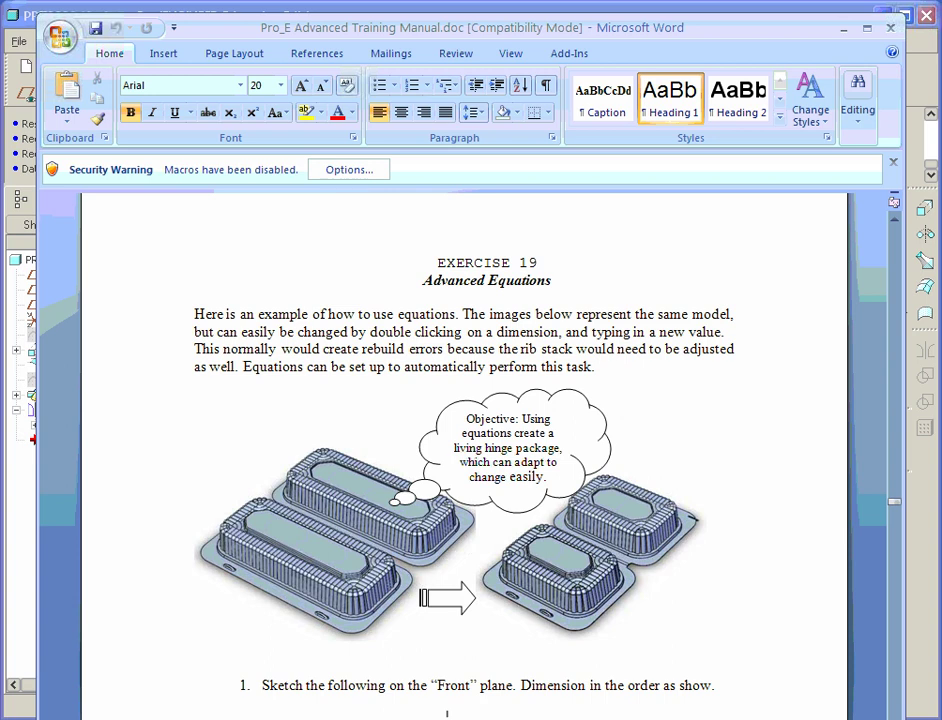
Scroll the manual to Exercise 19 step 1, 'Sketch the following on the Front plane', and its drawing
scroll(622, 507, "down", 3)
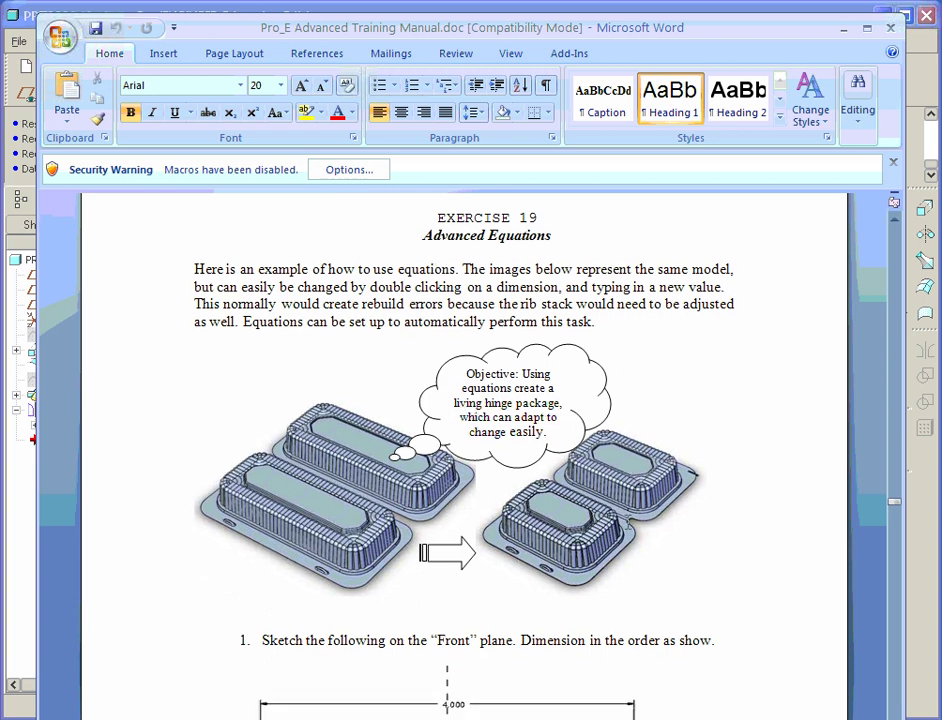
In Pro/E, change Extrude 1's length dimension from 4.000 to 6
left_click(916, 556)
mouse_move(567, 418)
middle_mouse_down("ctrl")
mouse_move(553, 471)
mouse_move(568, 412)
mouse_move(574, 422)
middle_mouse_up("ctrl")
scroll(490, 389, "down", 2)
scroll(486, 389, "up", 1)
double_click(486, 389)
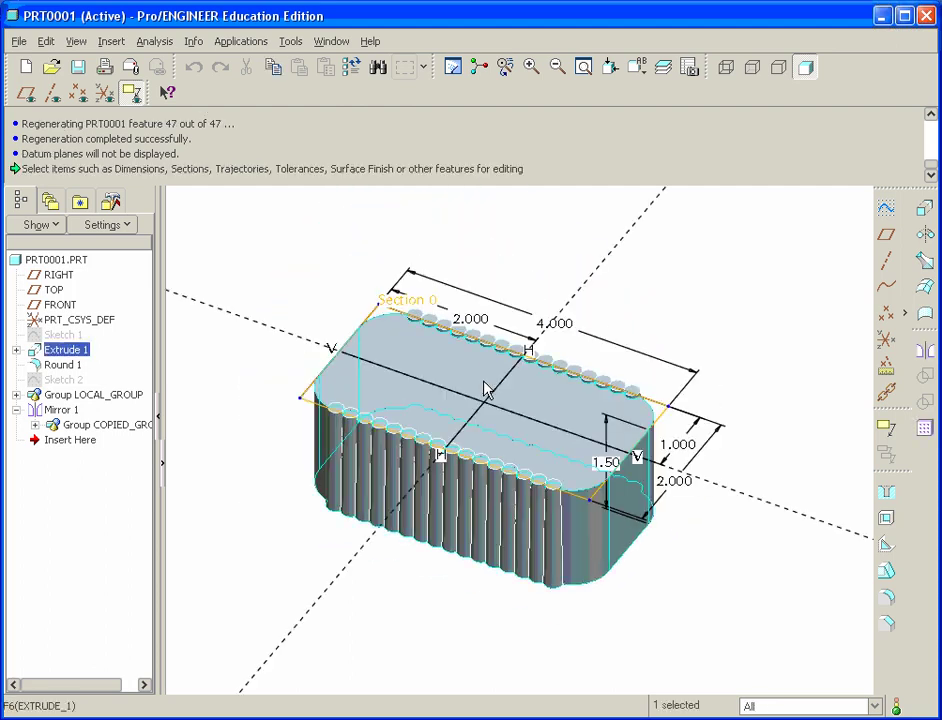
double_click(556, 321)
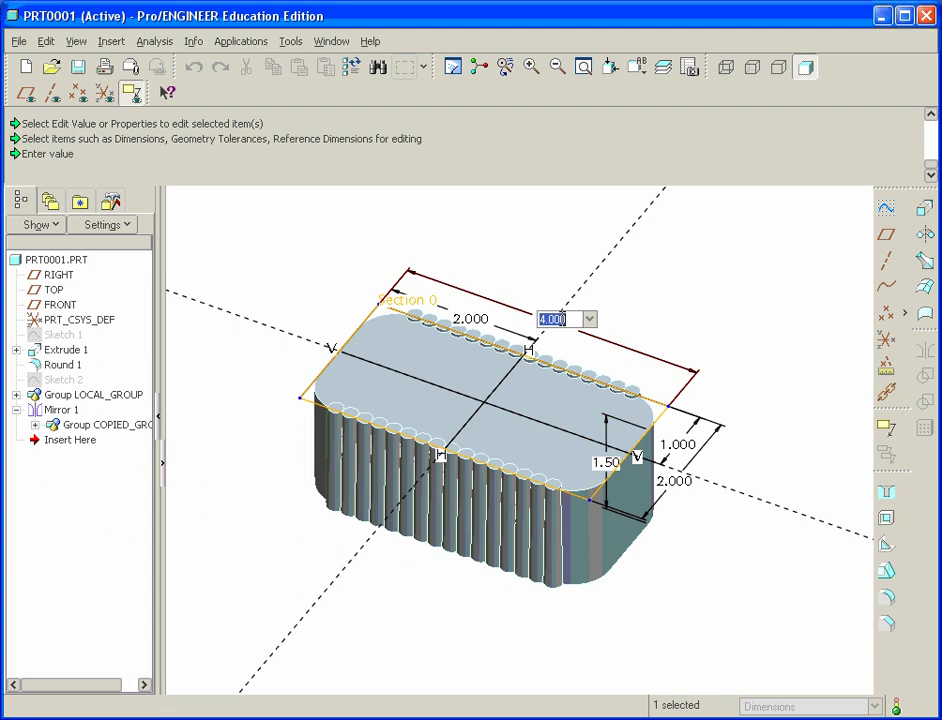
type("6")
key("Return")
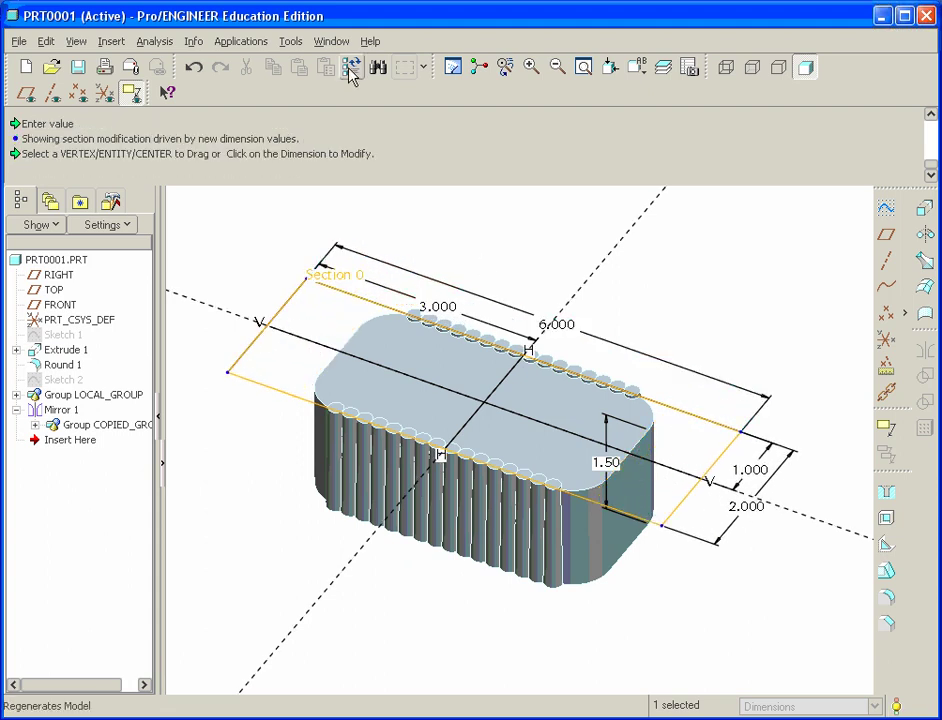
Regenerate the part and orbit it to inspect the additional ribs
left_click(351, 68)
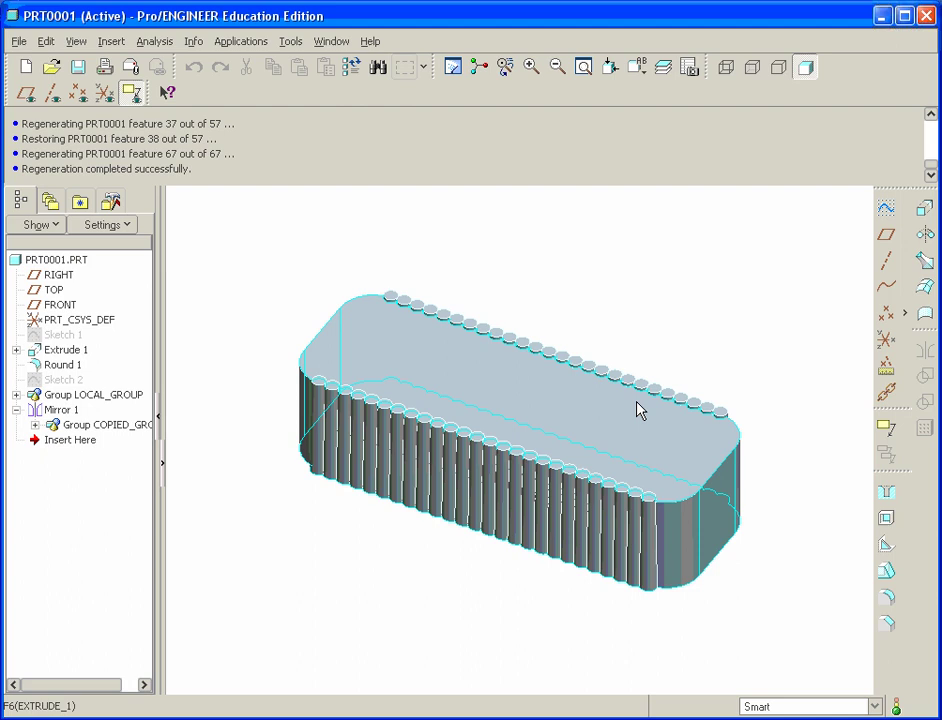
mouse_move(636, 407)
middle_mouse_down()
mouse_move(591, 427)
mouse_move(400, 467)
middle_mouse_up()
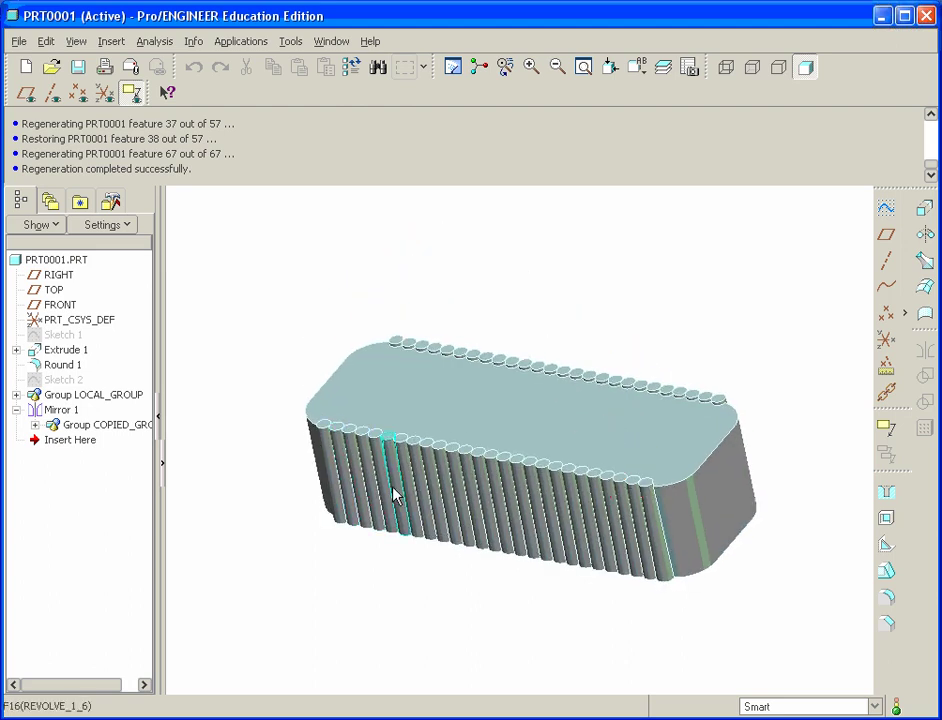
middle_click_drag(536, 526, 513, 486)
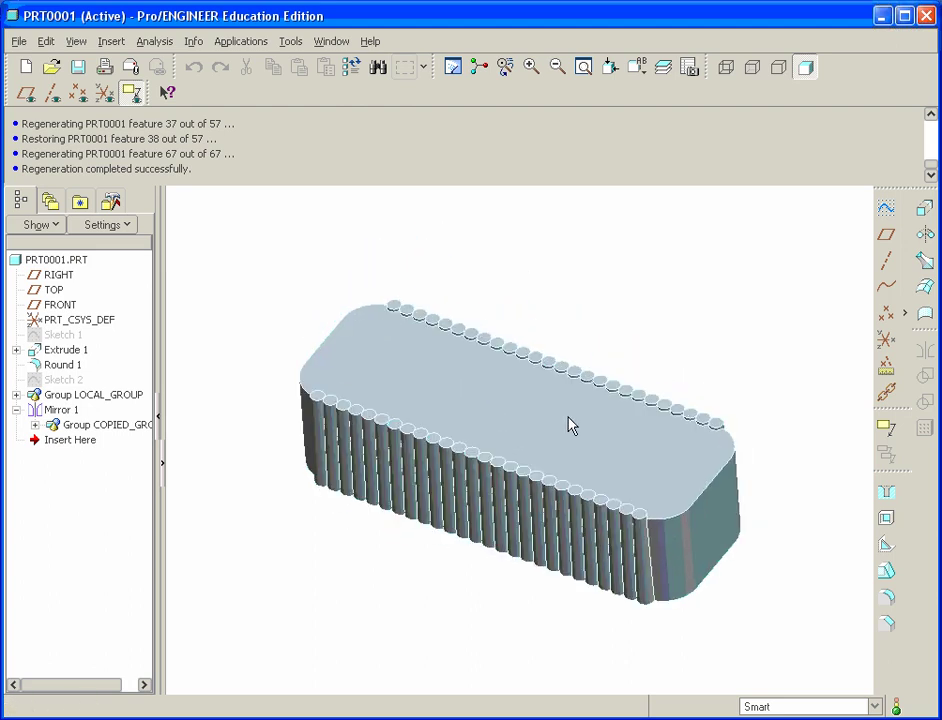
left_click(292, 43)
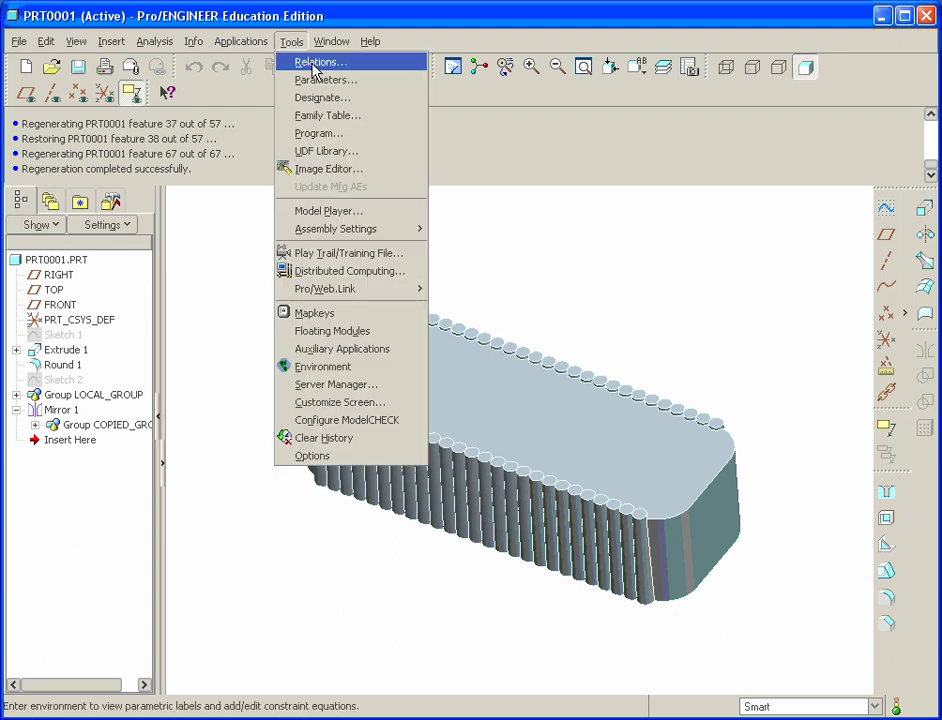
left_click(314, 63)
left_click_drag(640, 74, 528, 149)
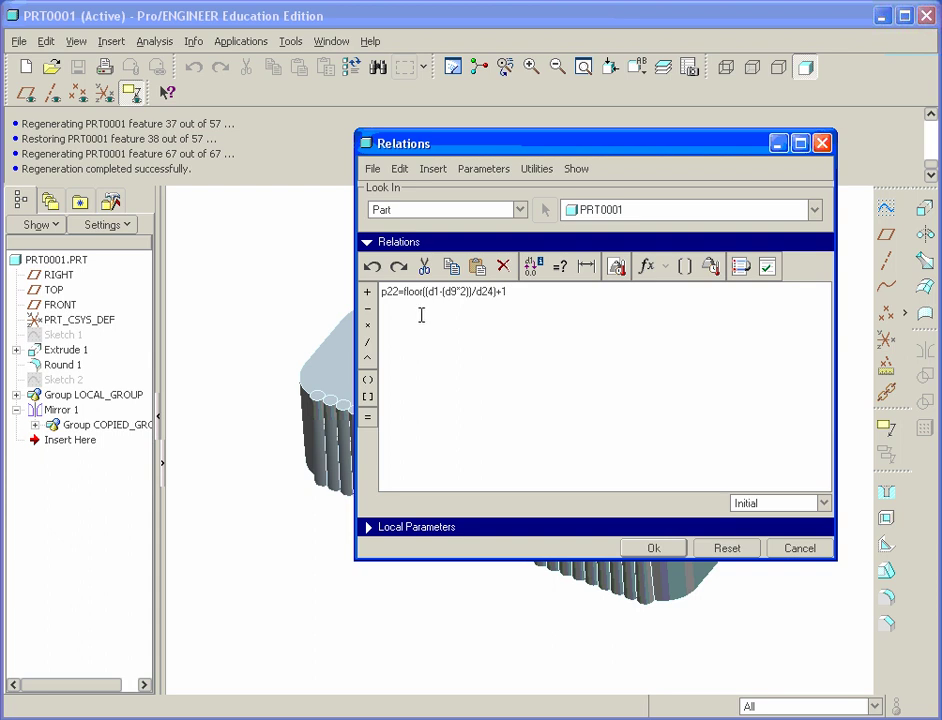
left_click(516, 320)
left_click(798, 555)
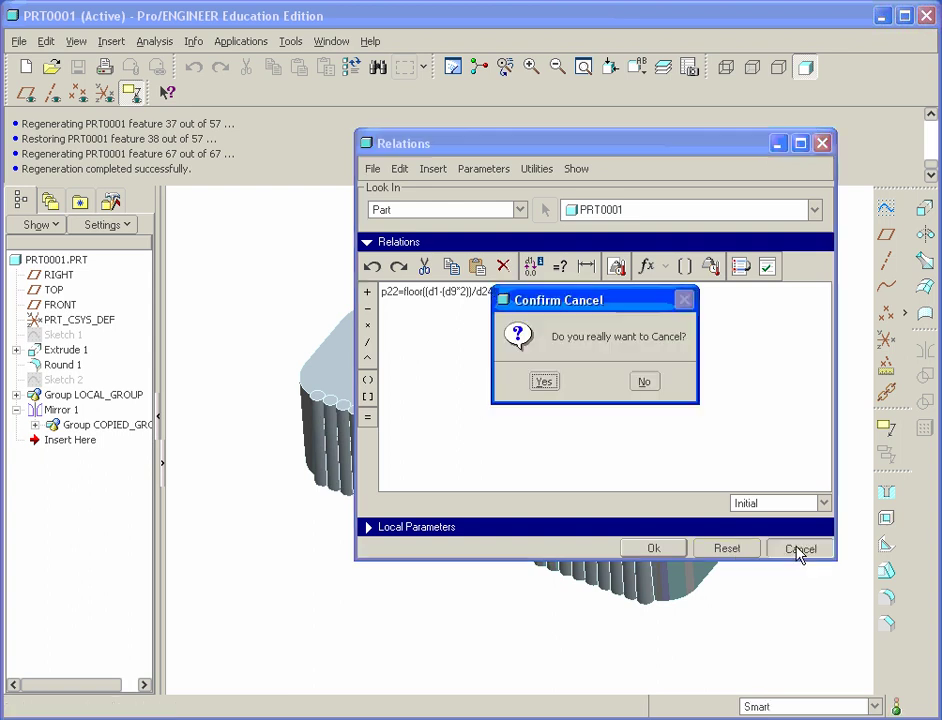
Discard the relations window, change the 6.000 length to 2, and regenerate
left_click(542, 383)
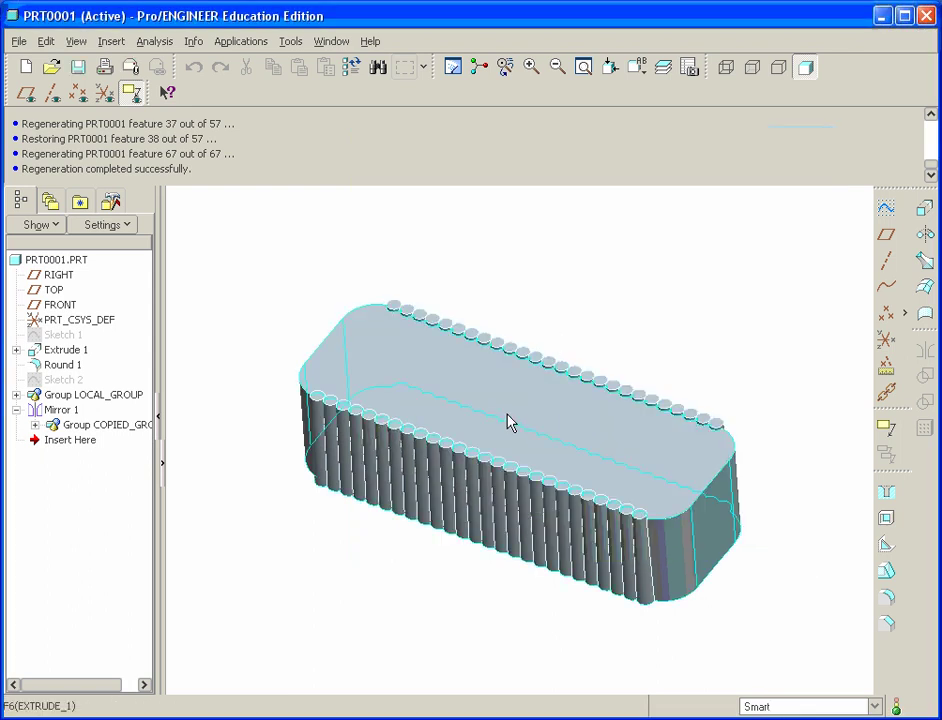
double_click(548, 369)
left_click(587, 333)
double_click(587, 333)
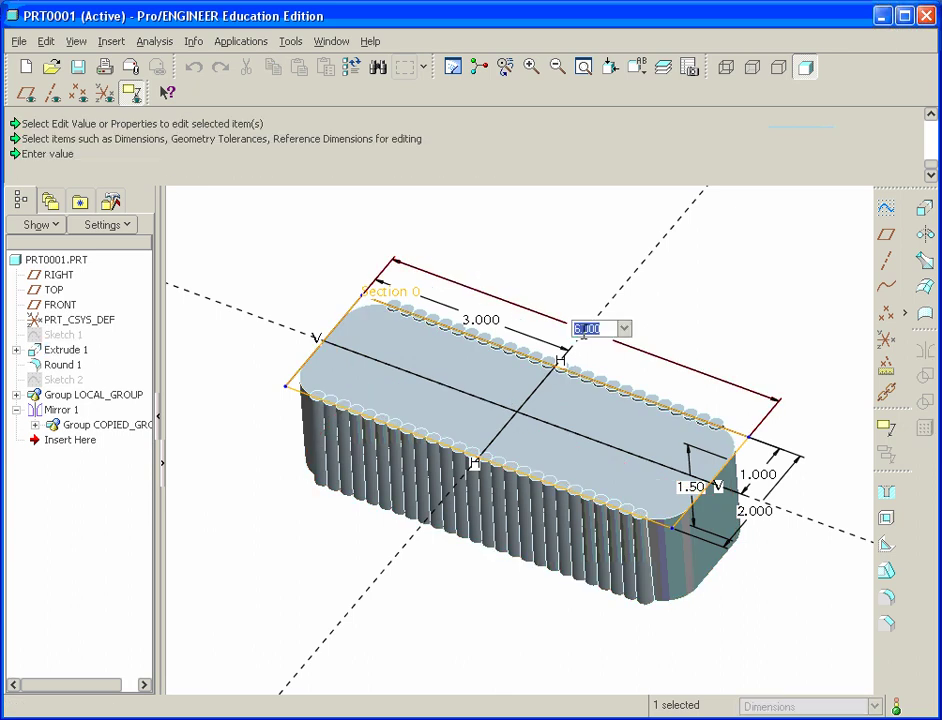
type("2")
key("Return")
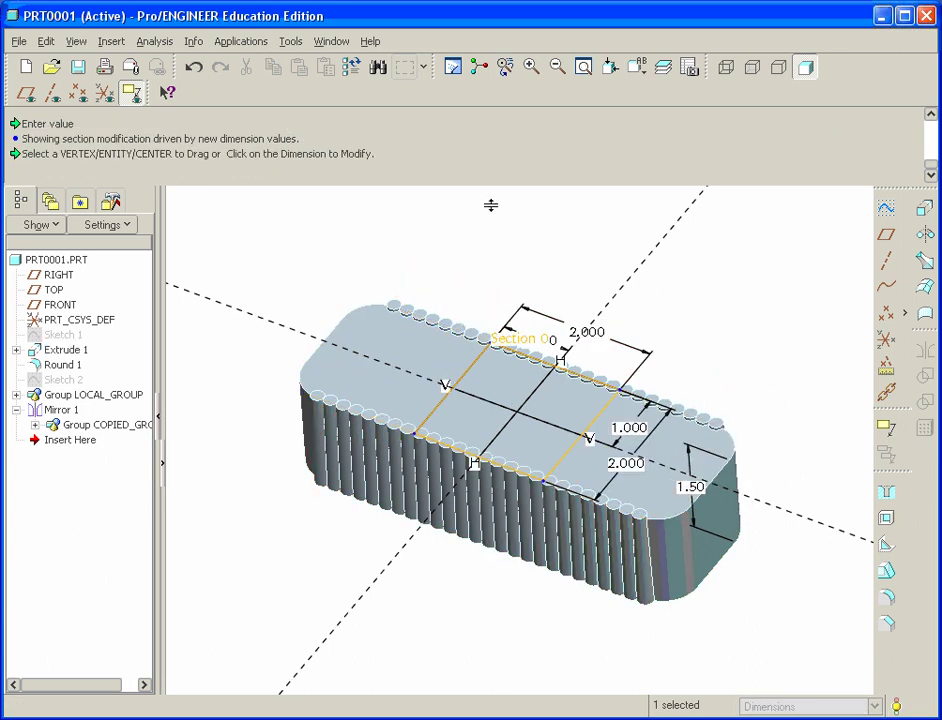
left_click(352, 68)
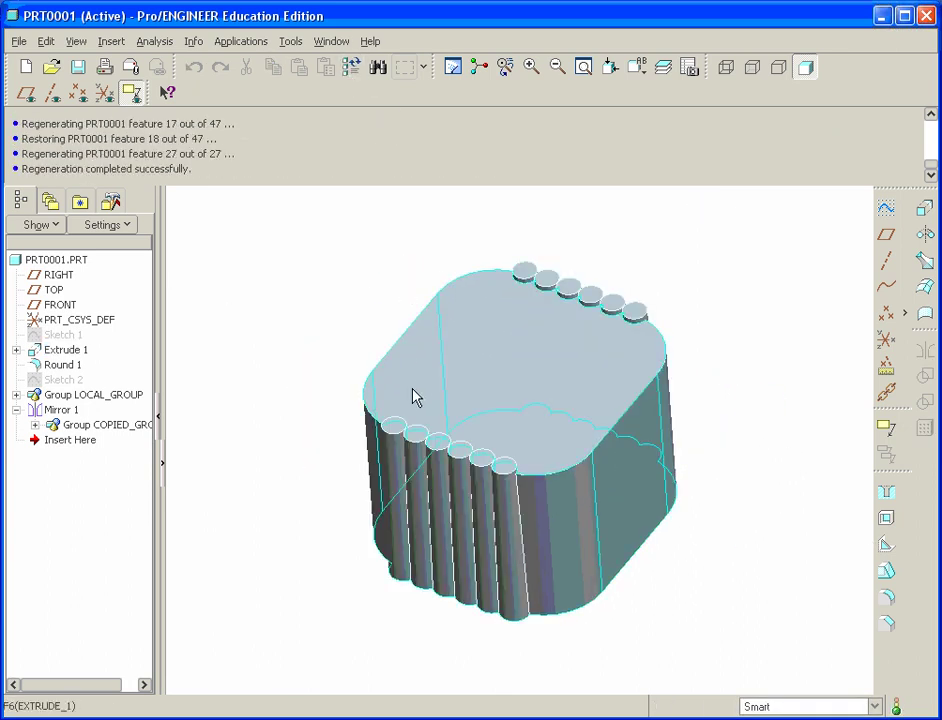
Orbit the shortened box to view its fewer ribs, then start a new part
middle_click_drag(414, 395, 389, 437)
middle_click_drag(474, 530, 479, 448)
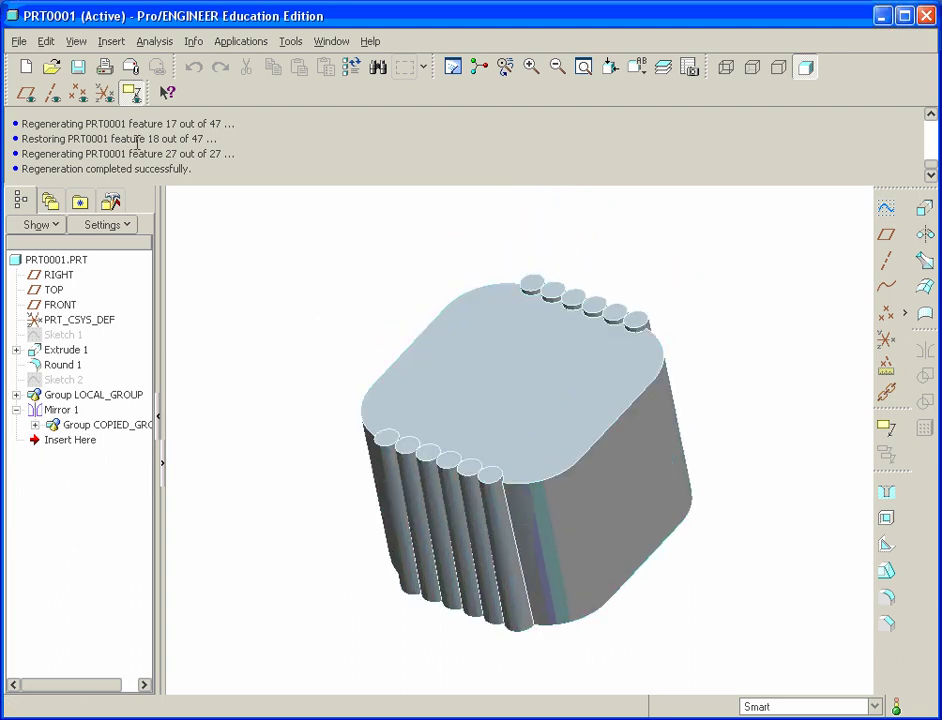
left_click(26, 66)
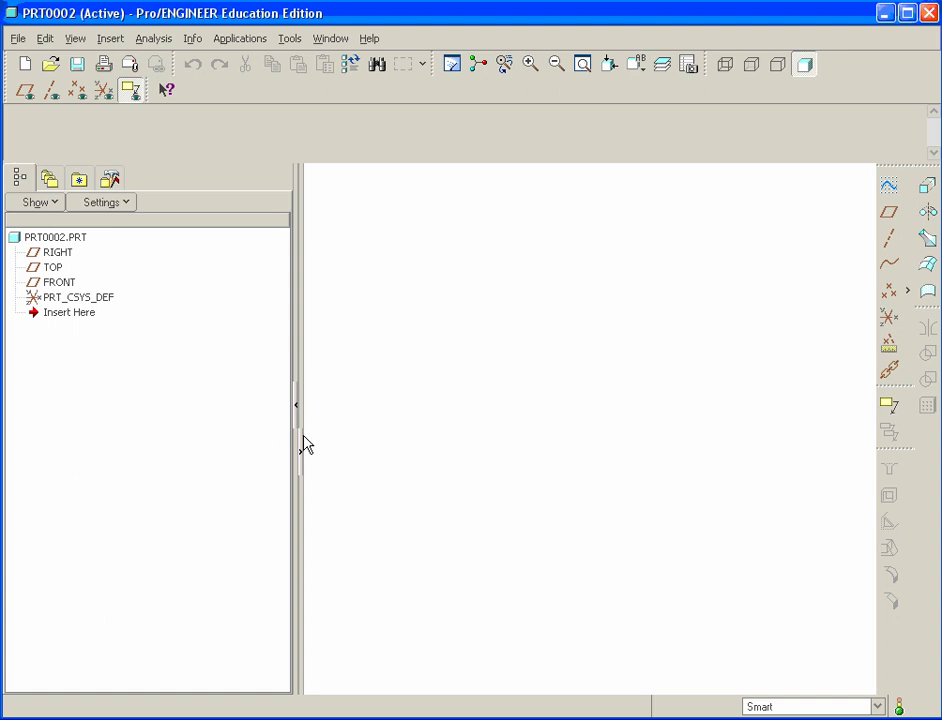
Create PRT0002, show datum planes, and start Sketch 1 on the TOP plane
left_click_drag(299, 345, 164, 347)
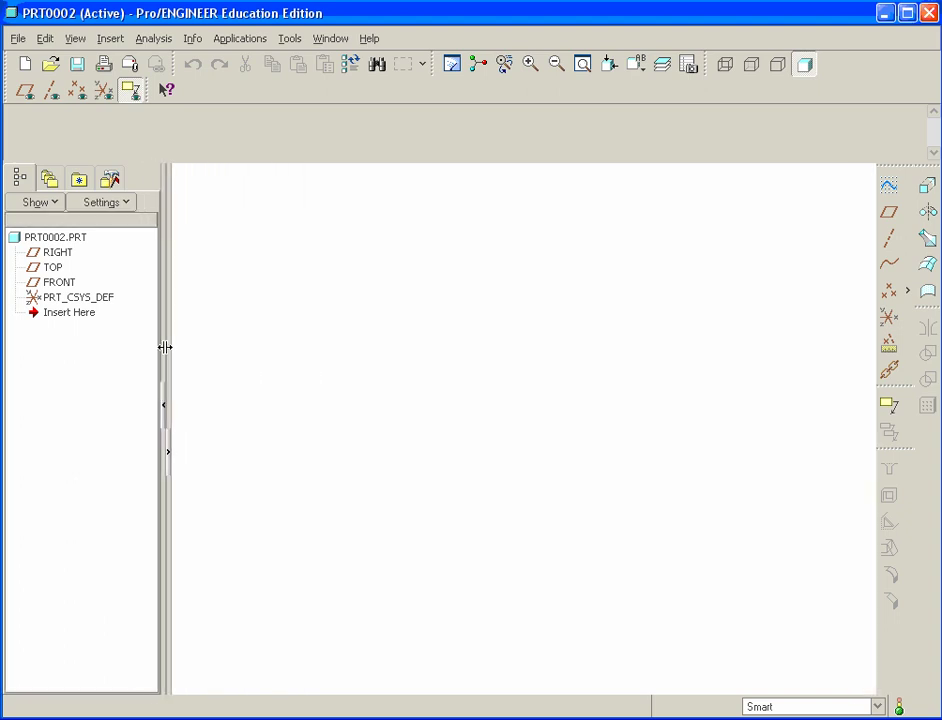
left_click(26, 90)
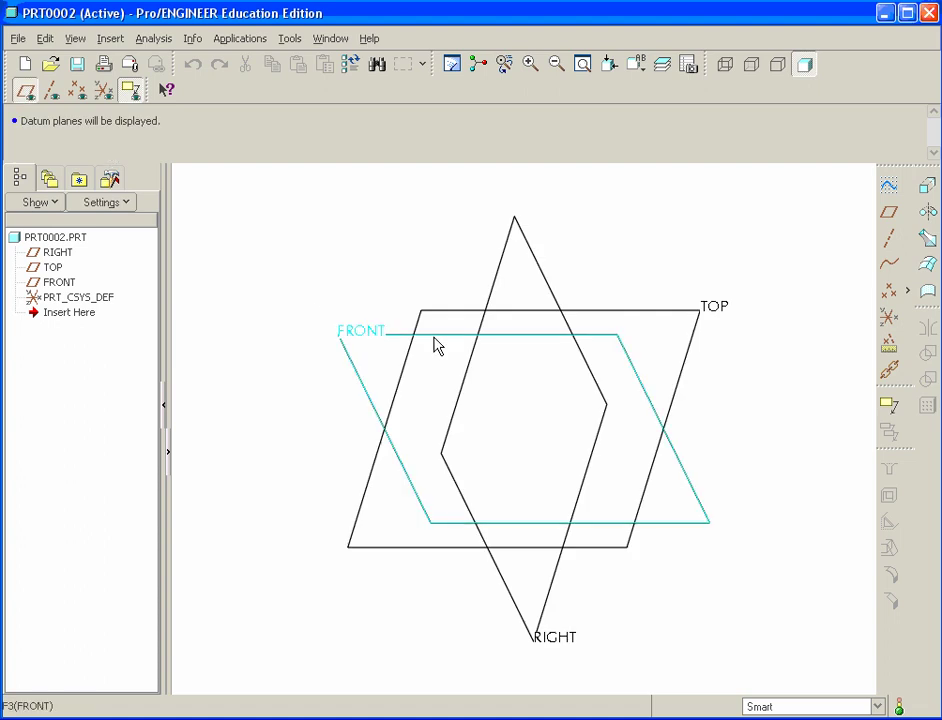
left_click(888, 186)
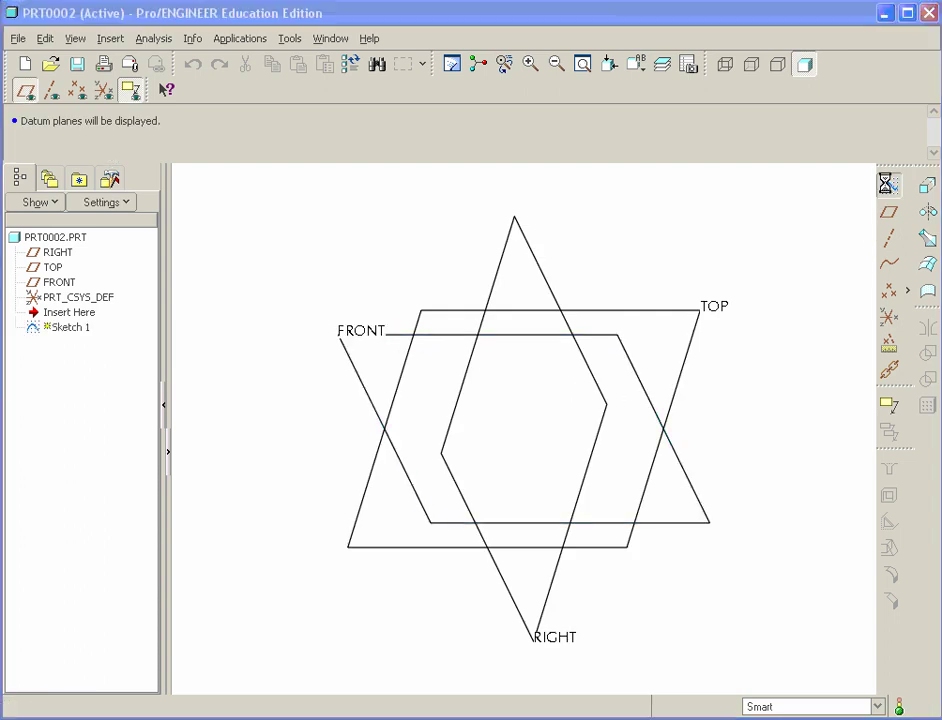
left_click(697, 346)
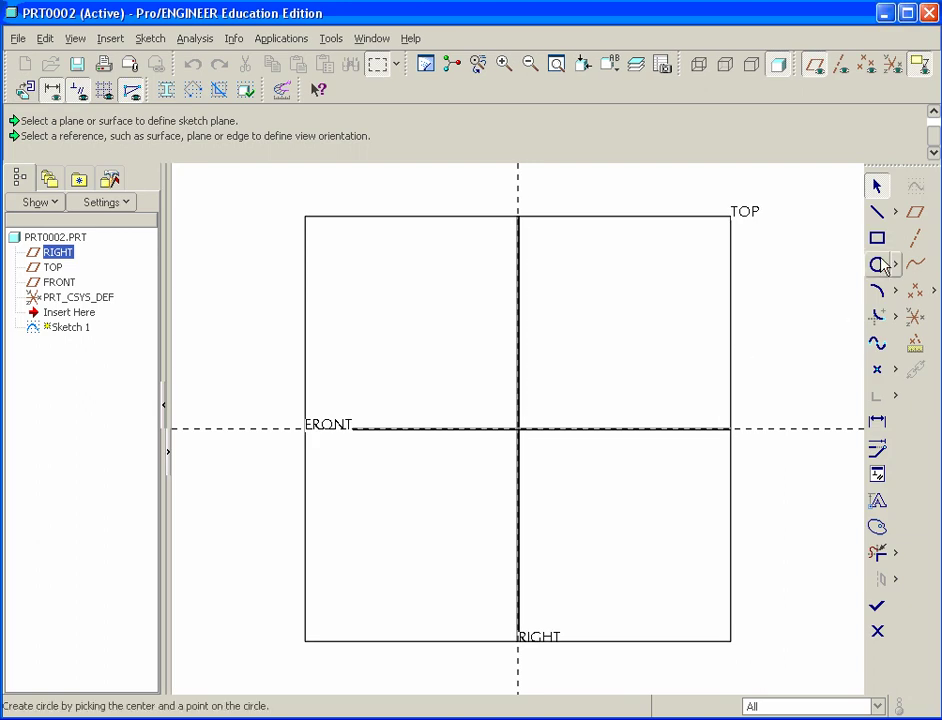
Sketch a rectangle near the origin and move its dimensions outside it
left_click(877, 238)
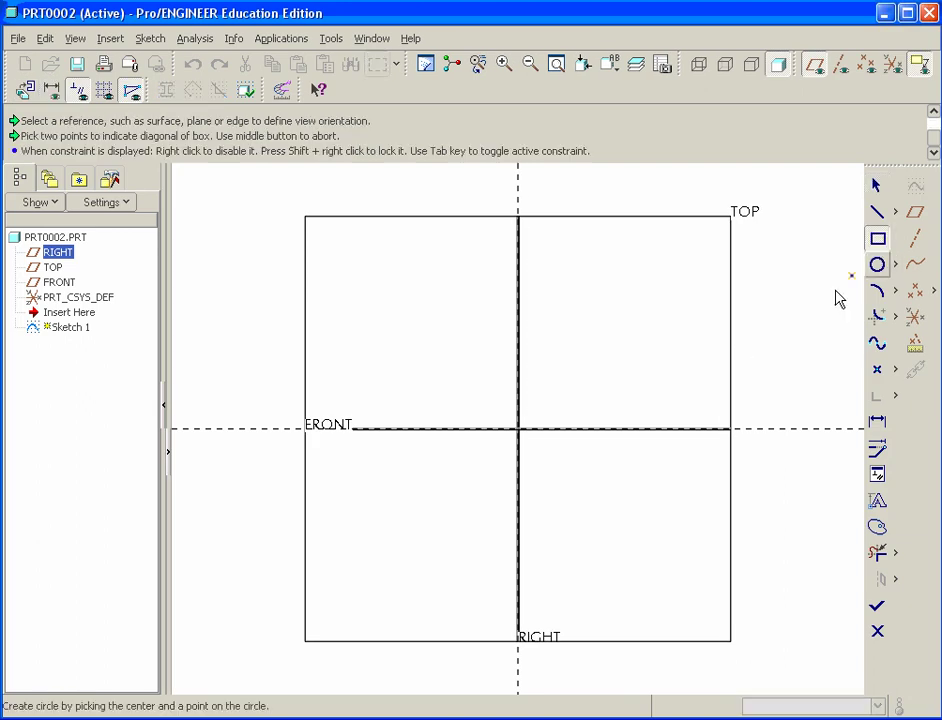
left_click(505, 419)
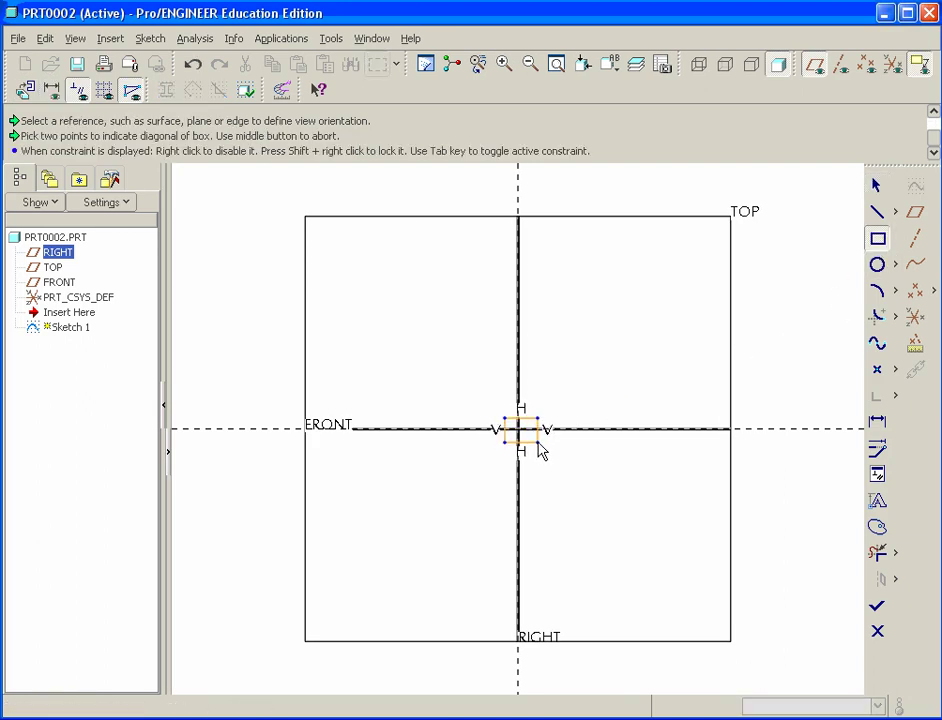
left_click(552, 437)
middle_click(551, 435)
scroll(524, 432, "up", 2)
scroll(522, 430, "up", 3)
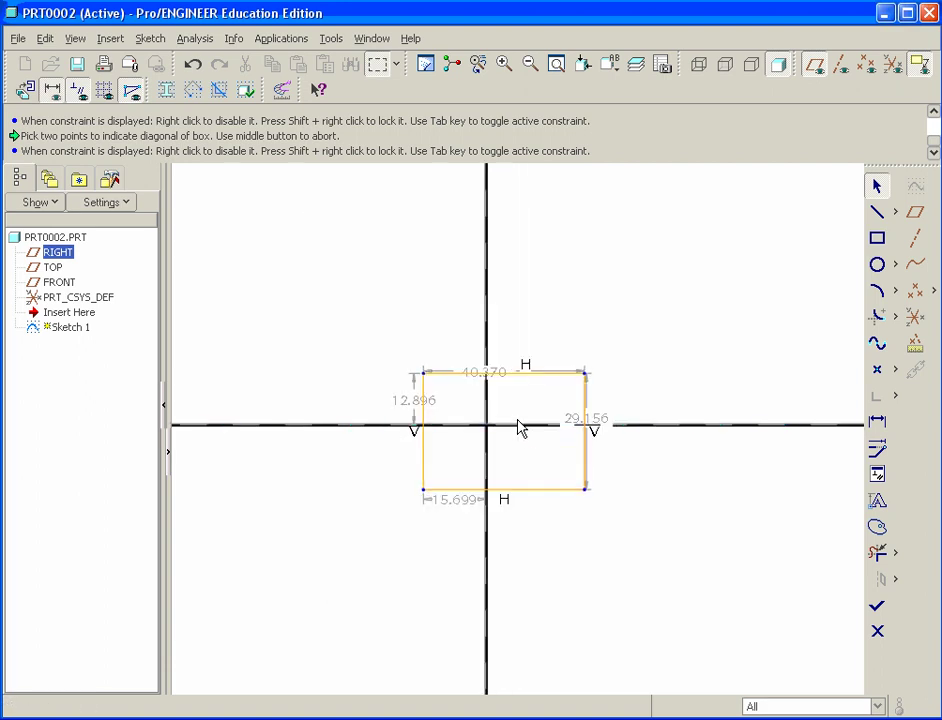
left_click_drag(454, 336, 486, 292)
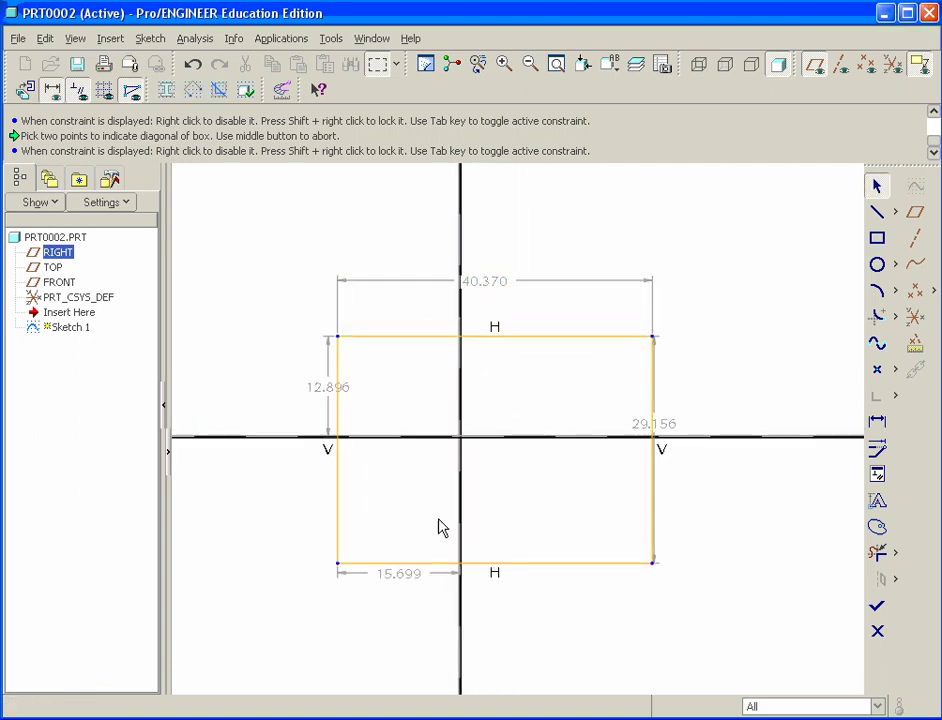
left_click_drag(406, 580, 410, 599)
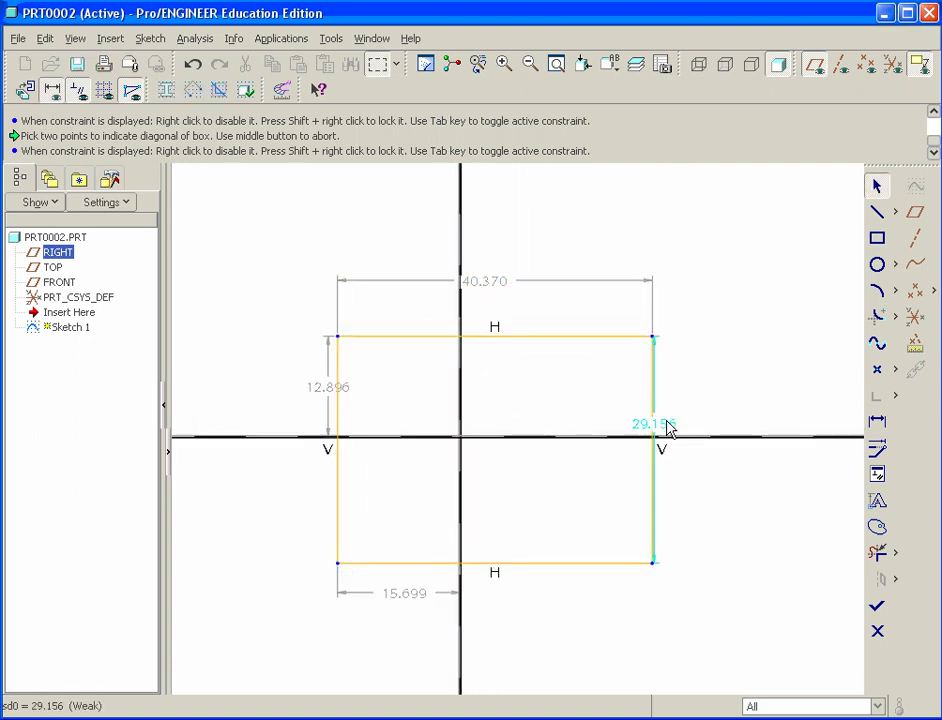
left_click_drag(667, 427, 762, 433)
left_click_drag(330, 393, 272, 408)
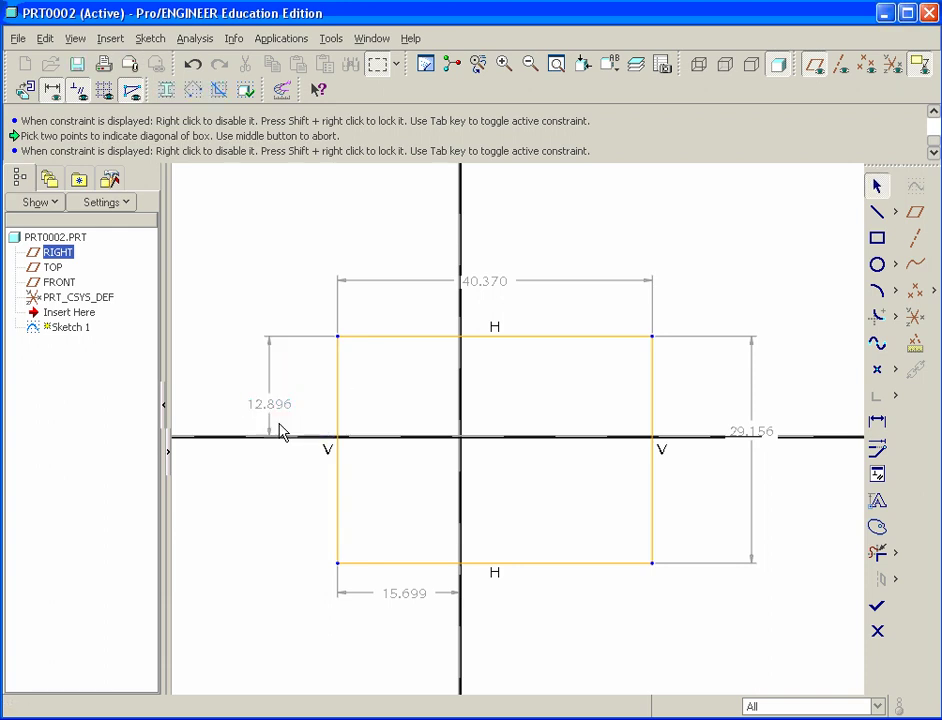
Set the rectangle height to 2.000 and its FRONT offset to 1.000
left_click(752, 438)
double_click(753, 438)
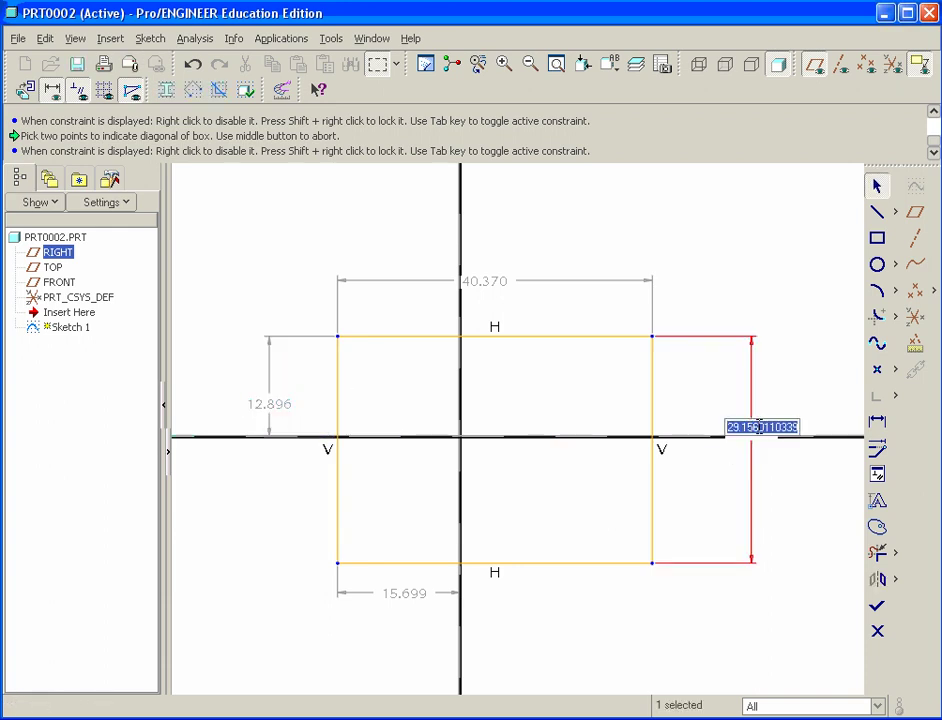
type("2")
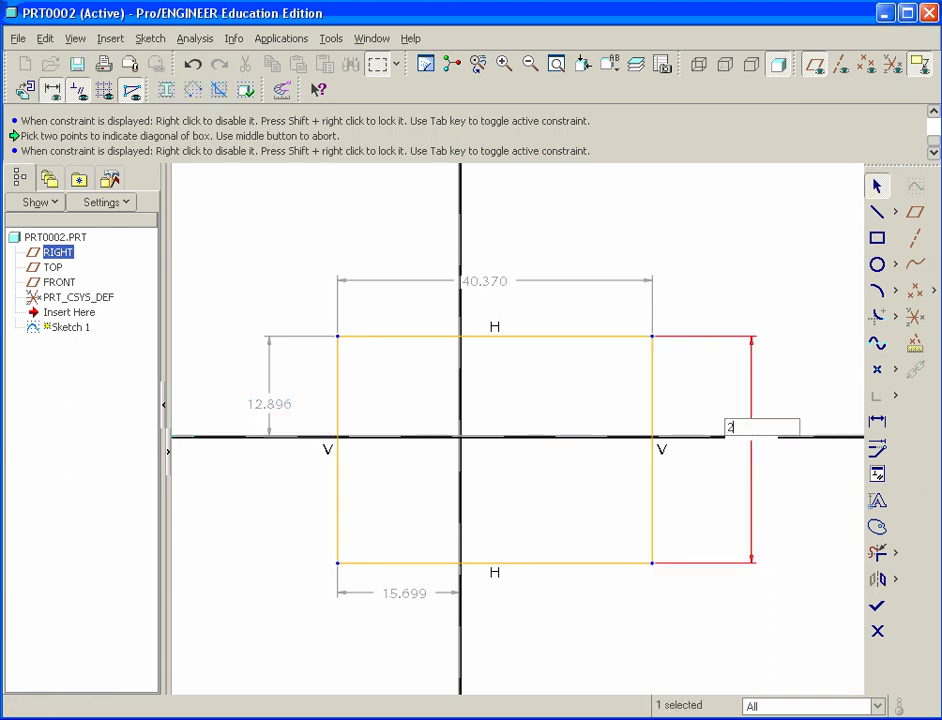
key("Return")
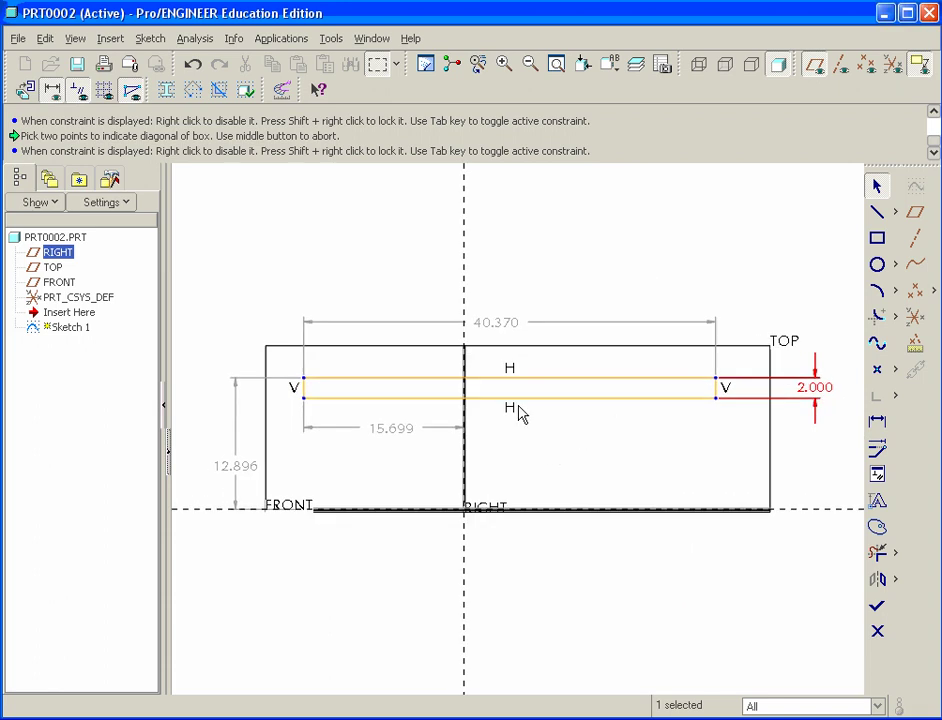
double_click(240, 466)
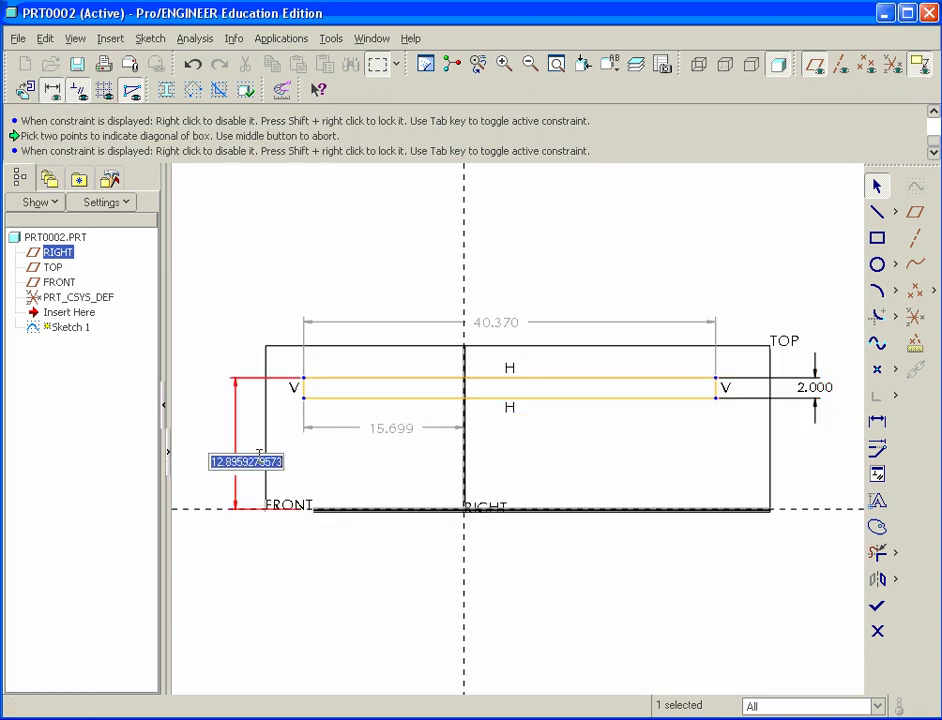
type("1")
key("Return")
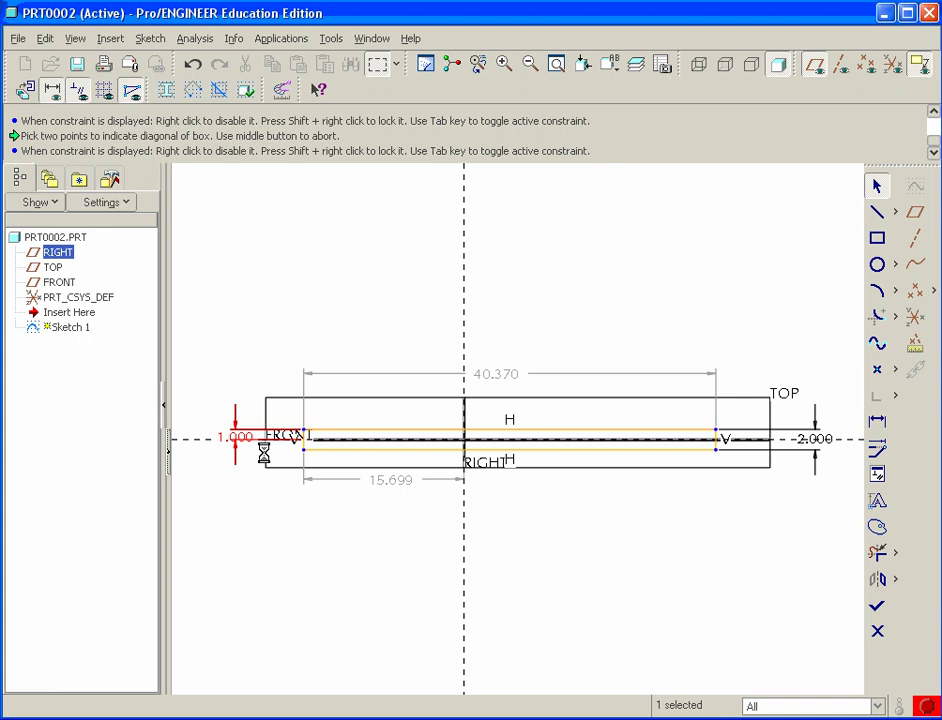
Set the width to 4.000 and the 15.699 offset to 2.000
double_click(494, 368)
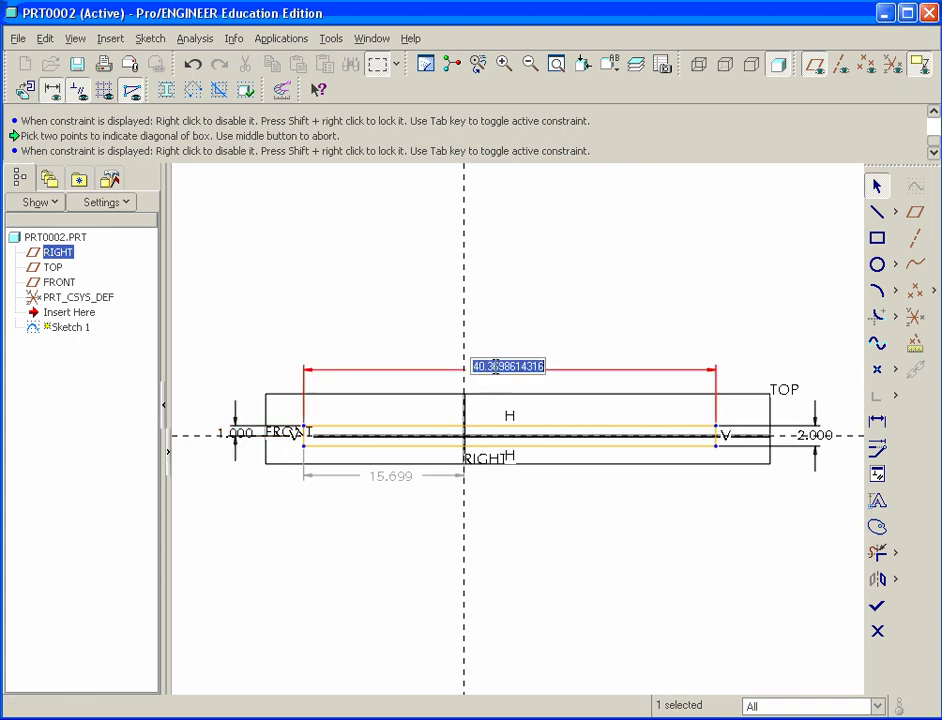
type("4")
key("Return")
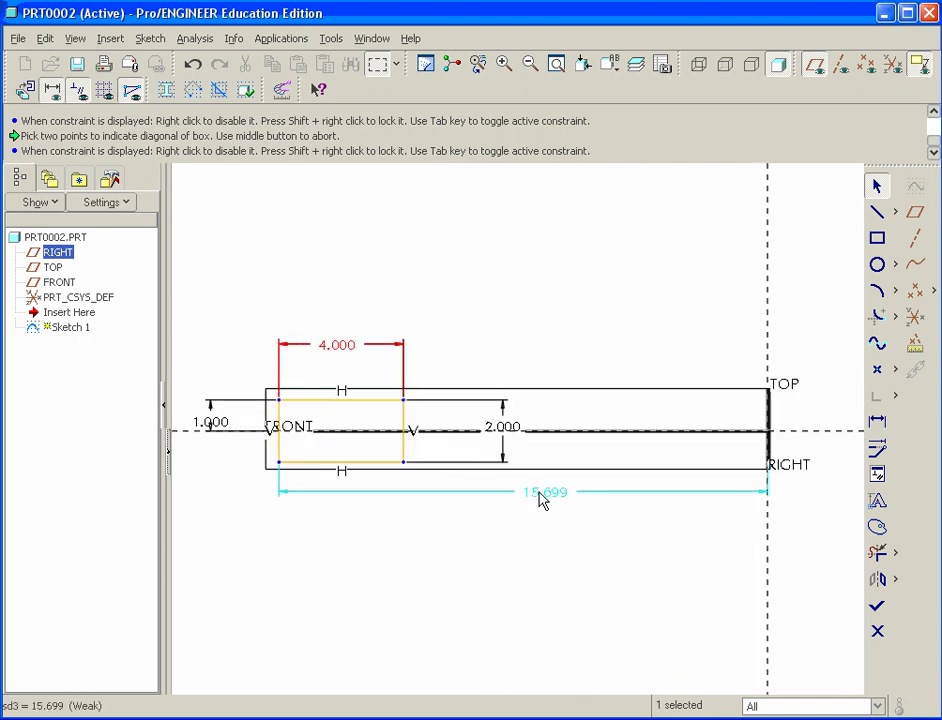
double_click(548, 496)
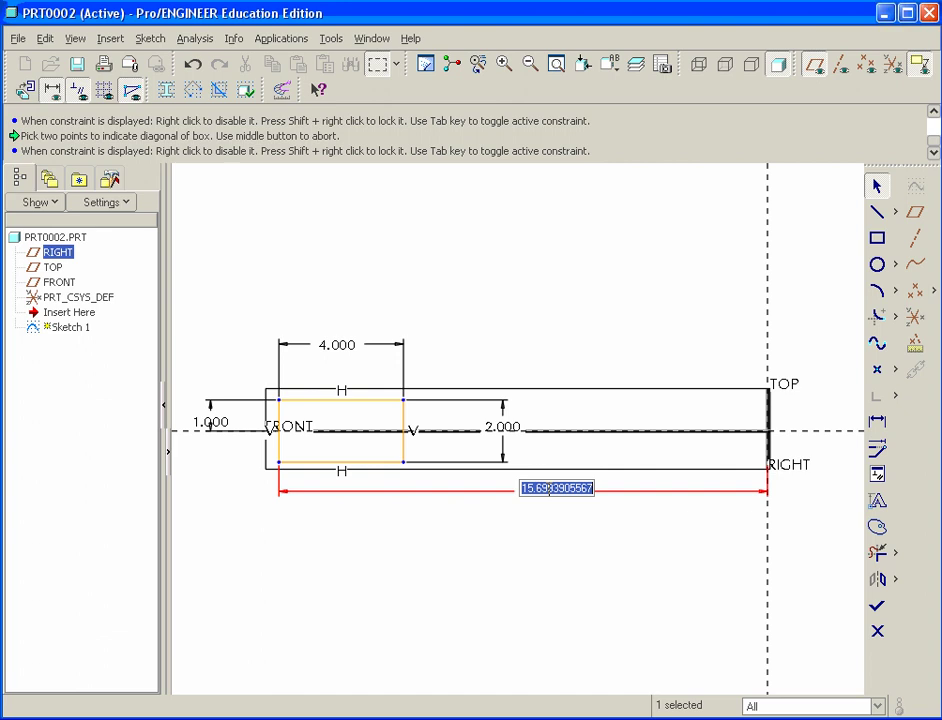
type("2")
key("Return")
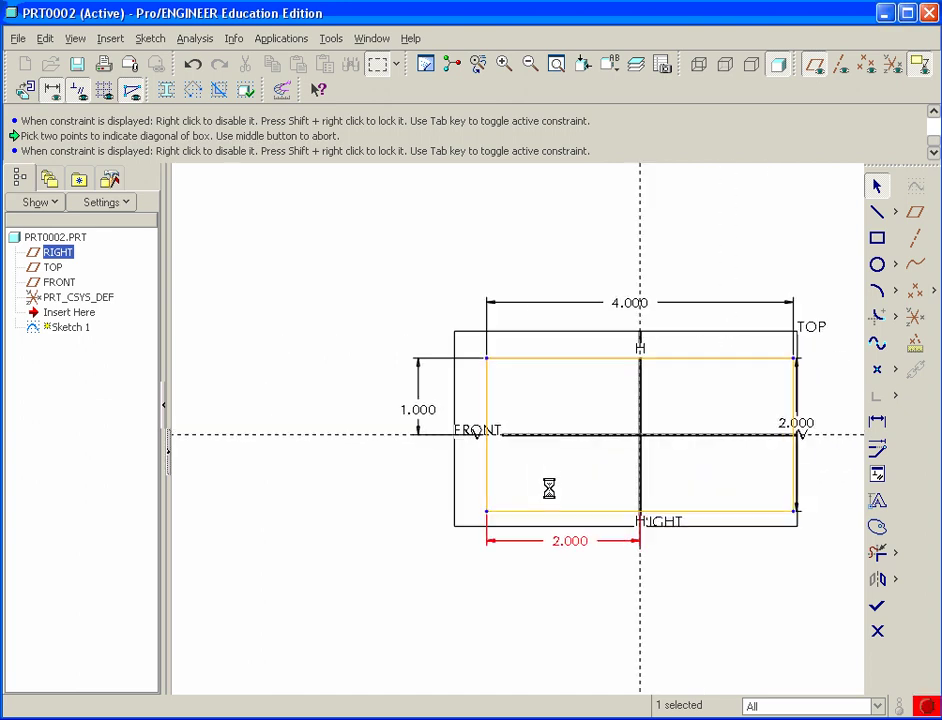
Move the 1.000, 2.000 and offset dimensions above and right of the rectangle
left_click_drag(246, 412, 677, 413)
left_click_drag(750, 430, 837, 414)
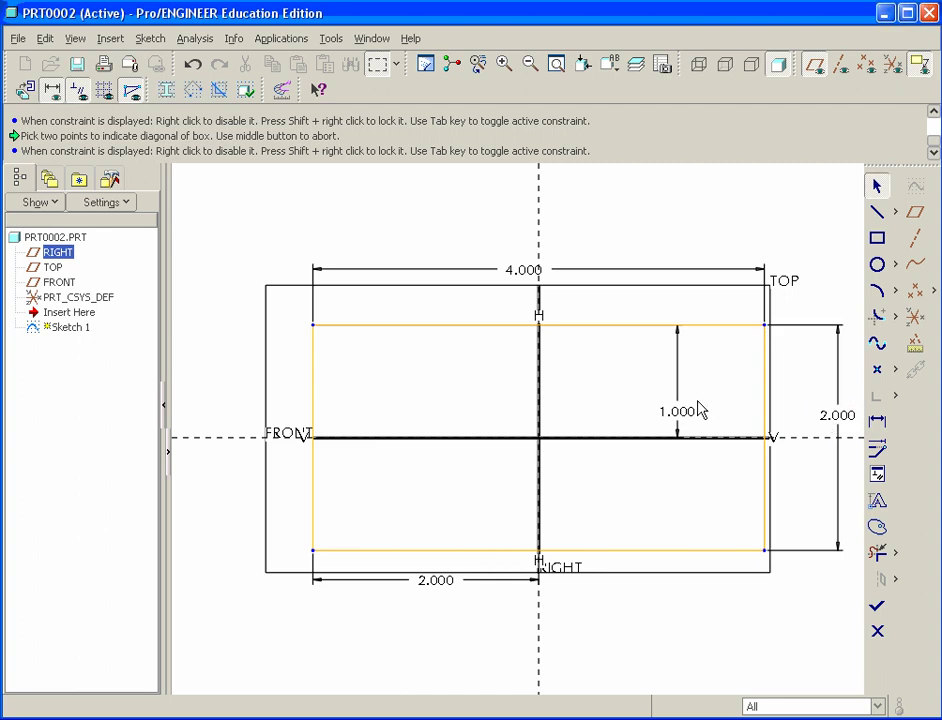
left_click_drag(700, 410, 798, 392)
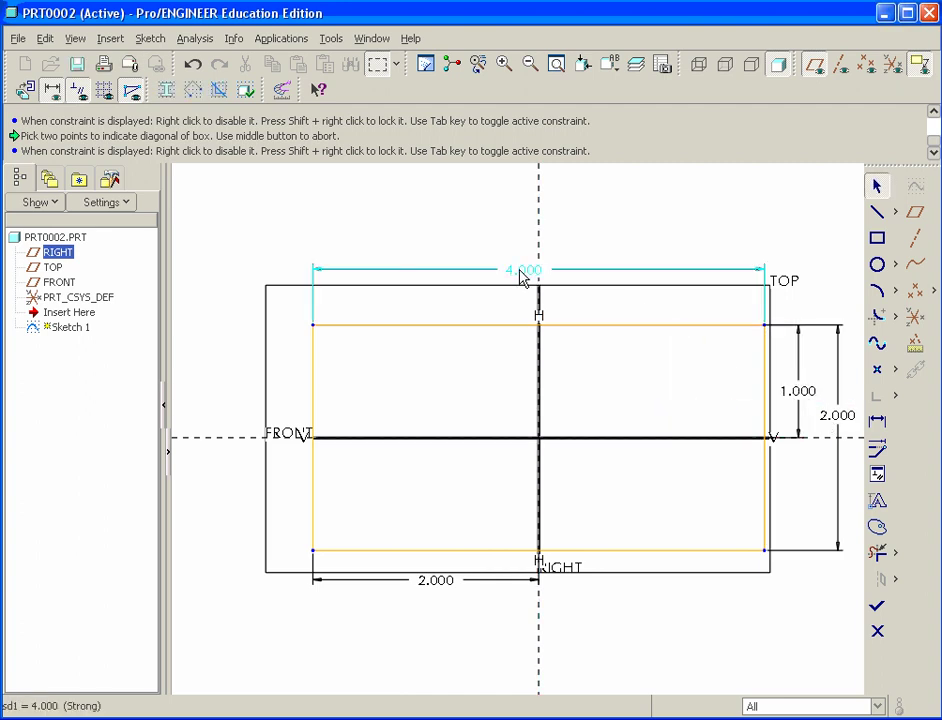
left_click_drag(519, 272, 532, 247)
left_click_drag(447, 563, 486, 292)
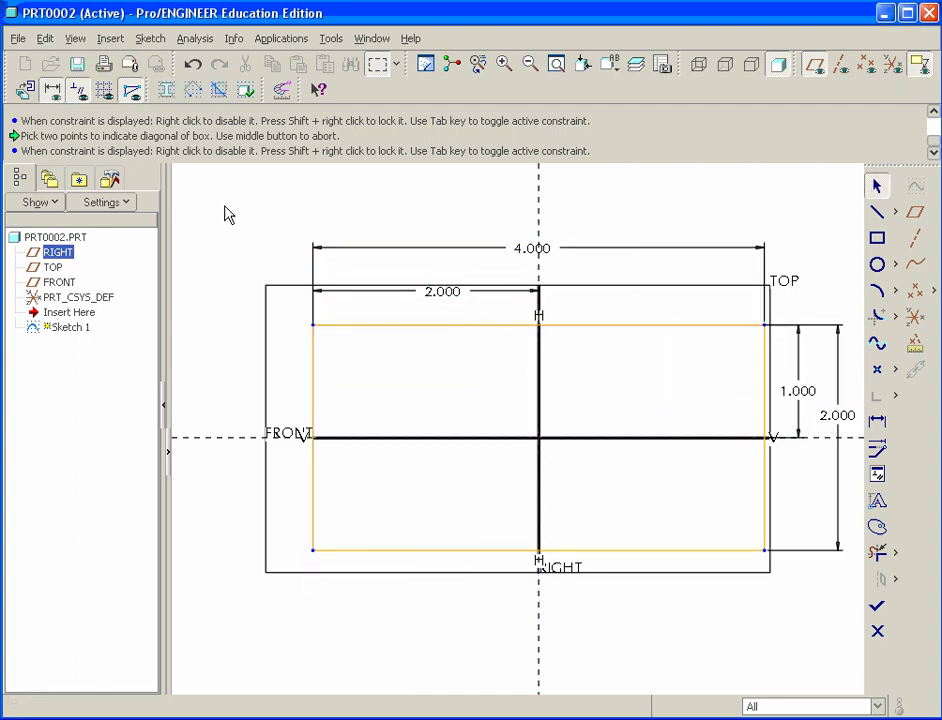
Hide the datum planes and fine-tune the 4.000, 2.000 and 1.000 dimension positions
left_click(815, 66)
scroll(473, 320, "down", 1)
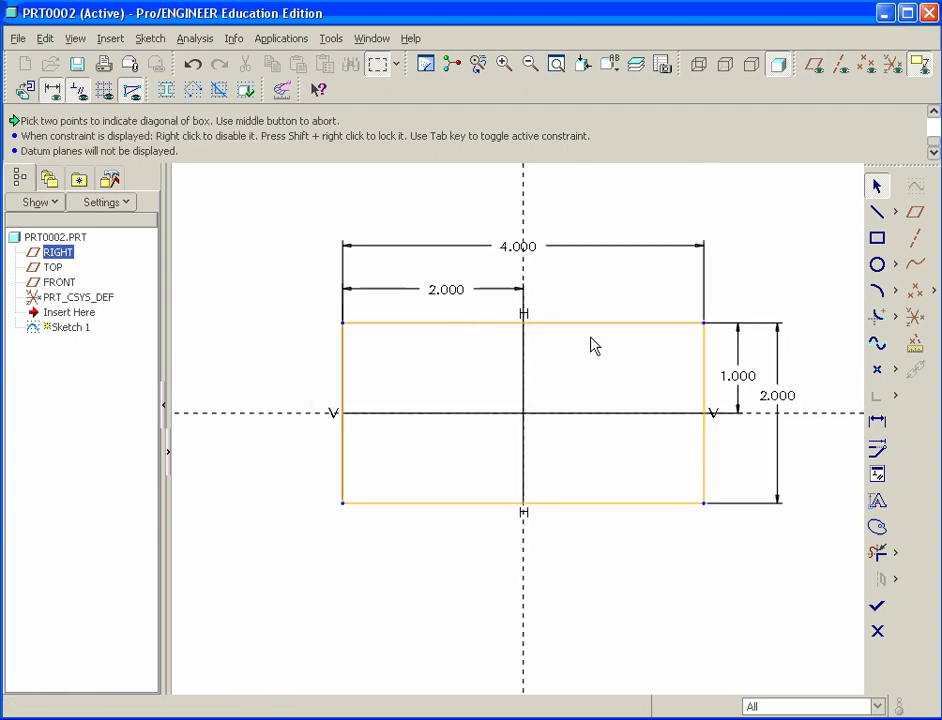
scroll(630, 265, "up", 1)
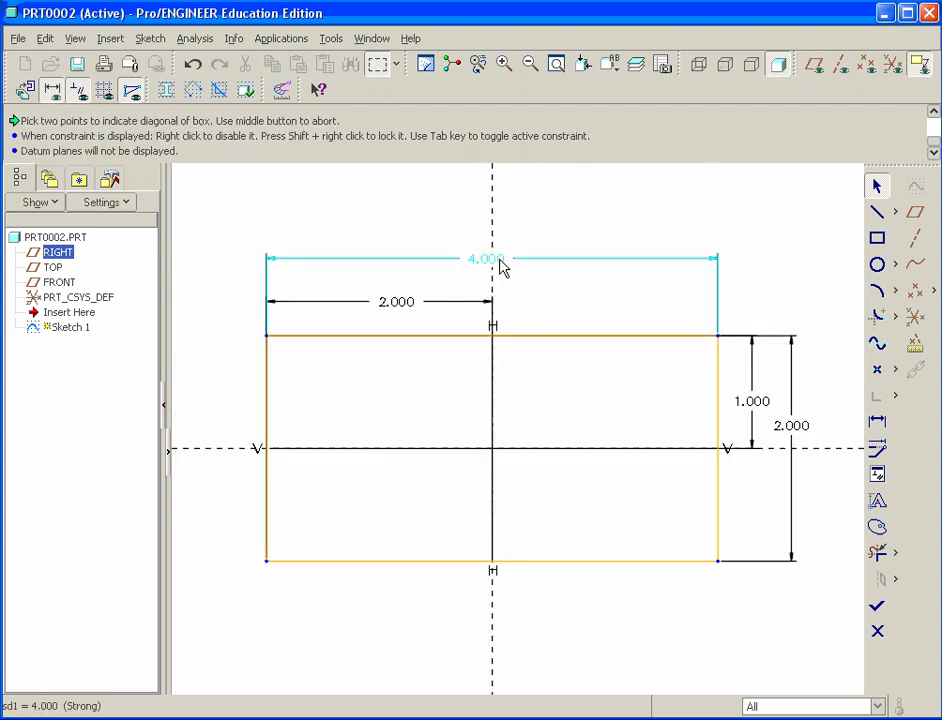
mouse_move(503, 267)
left_mouse_down()
mouse_move(498, 244)
mouse_move(495, 262)
left_mouse_up()
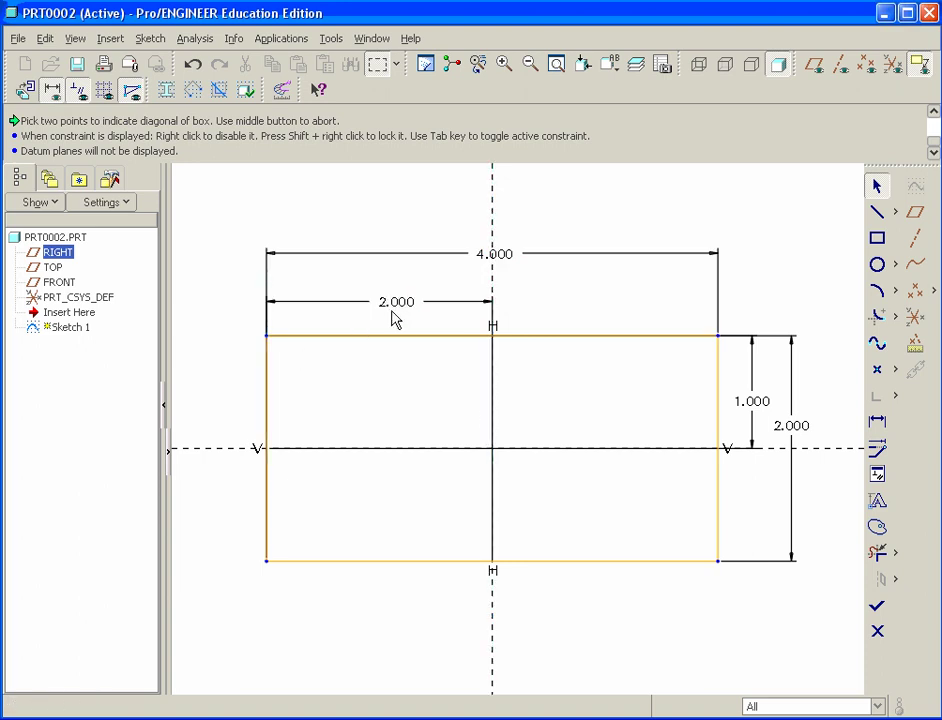
left_click_drag(785, 435, 810, 431)
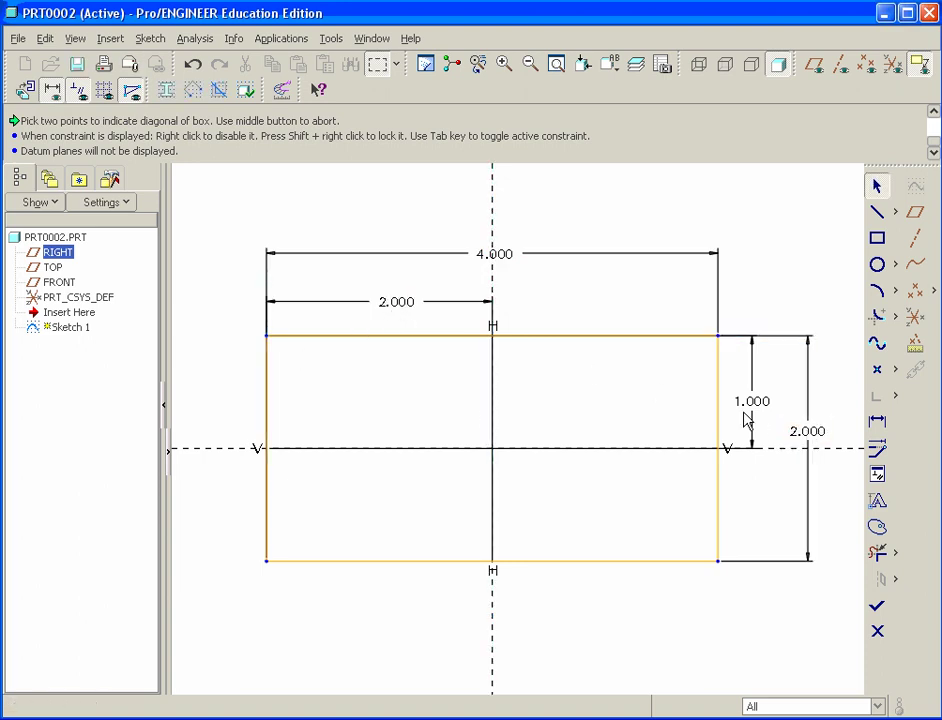
left_click_drag(744, 418, 738, 404)
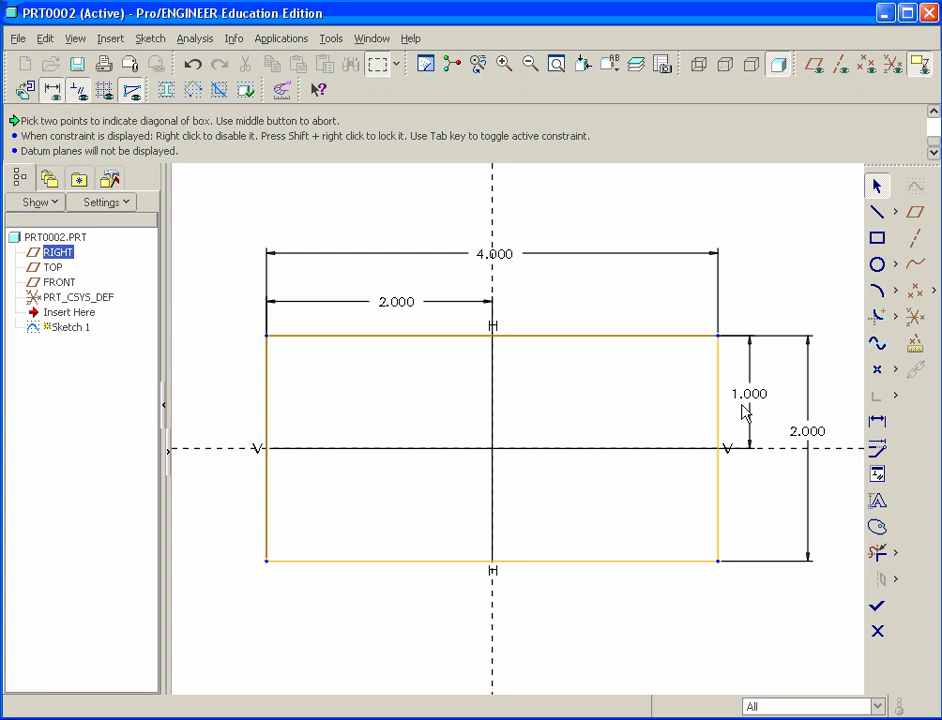
Open Tools > Relations for section S2D0002 and move the dialog left of the sketch
left_click(332, 40)
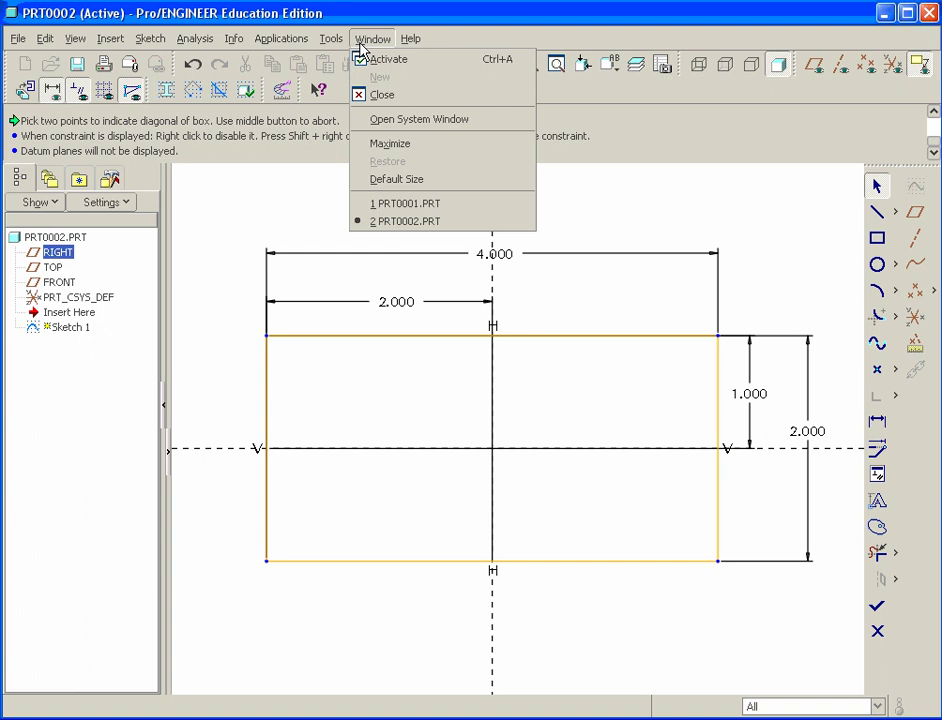
mouse_move(331, 40)
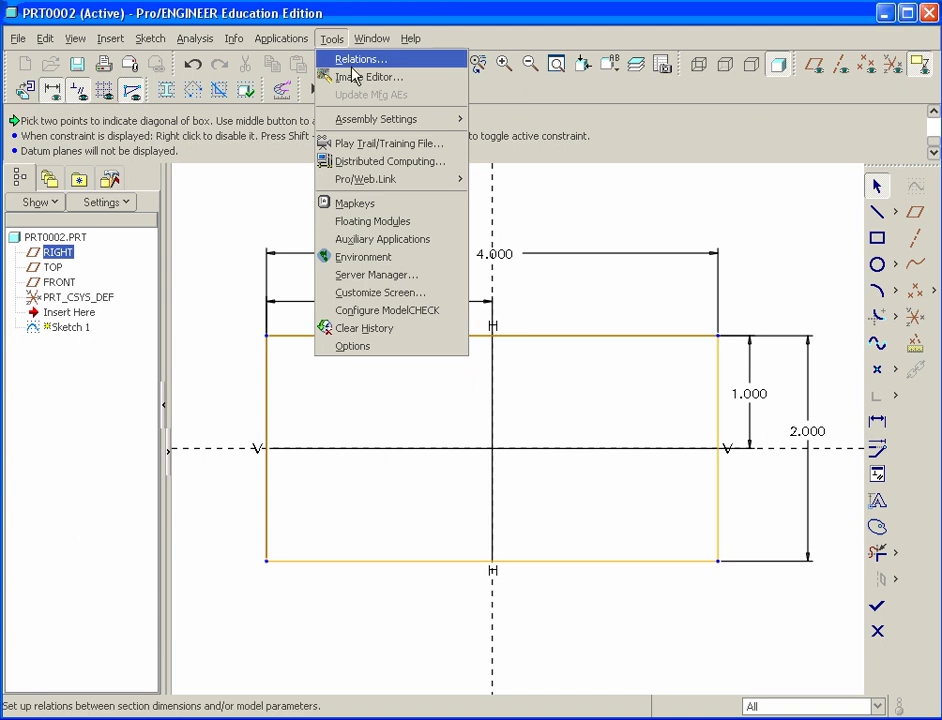
left_click(349, 59)
left_click_drag(580, 147, 284, 147)
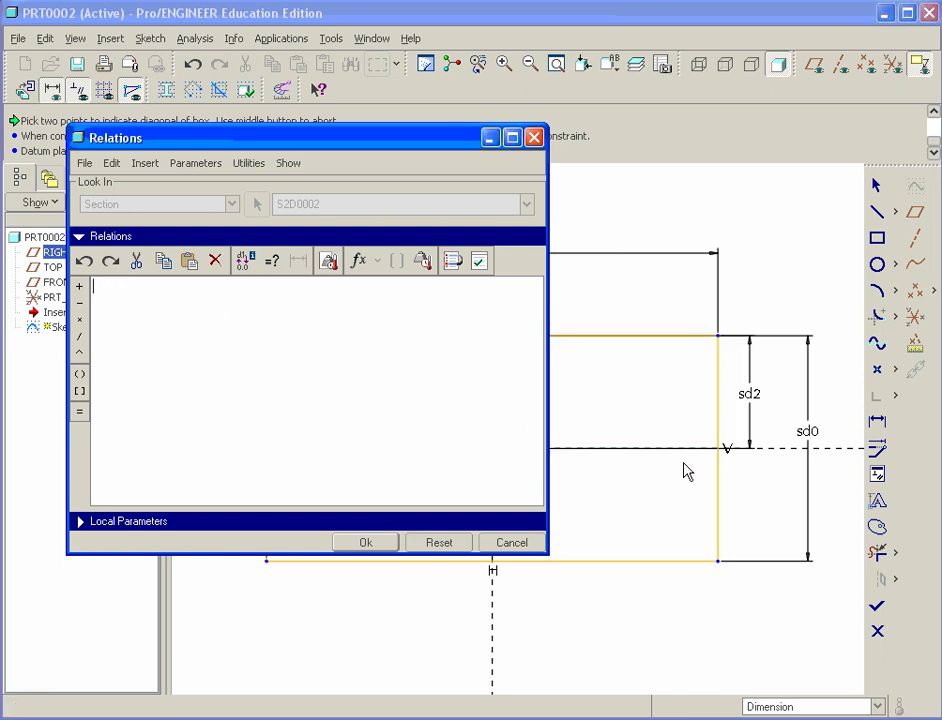
In Word, scroll to the Creating Equations figure showing the relation sd2=sd0/2
key("alt+Tab")
scroll(526, 431, "down", 2)
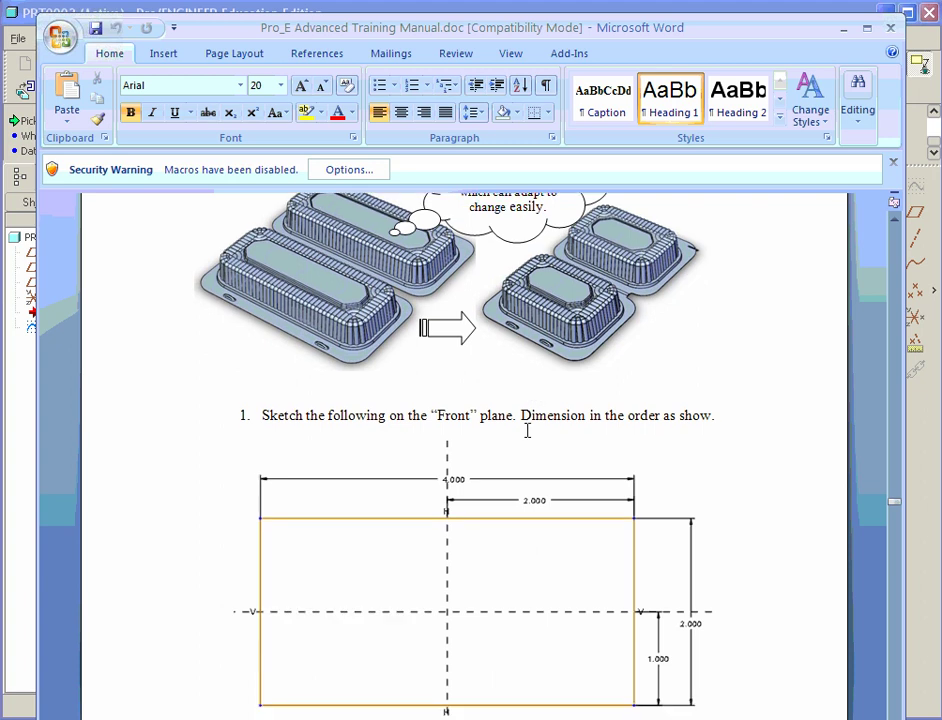
scroll(519, 419, "down", 2)
scroll(517, 415, "up", 1)
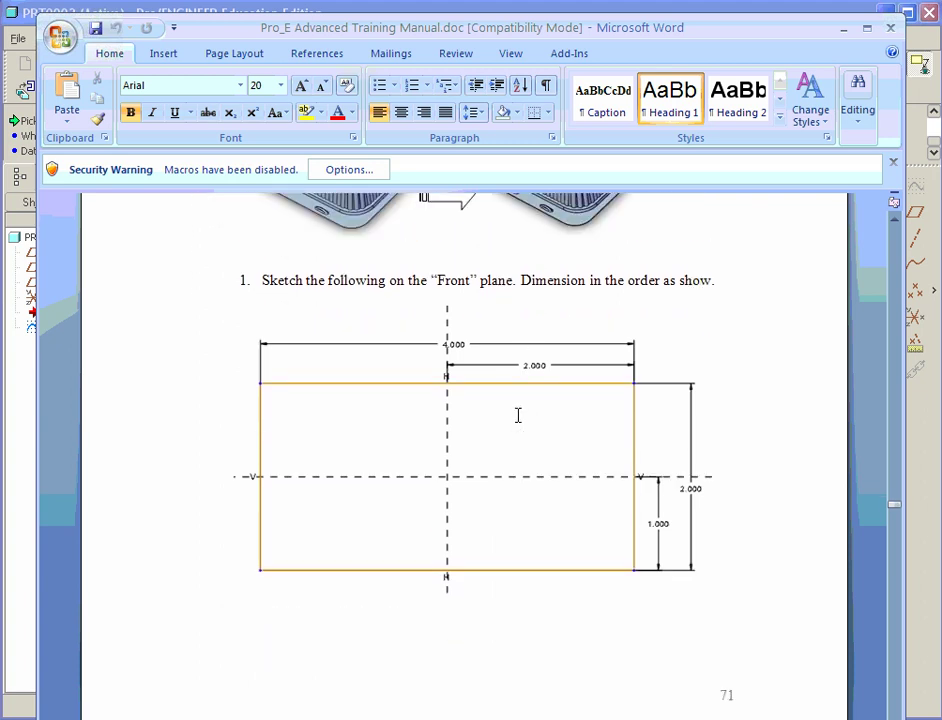
scroll(516, 411, "down", 3)
scroll(516, 411, "down", 10)
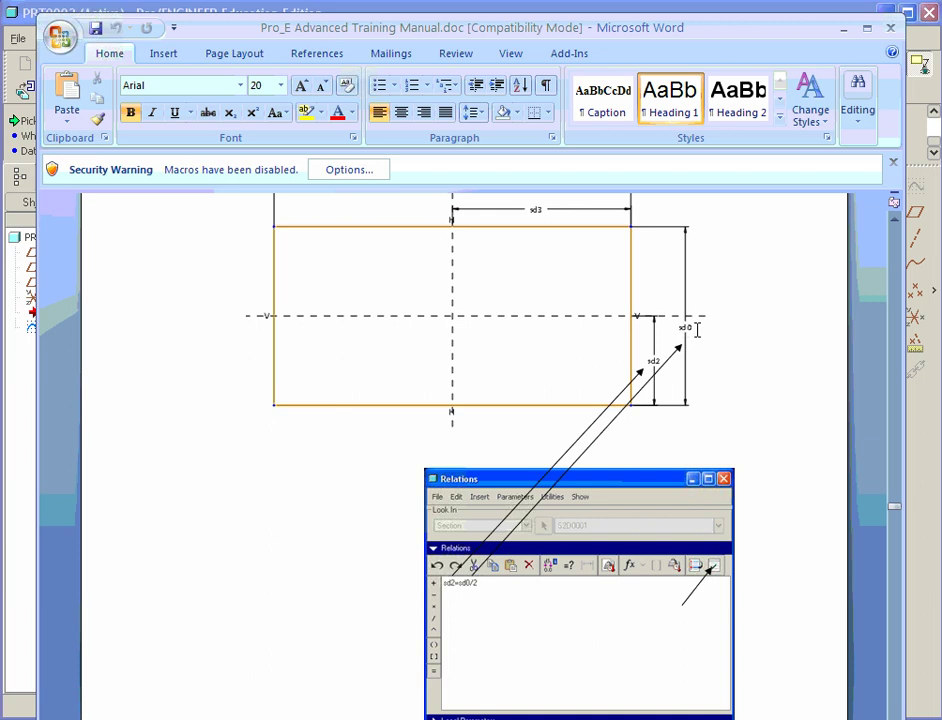
Enter the relation sd2=sd0/2 and verify it successfully
left_click(918, 441)
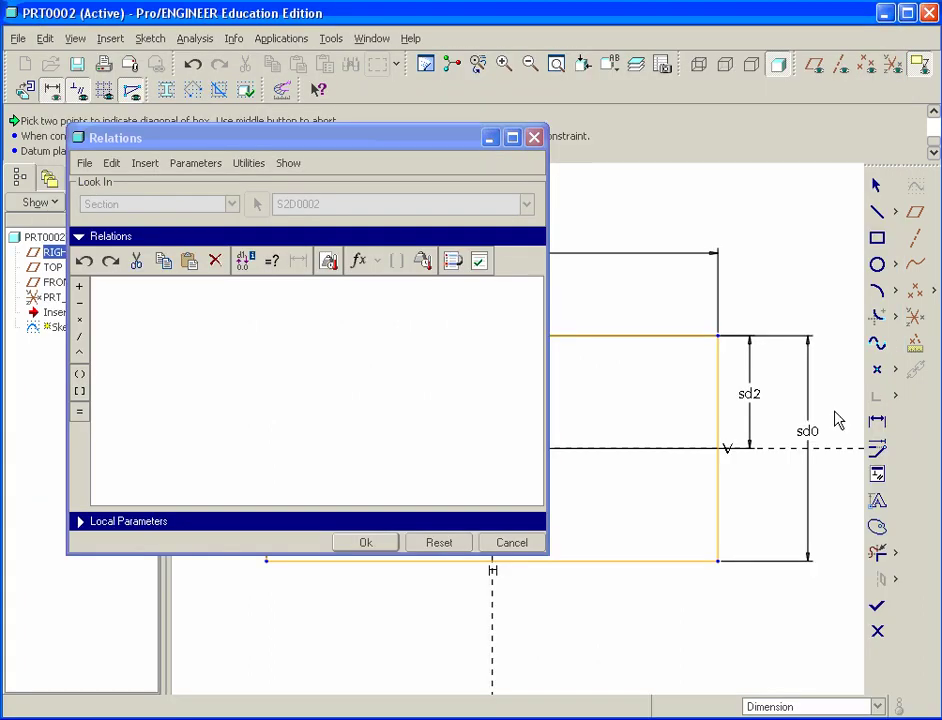
left_click(748, 401)
left_click(81, 412)
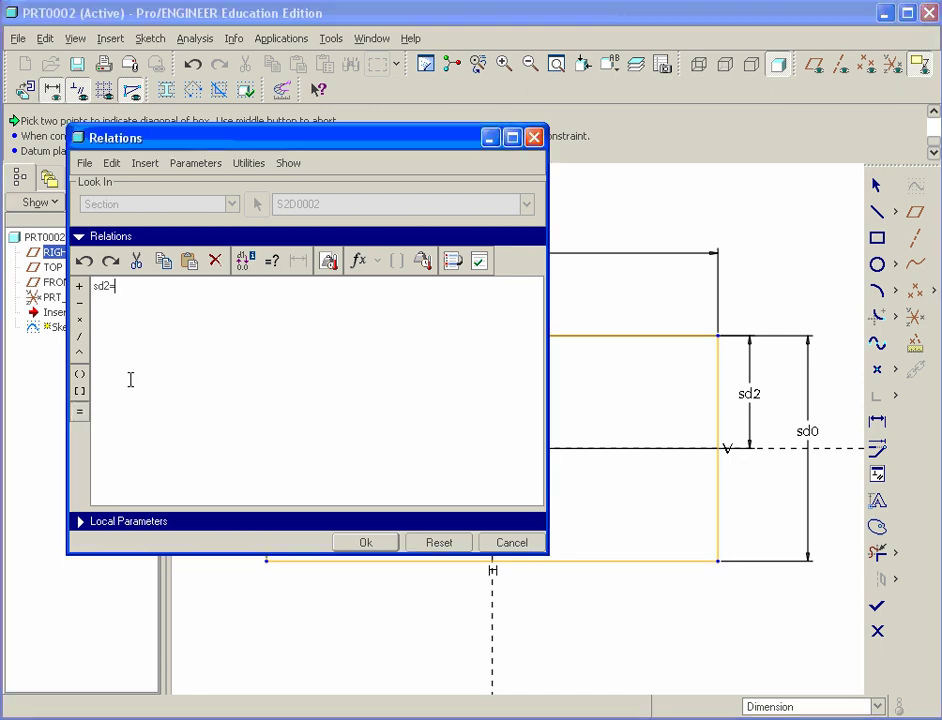
left_click(811, 437)
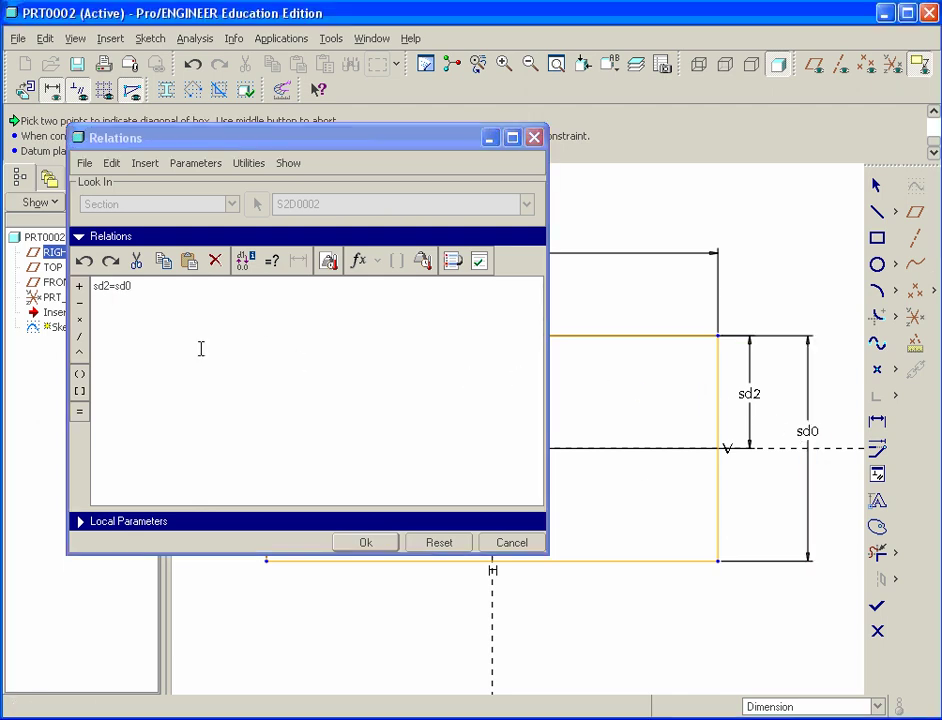
left_click(81, 339)
type("2")
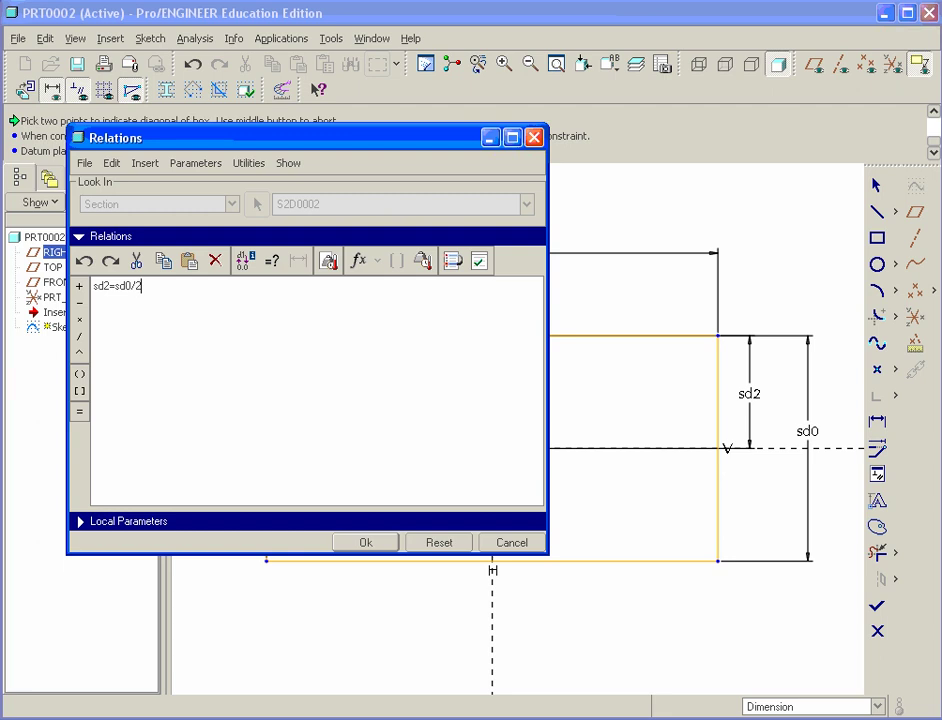
left_click(481, 262)
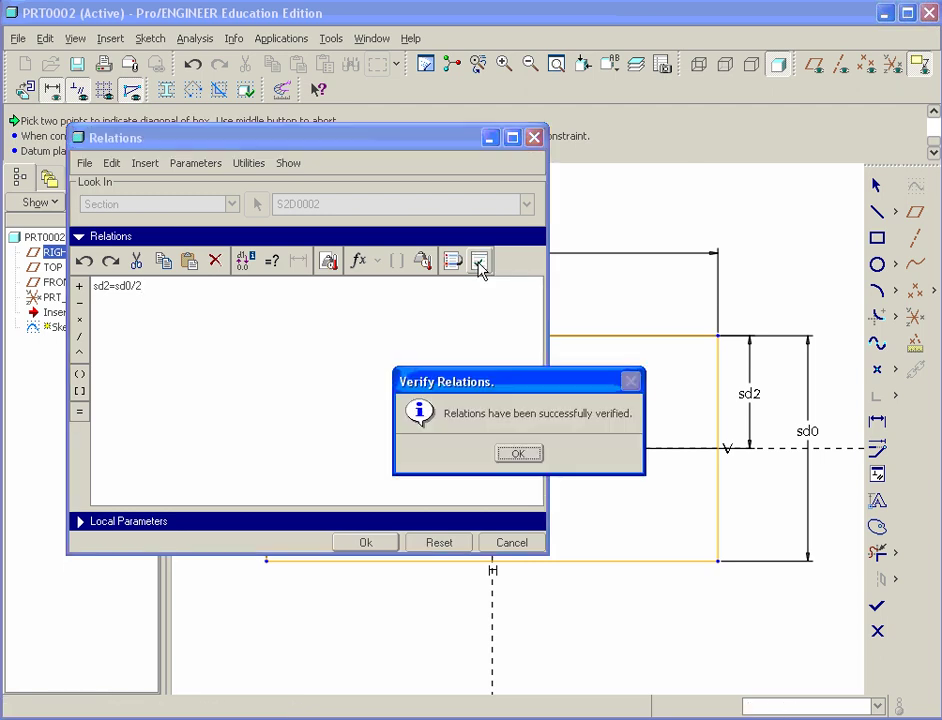
left_click(517, 455)
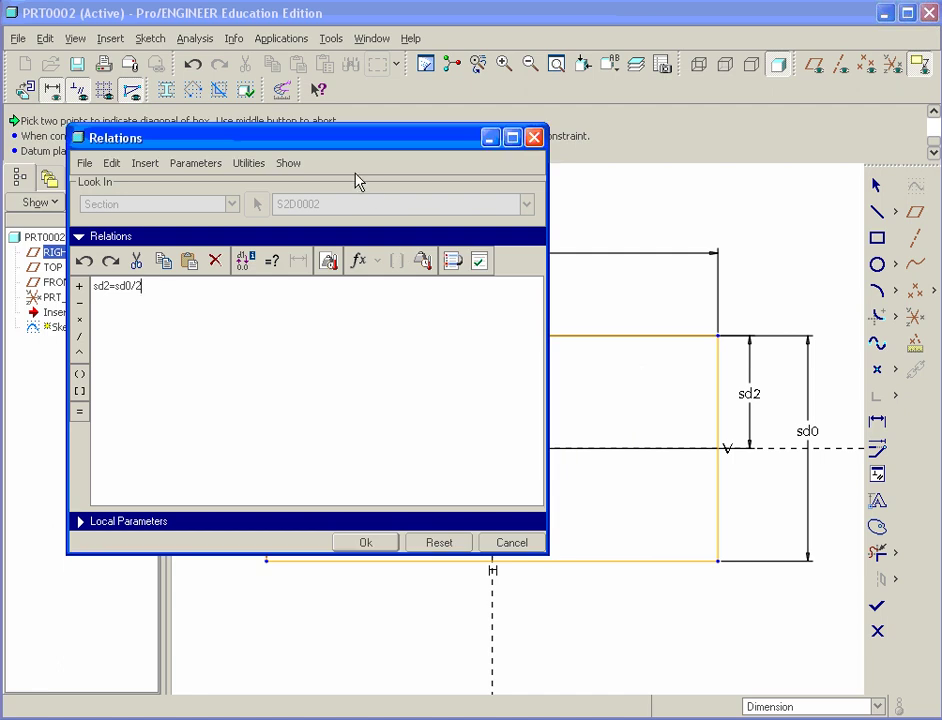
Add the second relation sd3=sd1/2 and verify both relations
mouse_move(300, 141)
left_mouse_down()
mouse_move(591, 320)
mouse_move(568, 367)
left_mouse_up()
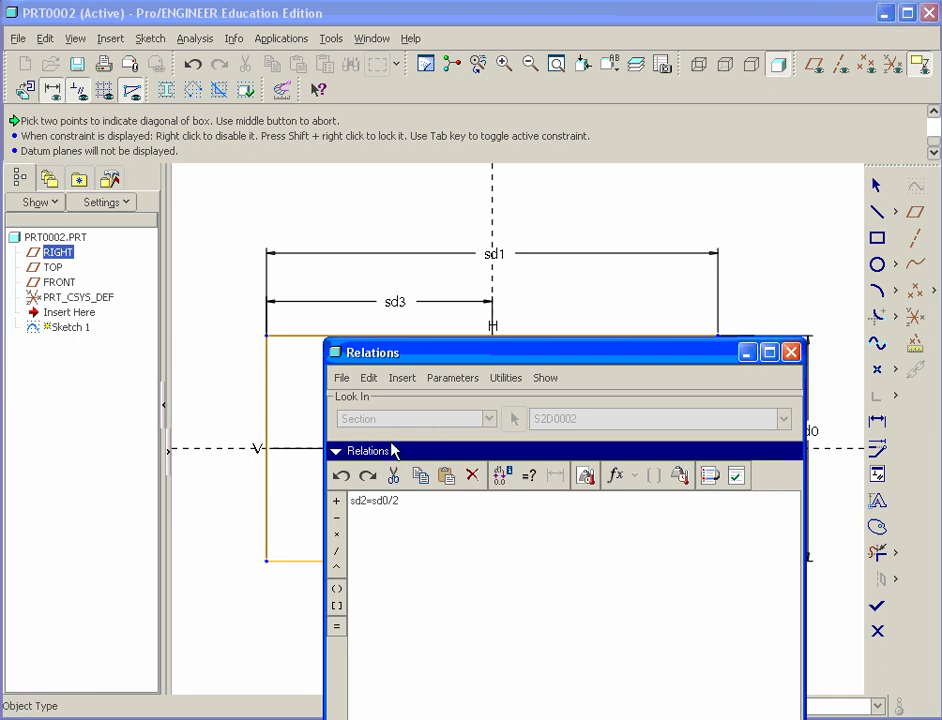
left_click_drag(427, 360, 433, 371)
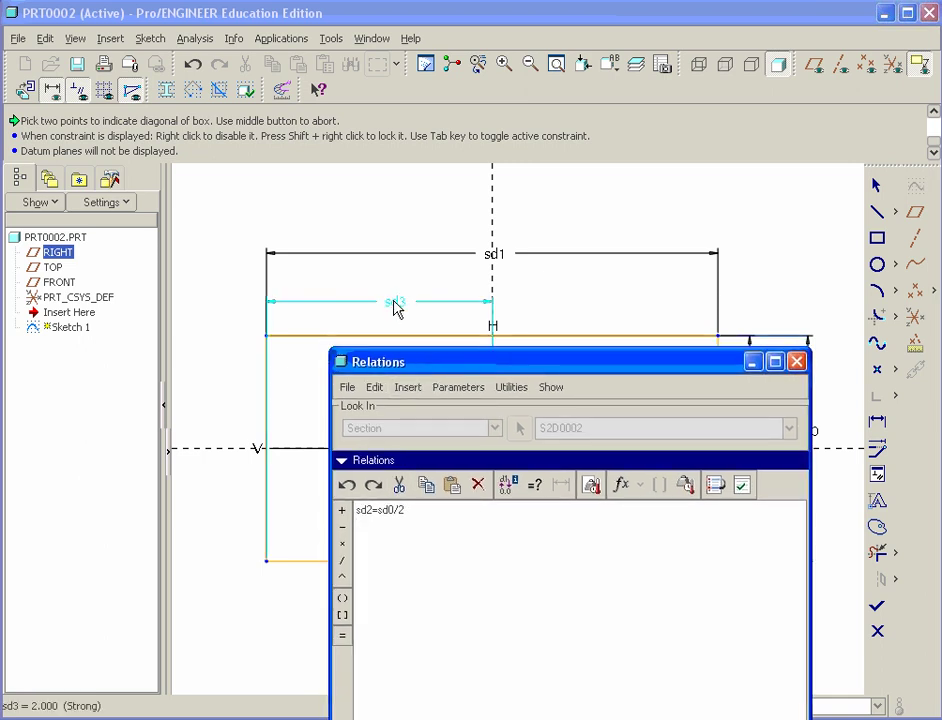
left_click(396, 309)
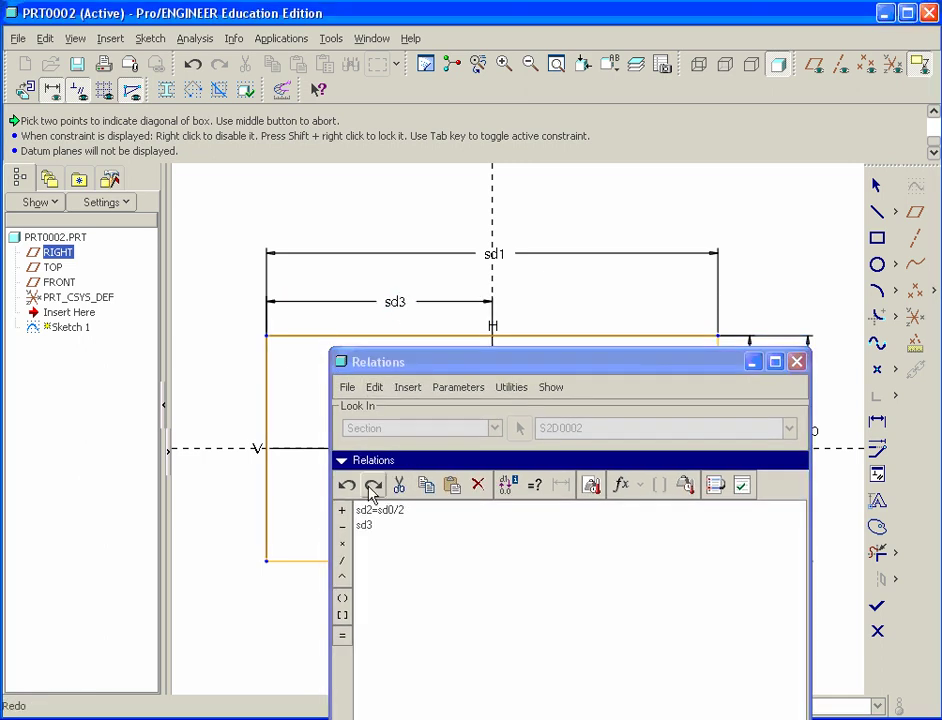
left_click(342, 635)
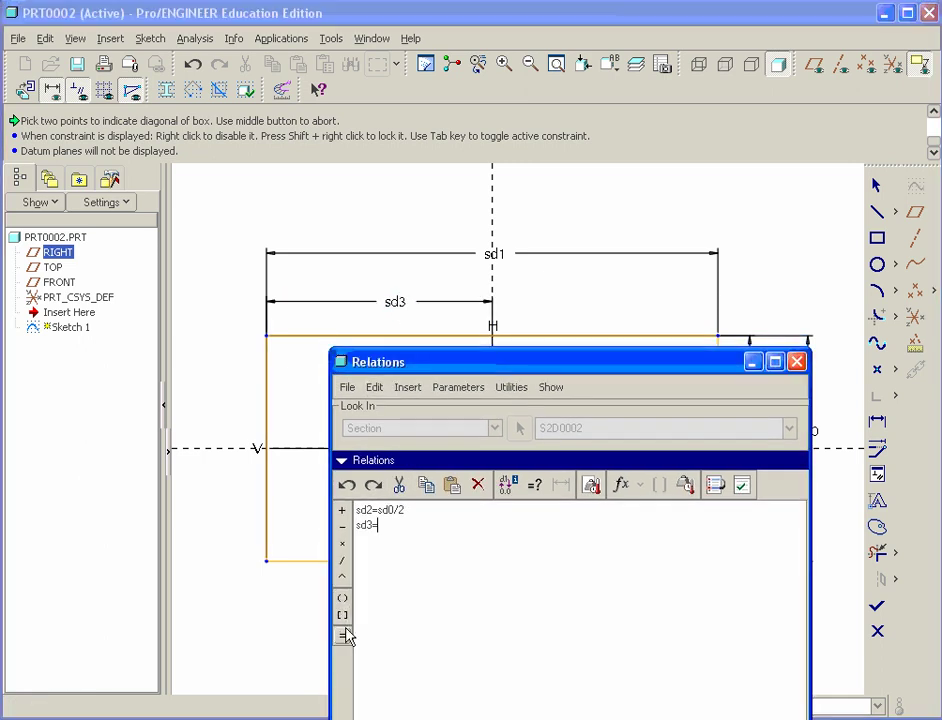
left_click(496, 256)
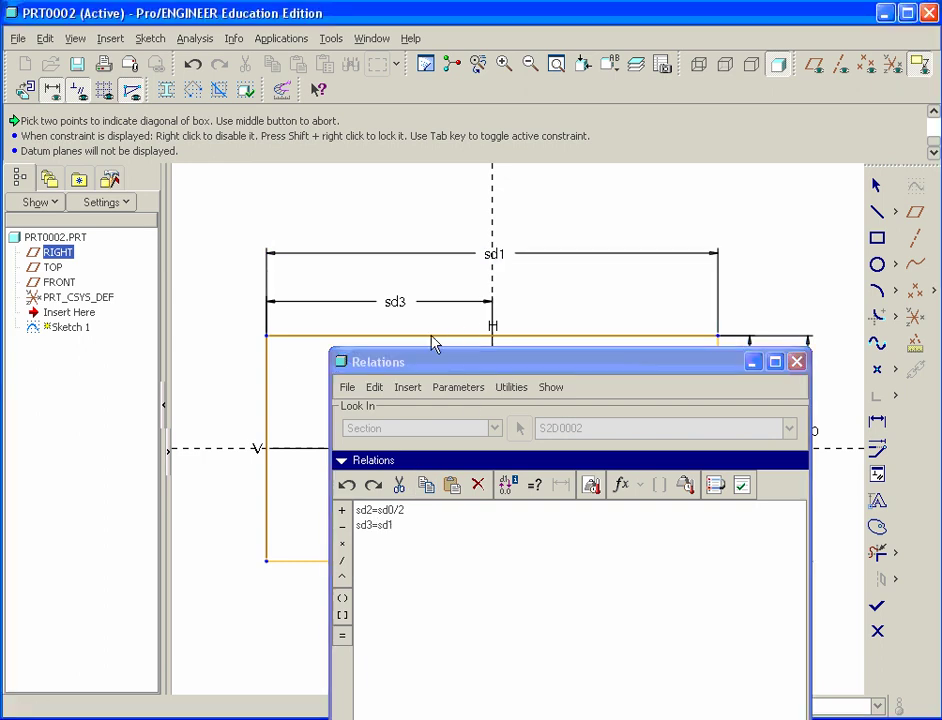
left_click(342, 561)
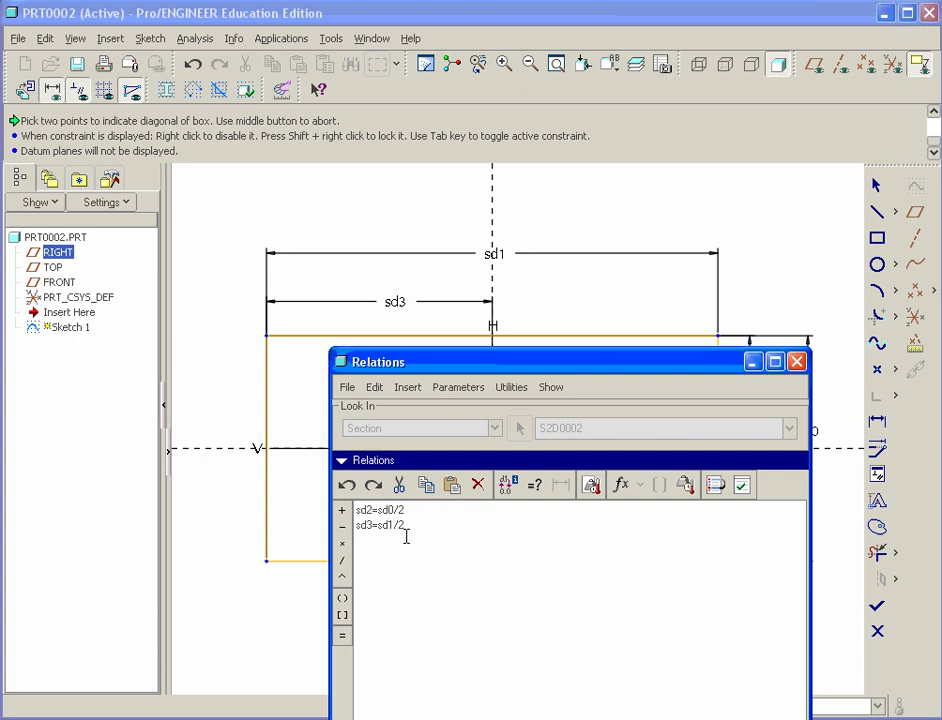
left_click(741, 486)
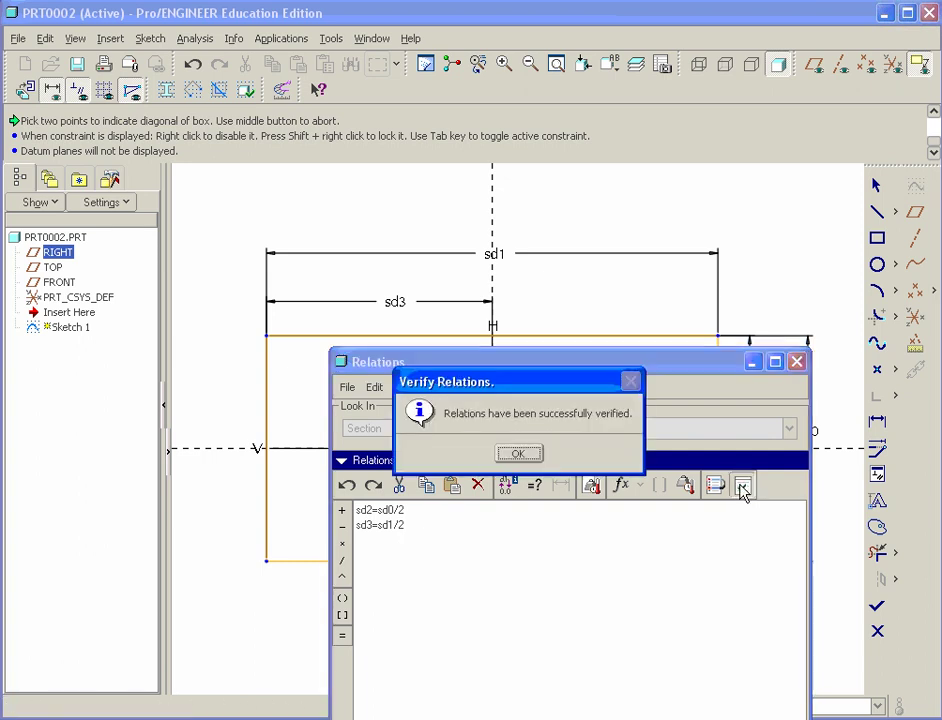
left_click(518, 454)
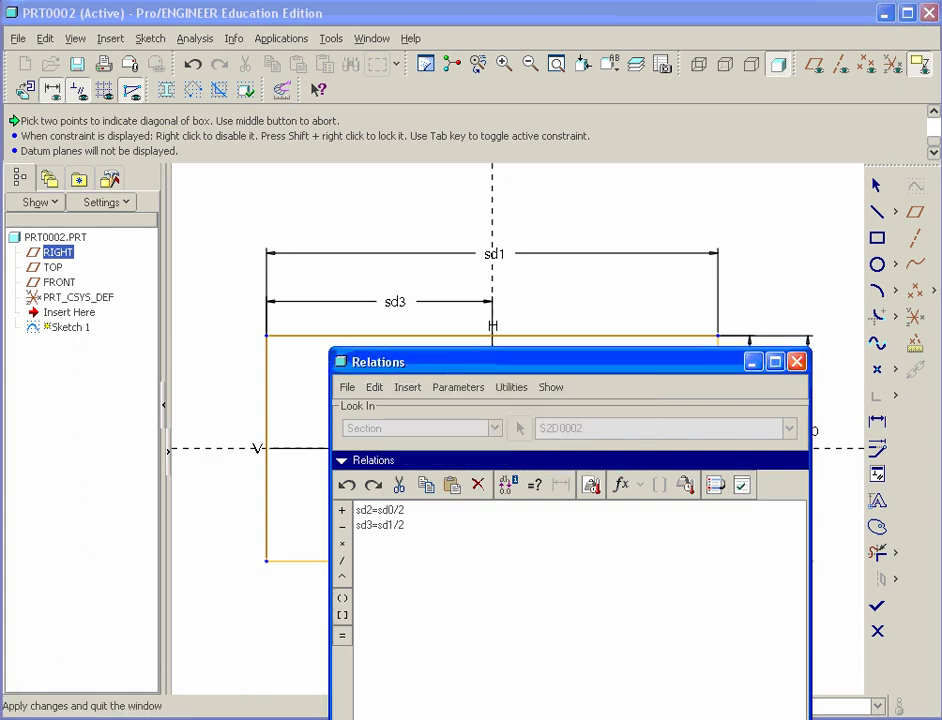
Close the relations editor, then test the width at 5 and restore it to 4
left_click(615, 712)
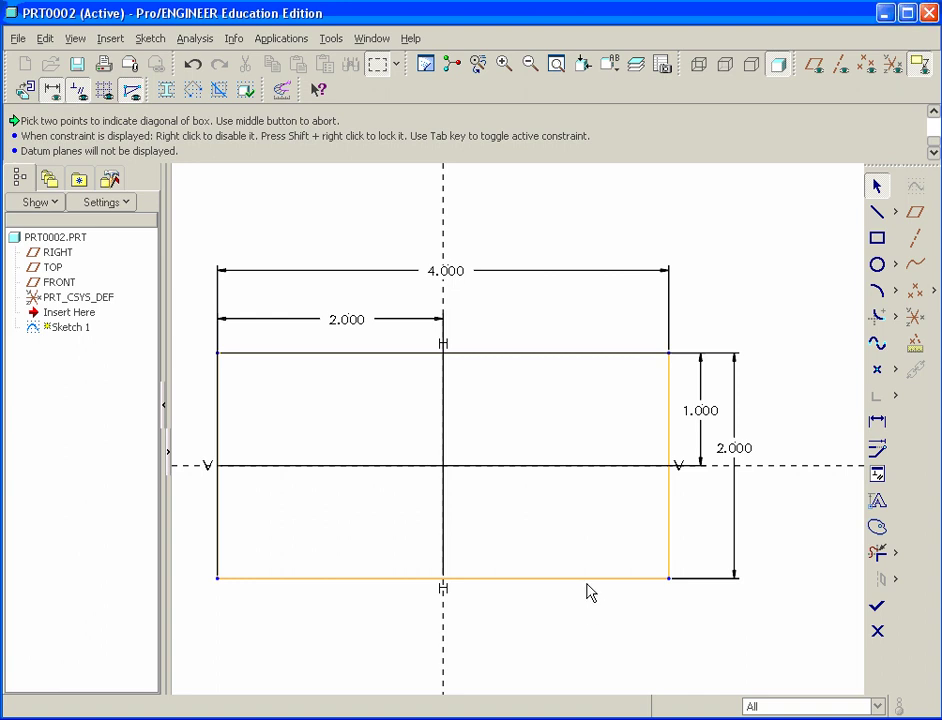
double_click(448, 273)
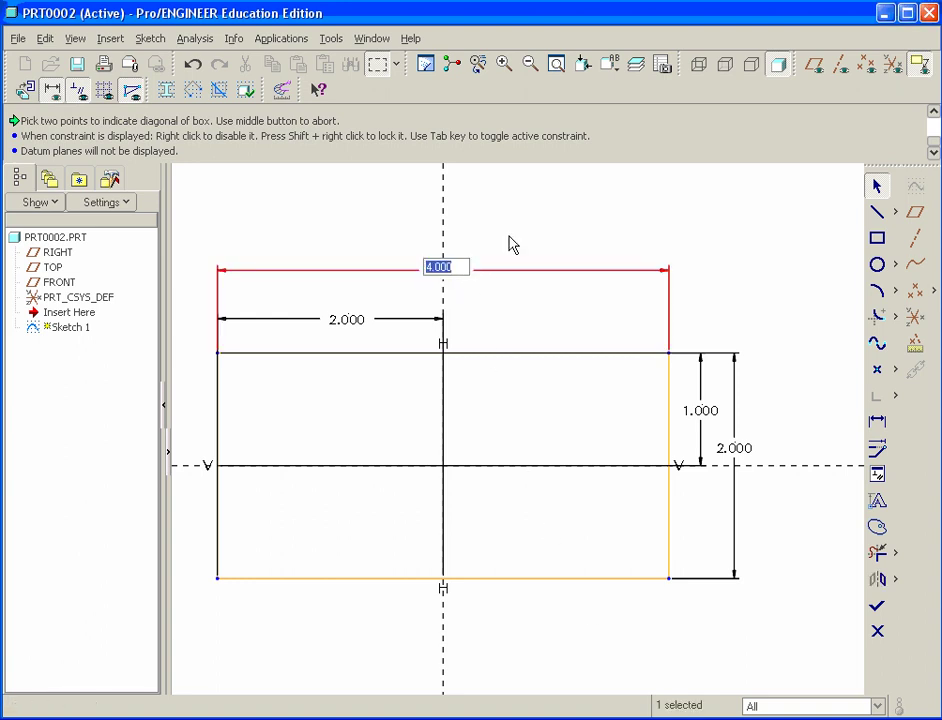
type("5")
key("Return")
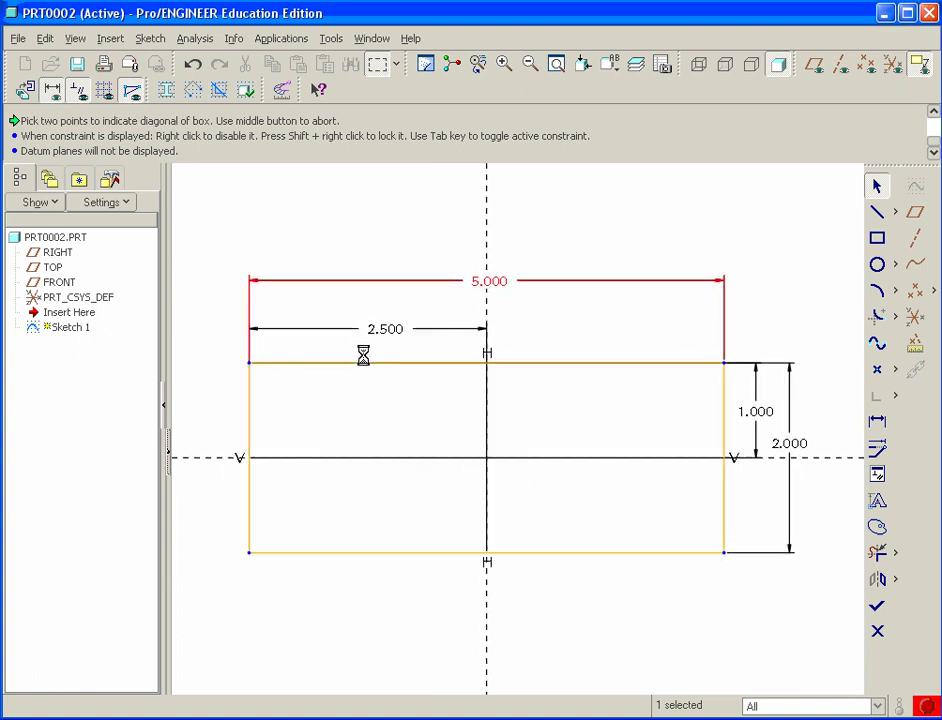
double_click(499, 283)
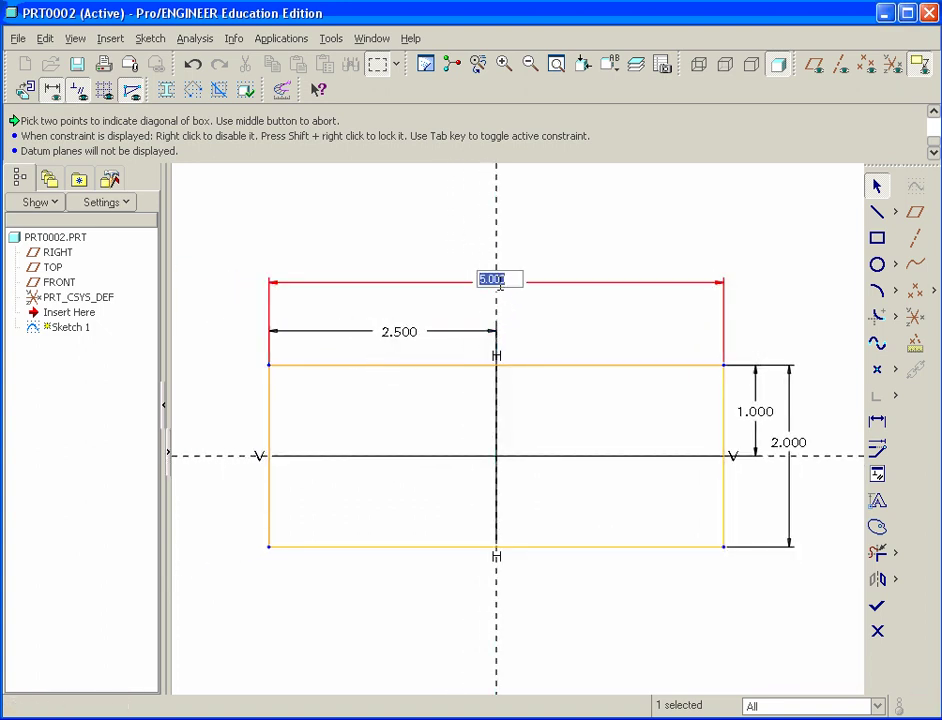
type("4")
key("Return")
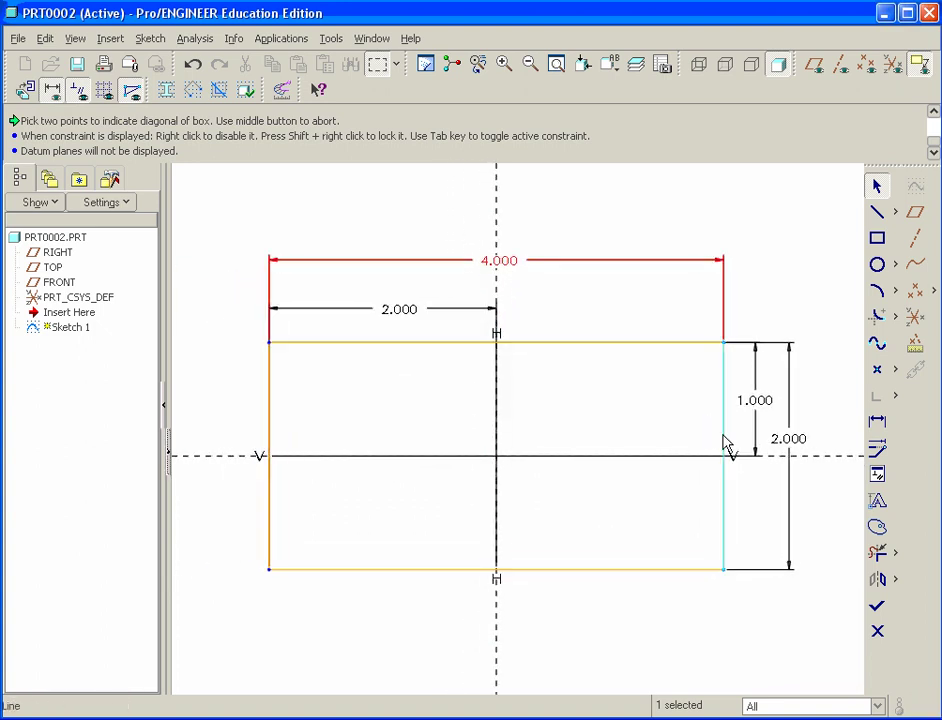
Test the height at 3, then restore it to 2
double_click(787, 444)
type("3")
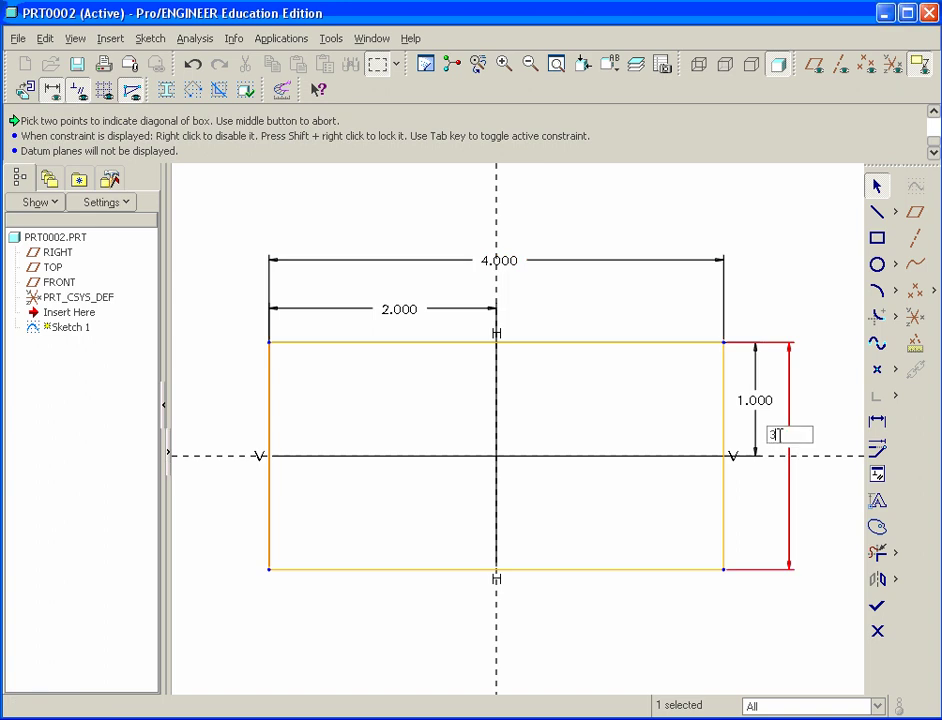
key("Return")
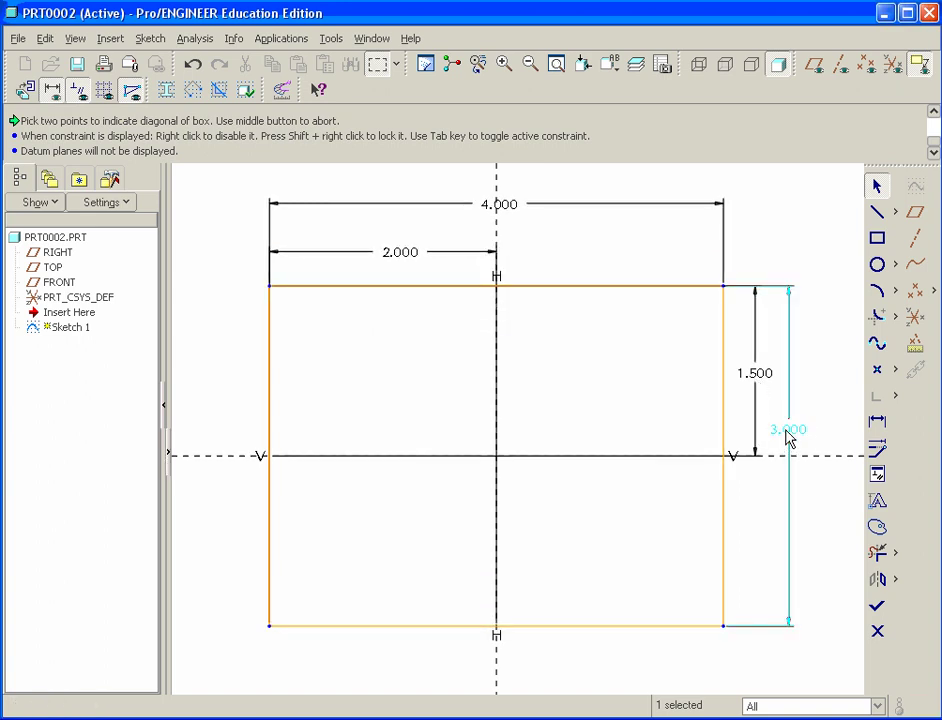
double_click(784, 428)
type("2")
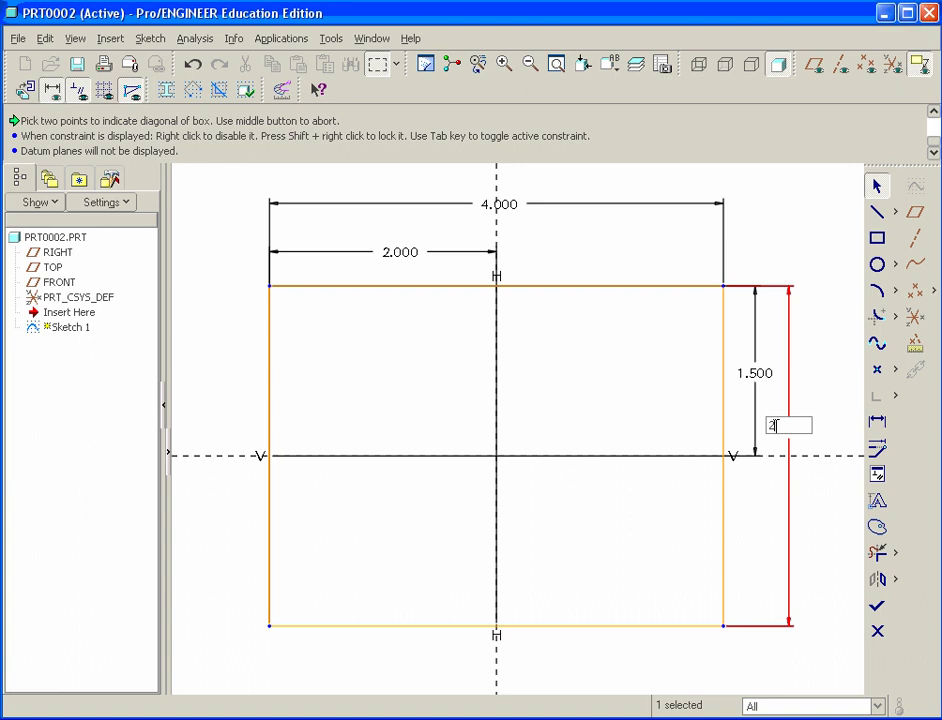
key("Return")
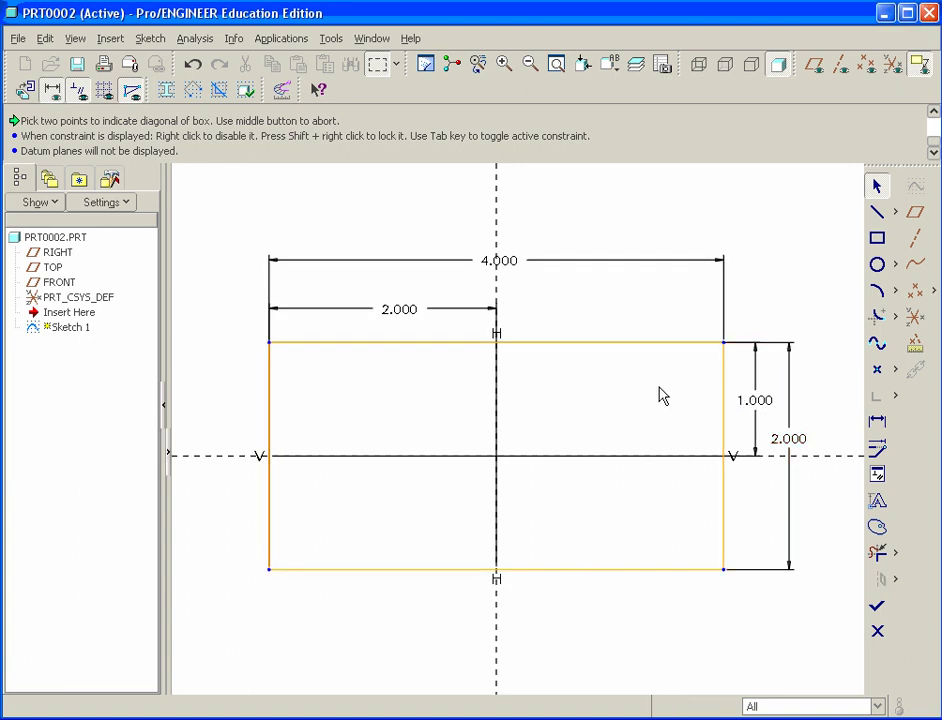
Extrude the finished rectangle sketch to a depth of 1.5
left_click(877, 605)
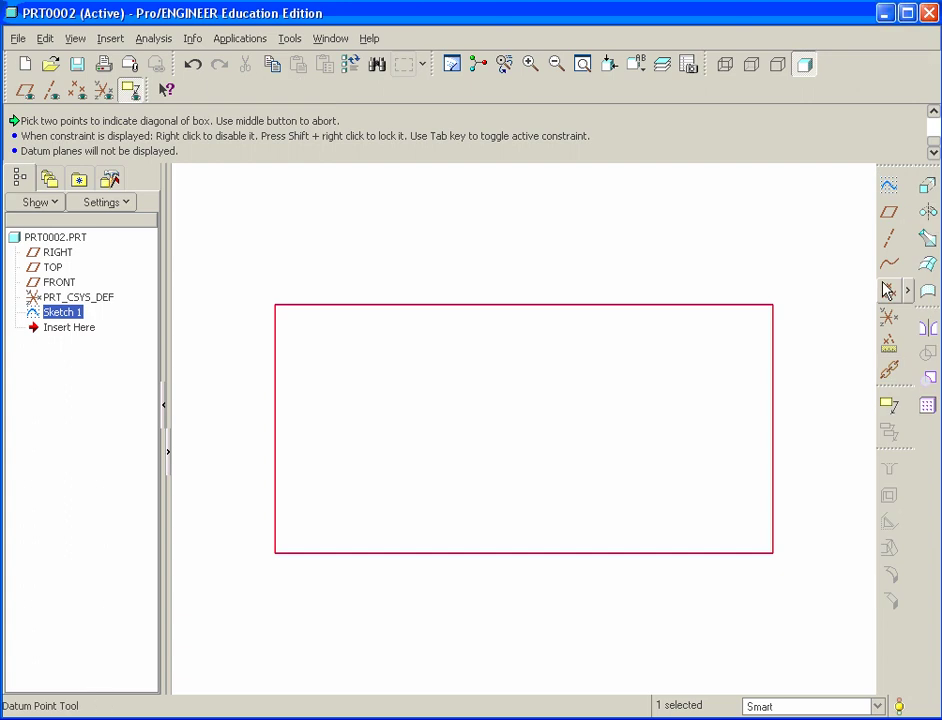
left_click(926, 190)
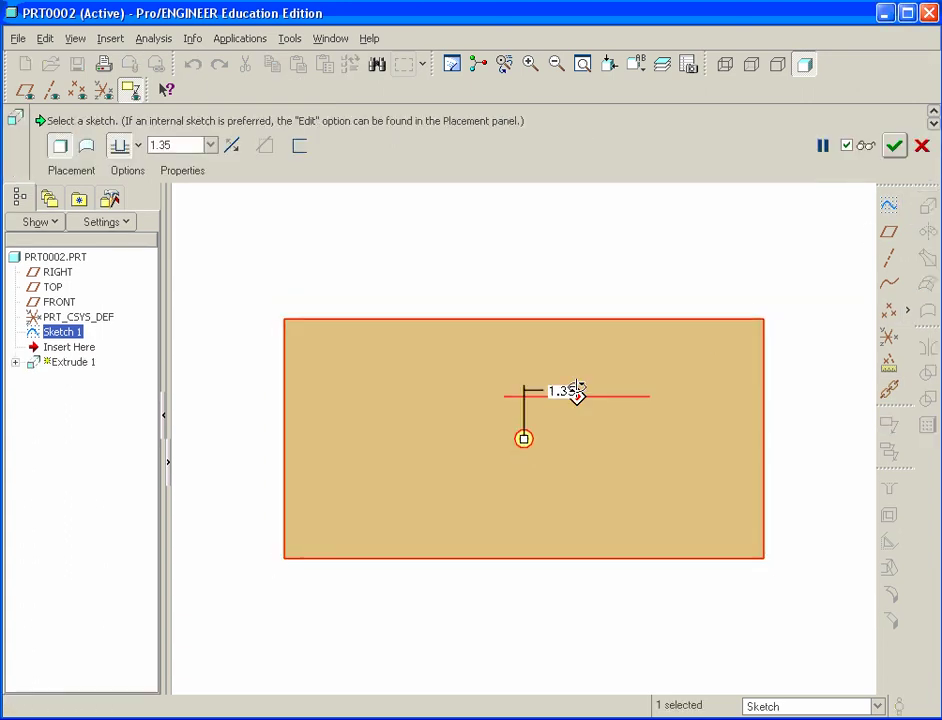
middle_click_drag(572, 391, 551, 337)
double_click(556, 360)
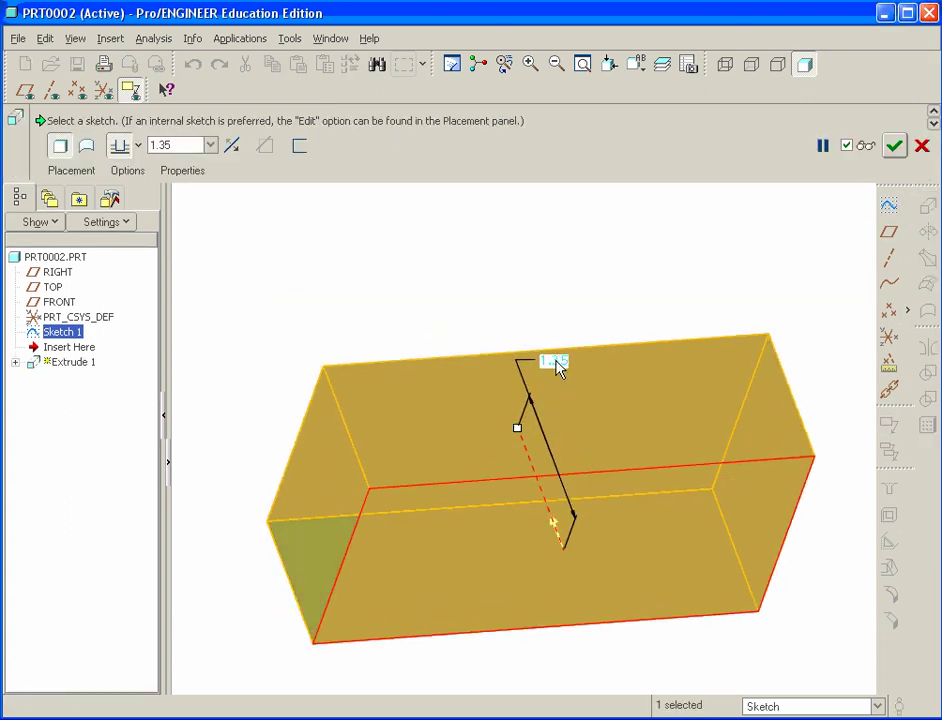
type("1.5")
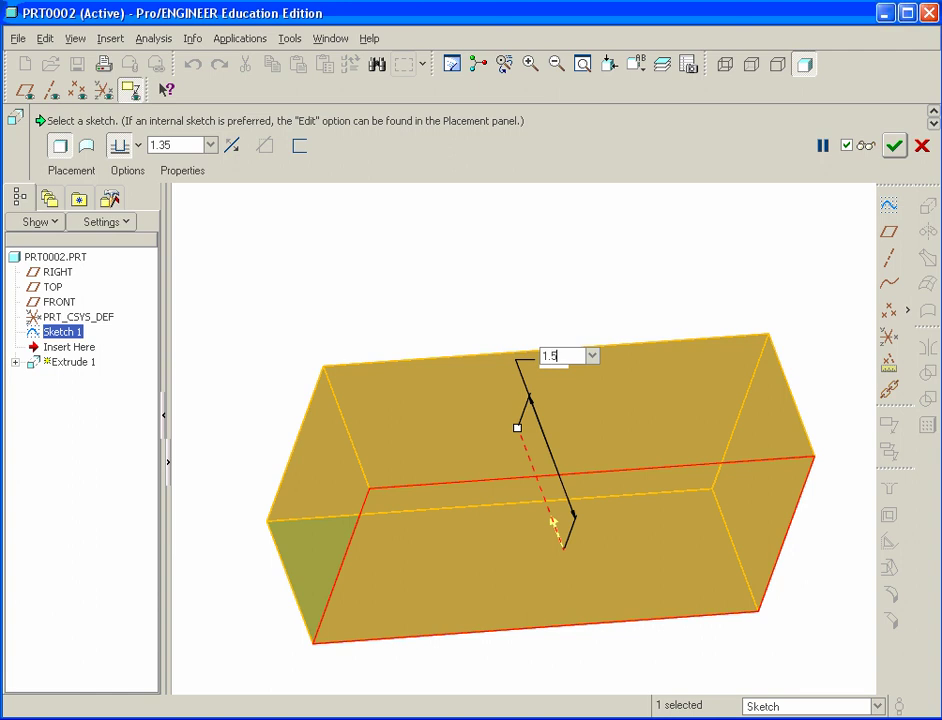
key("Return")
middle_click(553, 366)
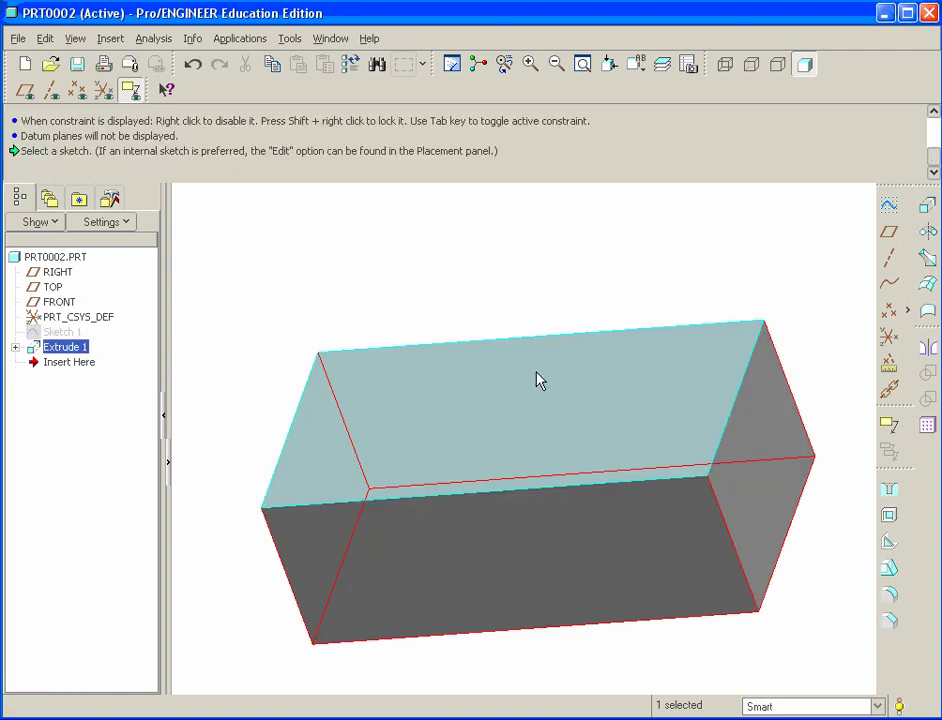
Round the box's four vertical corner edges at 0.50
left_click(890, 595)
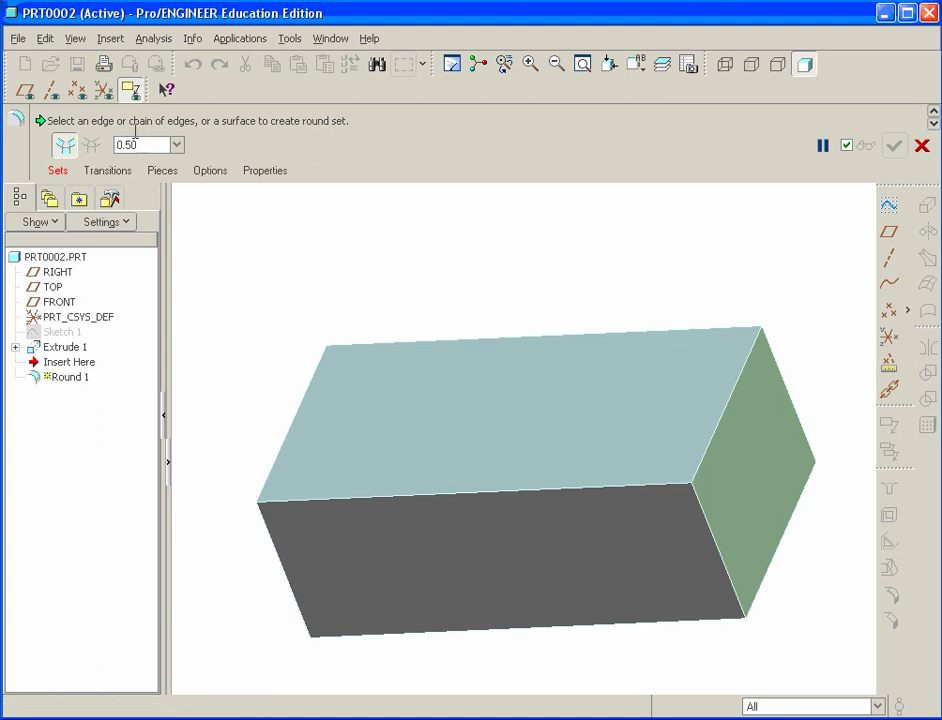
left_click(281, 564)
left_click(714, 543)
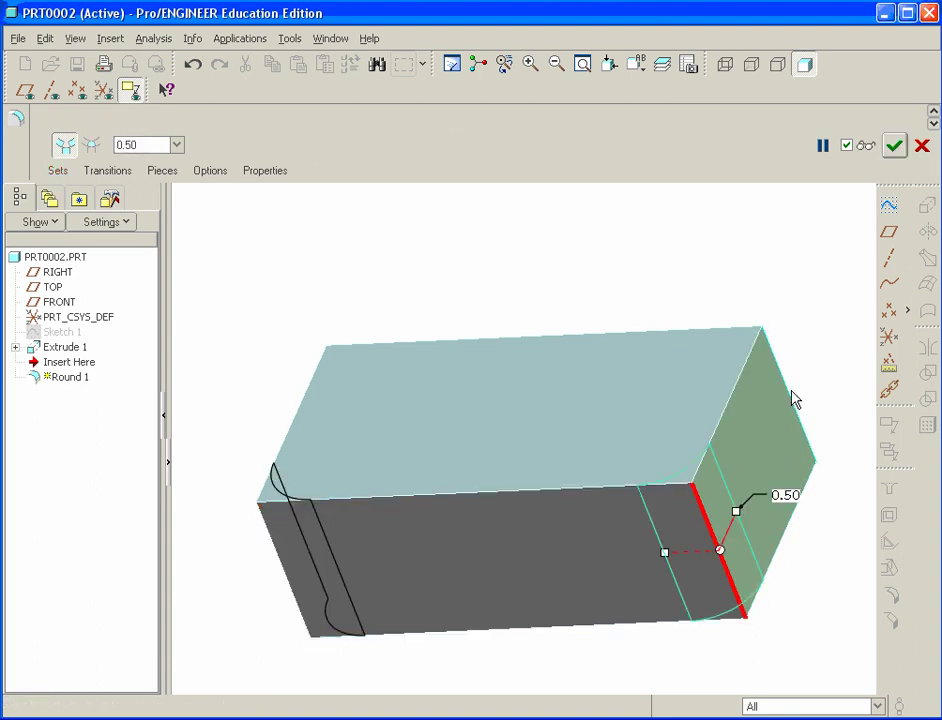
left_click(790, 395)
left_click(344, 386)
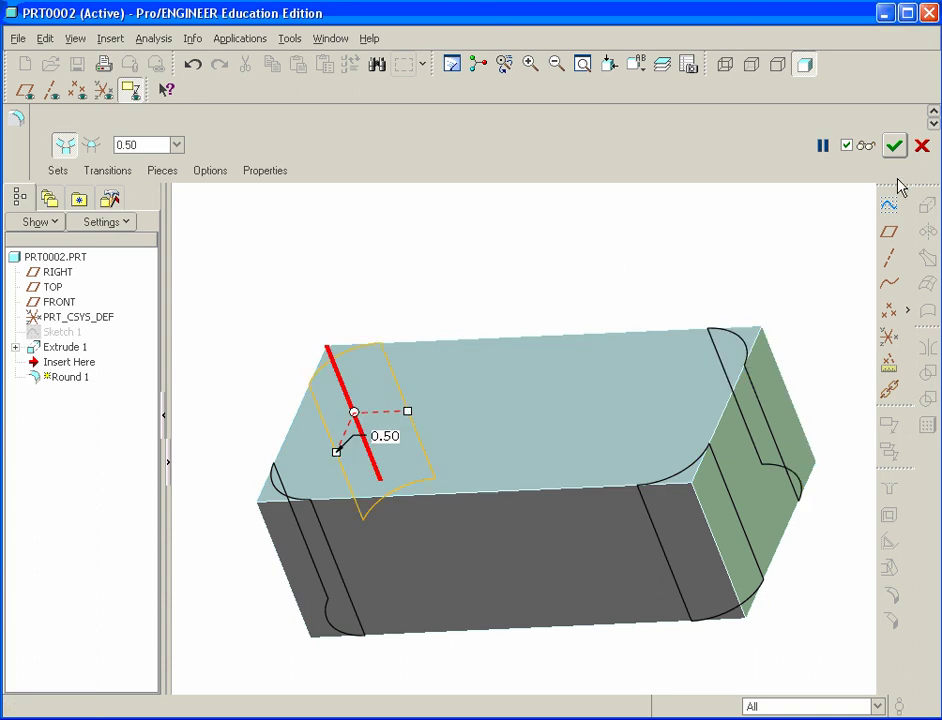
left_click(891, 147)
middle_click_drag(526, 240, 510, 270)
left_click(508, 270)
mouse_move(427, 381)
middle_mouse_down()
mouse_move(406, 372)
mouse_move(423, 318)
mouse_move(416, 373)
middle_mouse_up()
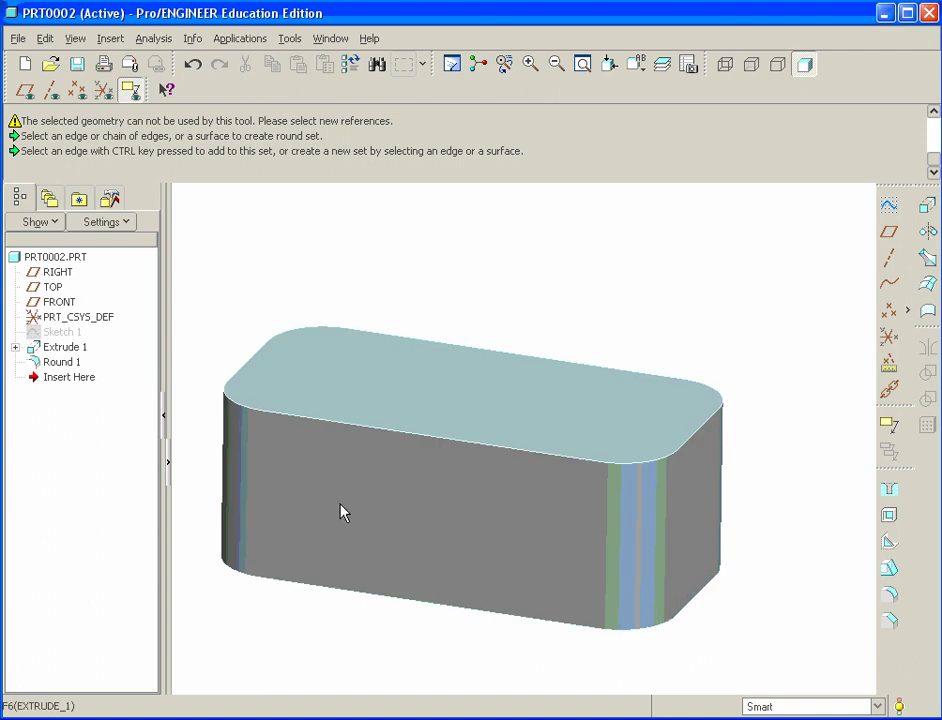
Start a new sketch on the box's long front face with the default orientation
left_click(888, 205)
left_click(409, 505)
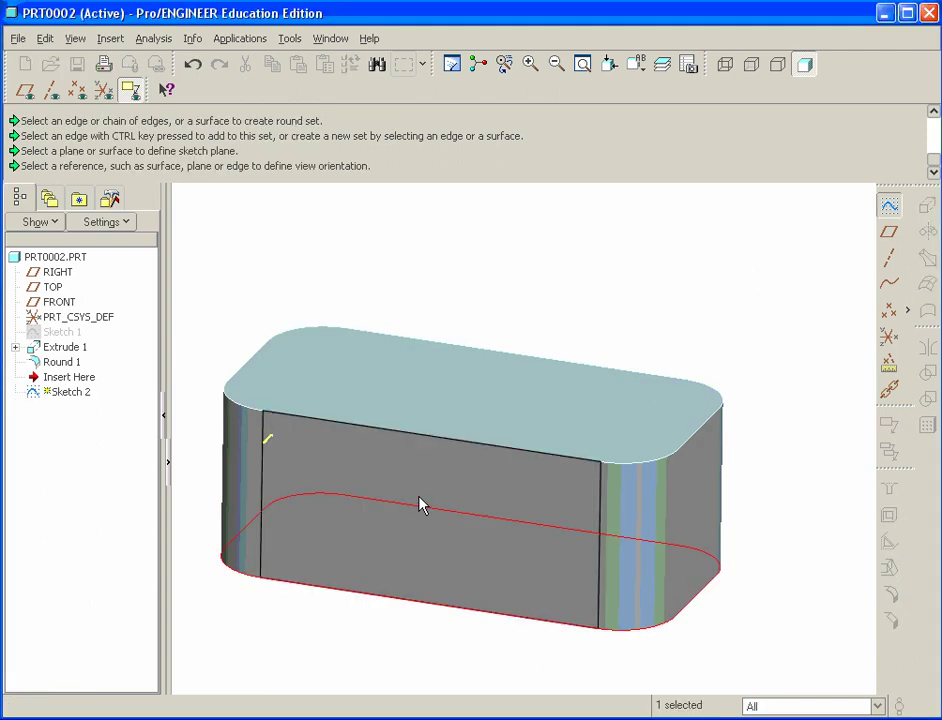
middle_click(420, 505)
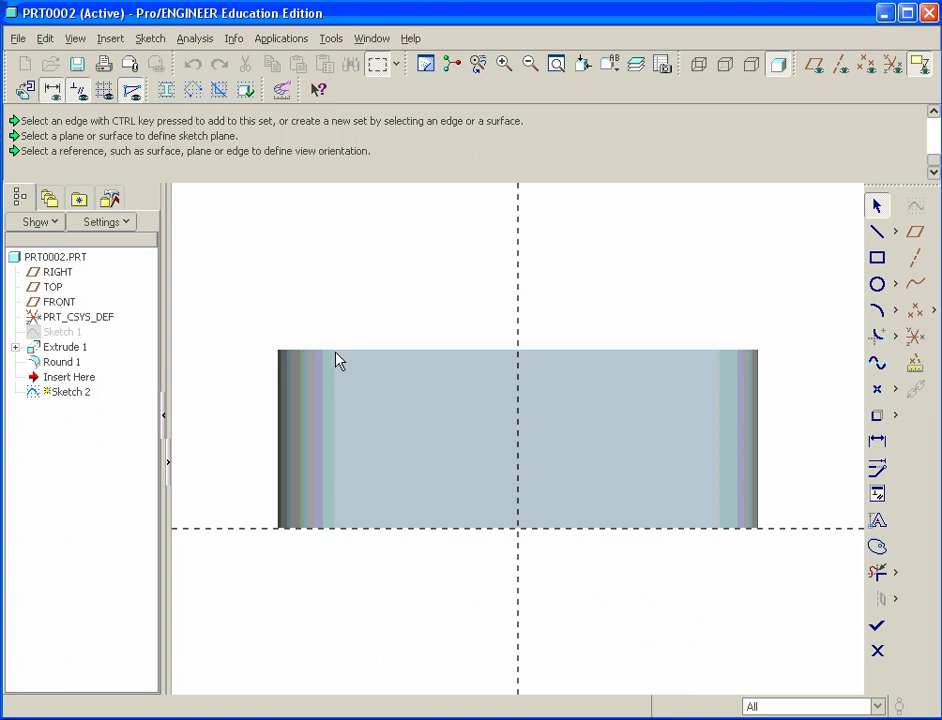
Add the top and bottom corner vertices as sketch references
left_click(151, 38)
left_click(190, 102)
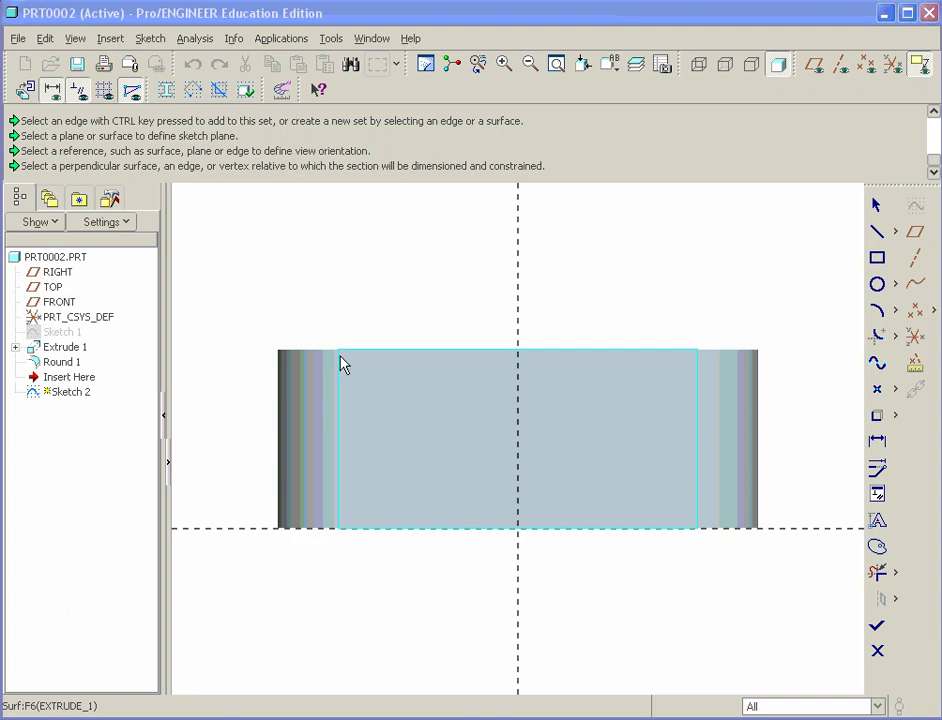
scroll(338, 358, "up", 5)
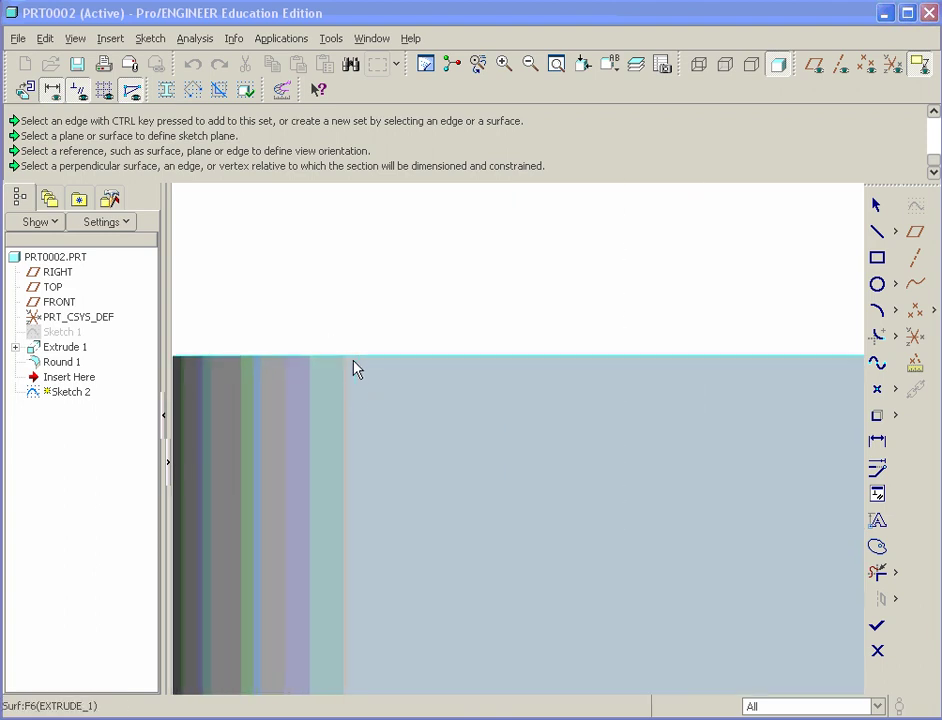
left_click(355, 356)
scroll(360, 307, "down", 4)
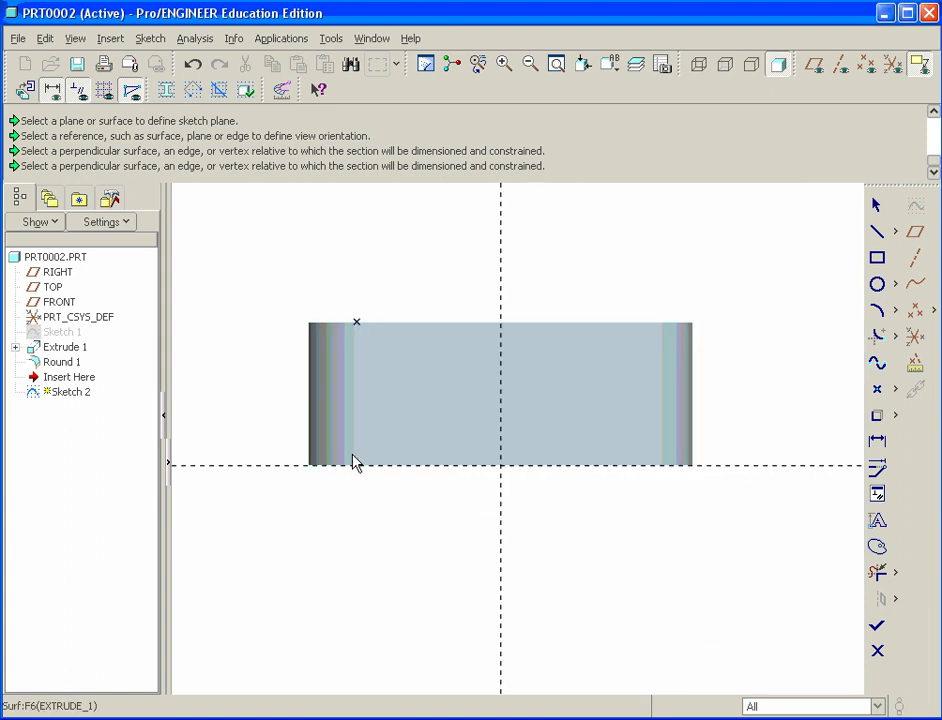
left_click(356, 466)
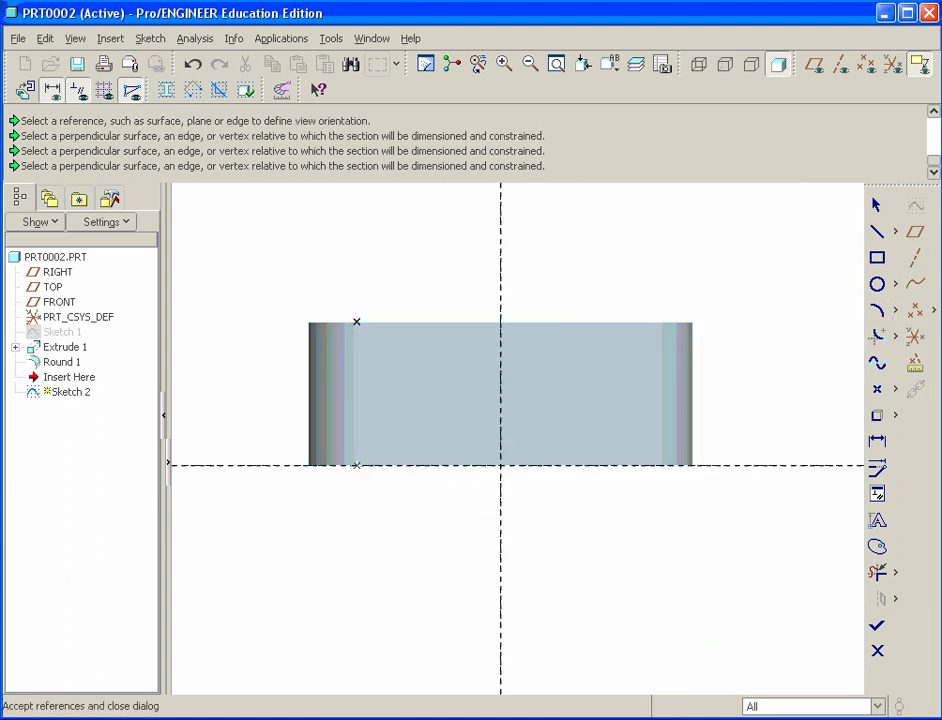
left_click_drag(940, 15, 797, 15)
left_click(852, 229)
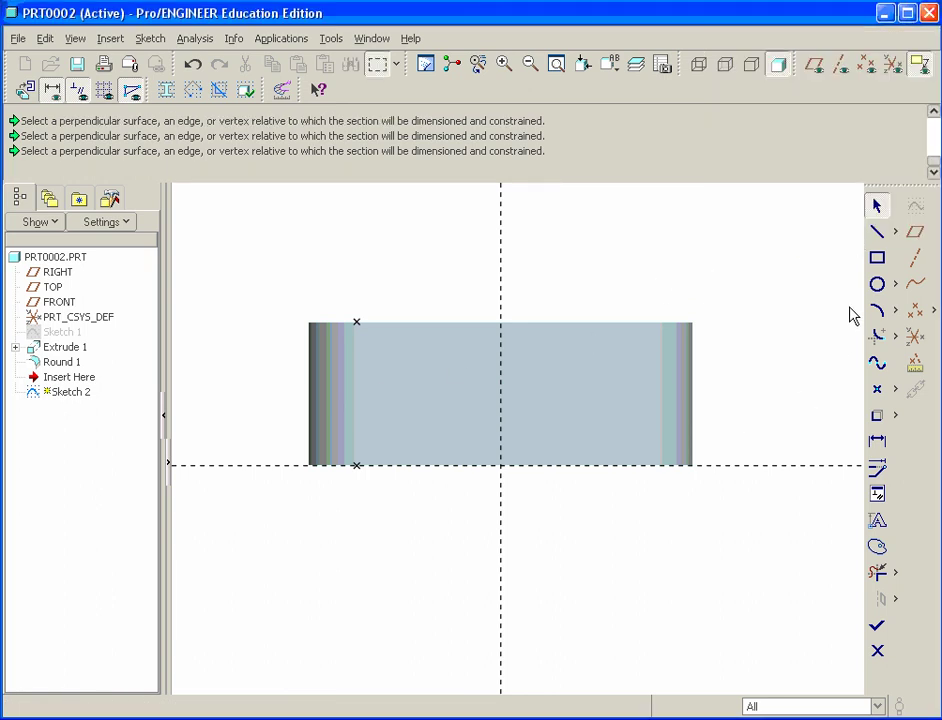
Draw the rib outline: vertical side, short top, and a slanted side down to the bottom edge
left_click(877, 231)
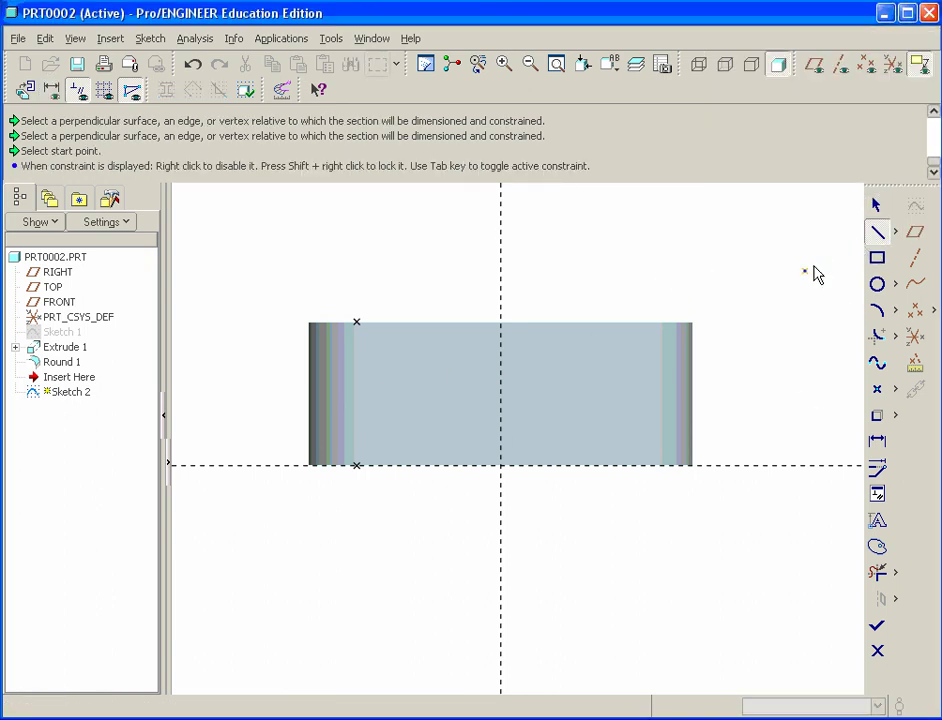
left_click(357, 465)
scroll(356, 296, "up", 3)
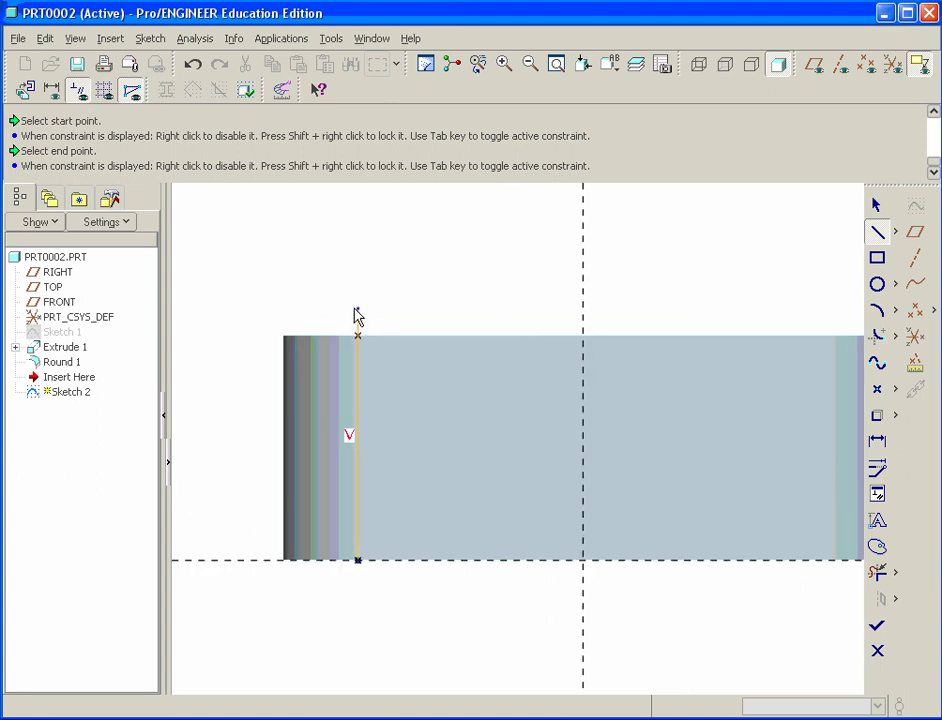
left_click(357, 313)
left_click(380, 313)
left_click(406, 562)
left_click(358, 560)
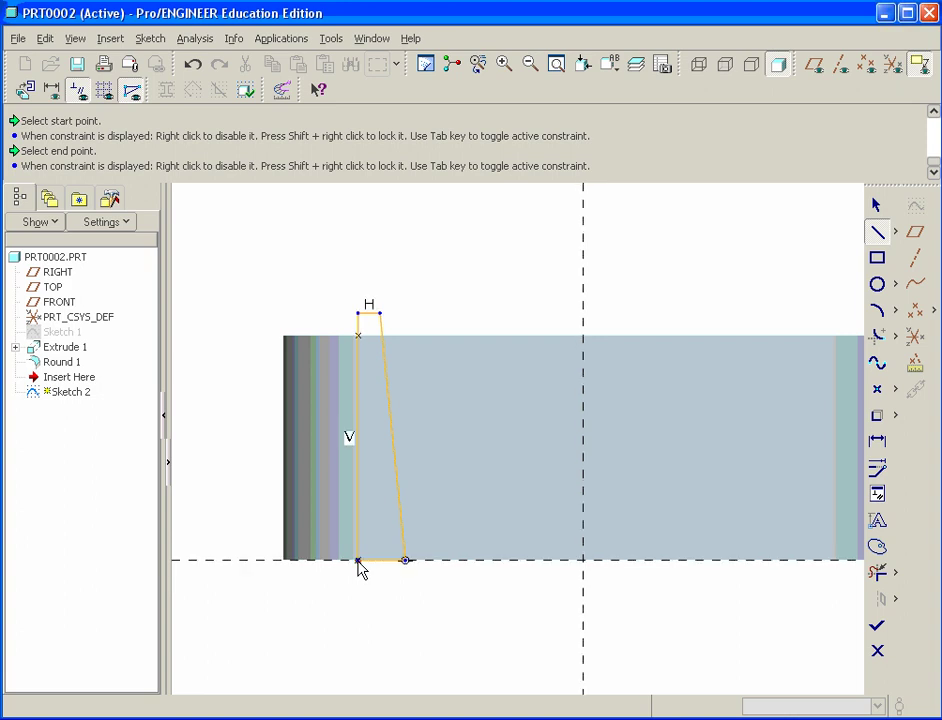
middle_click(484, 398)
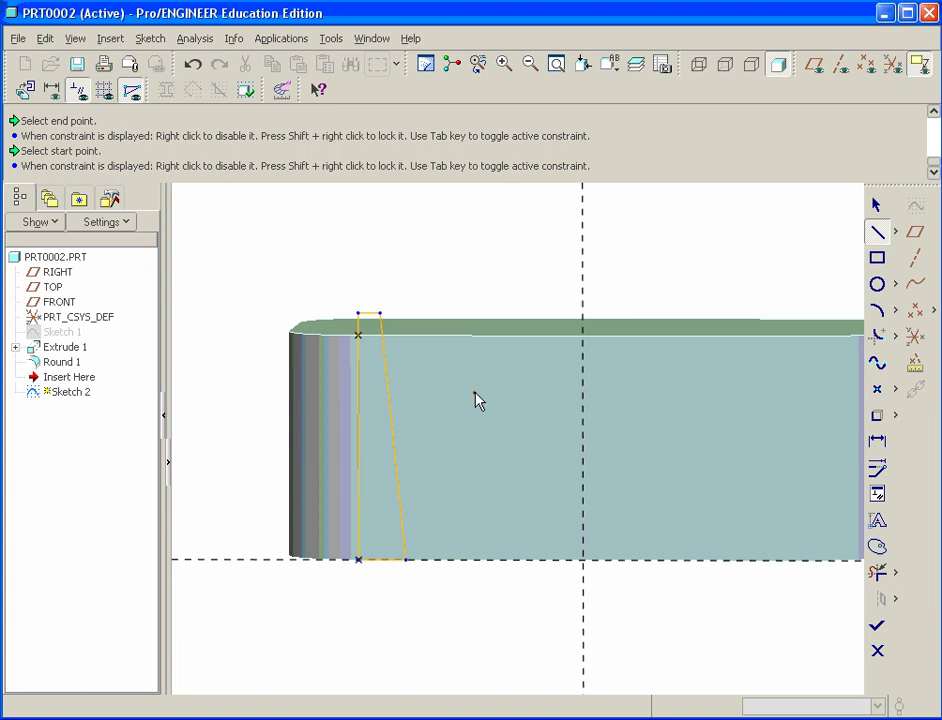
Set the rib's angle to 91°, height to 1.550 and lock the 0.147 top offset
middle_click(478, 289)
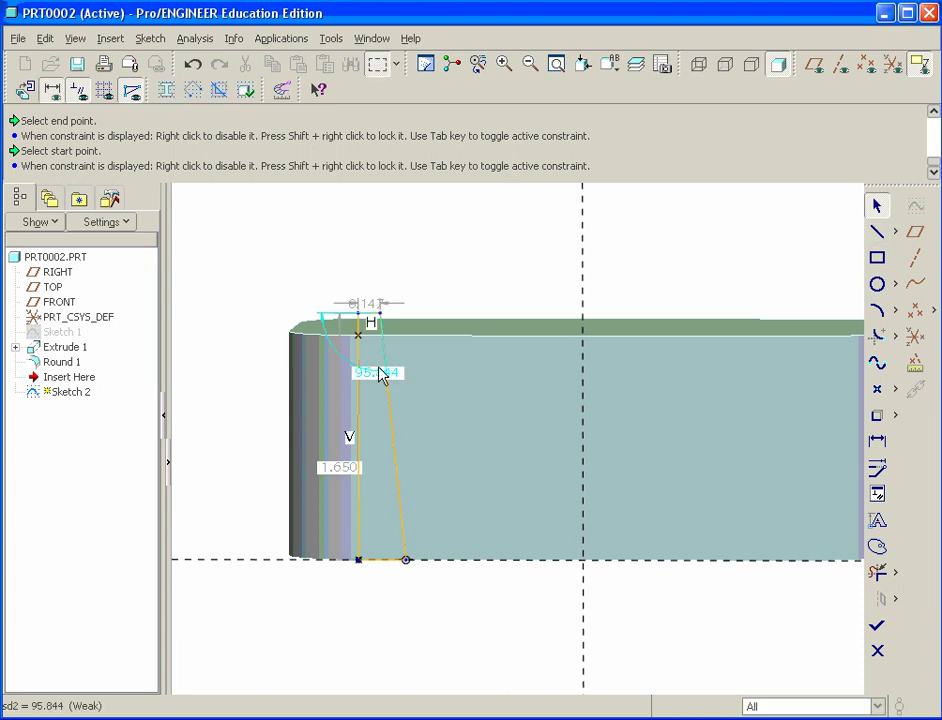
left_click_drag(375, 372, 300, 388)
double_click(300, 386)
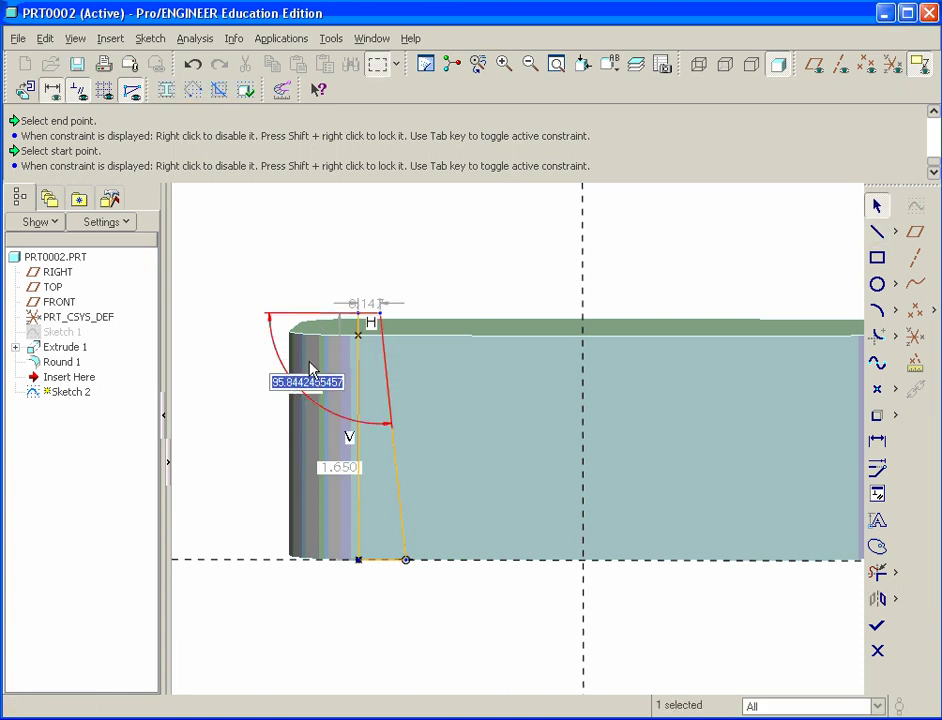
type("91")
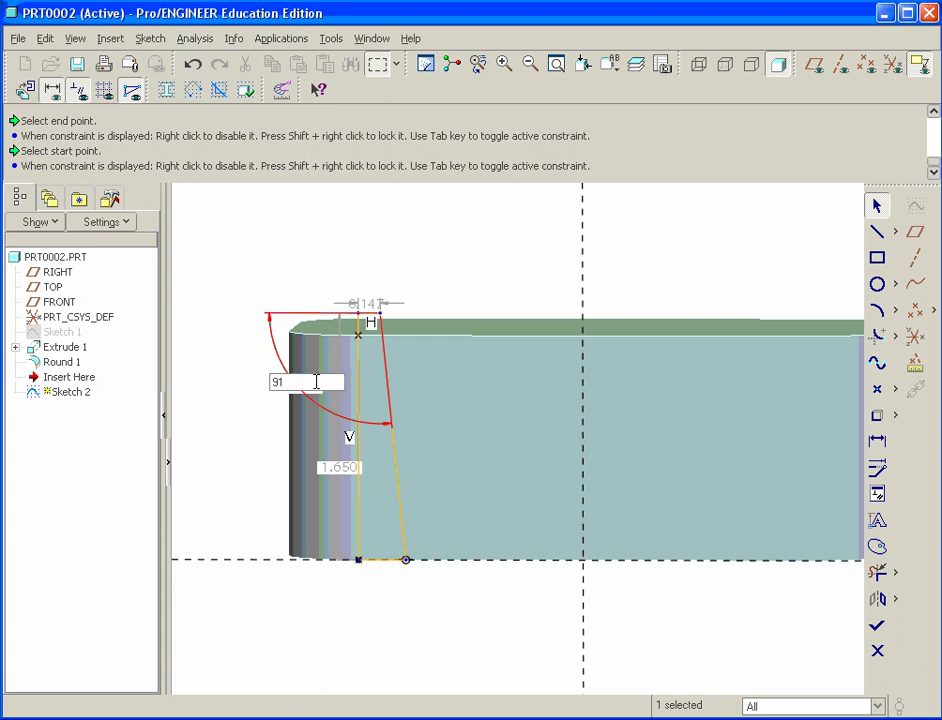
key("Return")
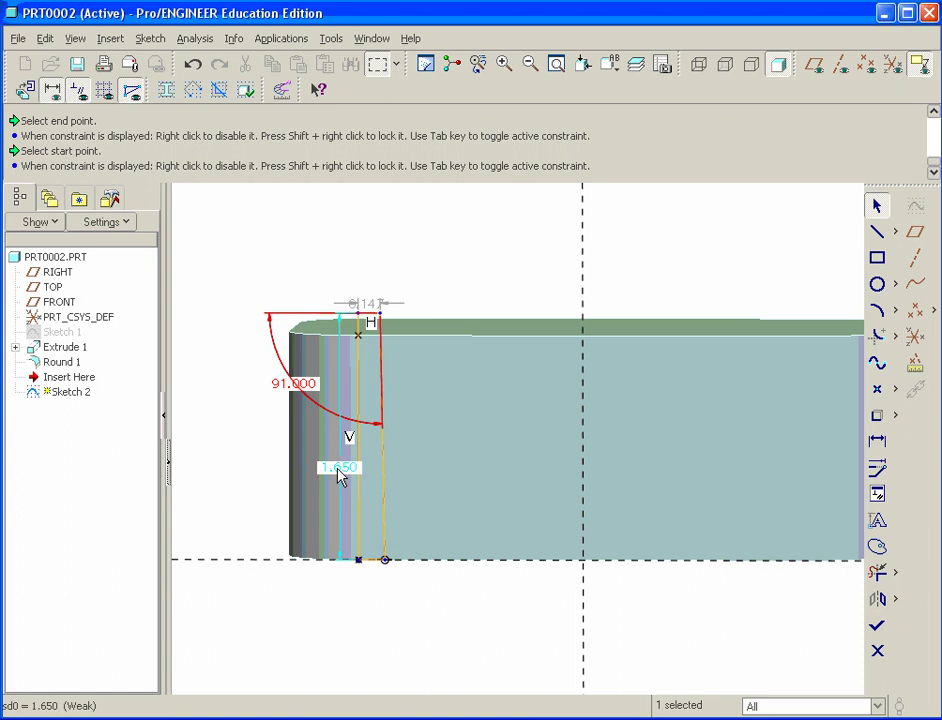
double_click(340, 470)
type("1.55")
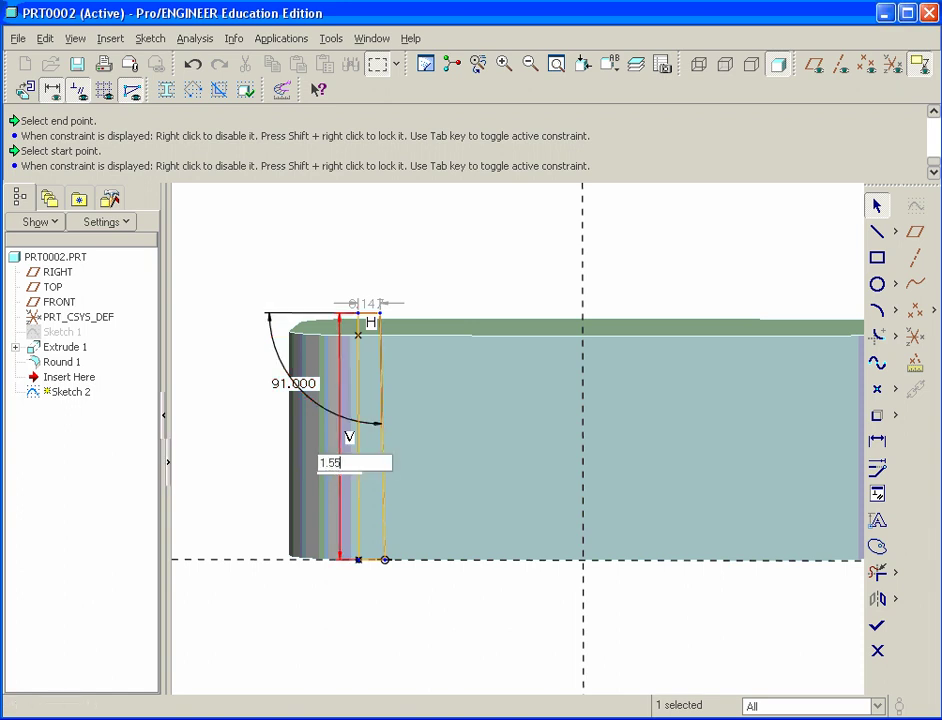
key("Return")
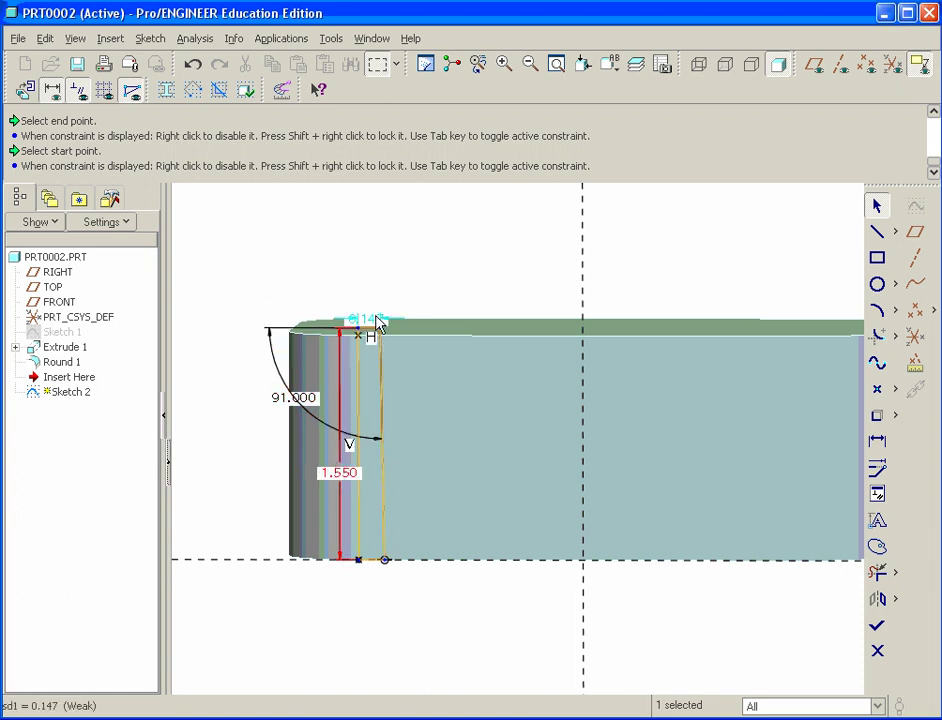
left_click_drag(378, 318, 432, 300)
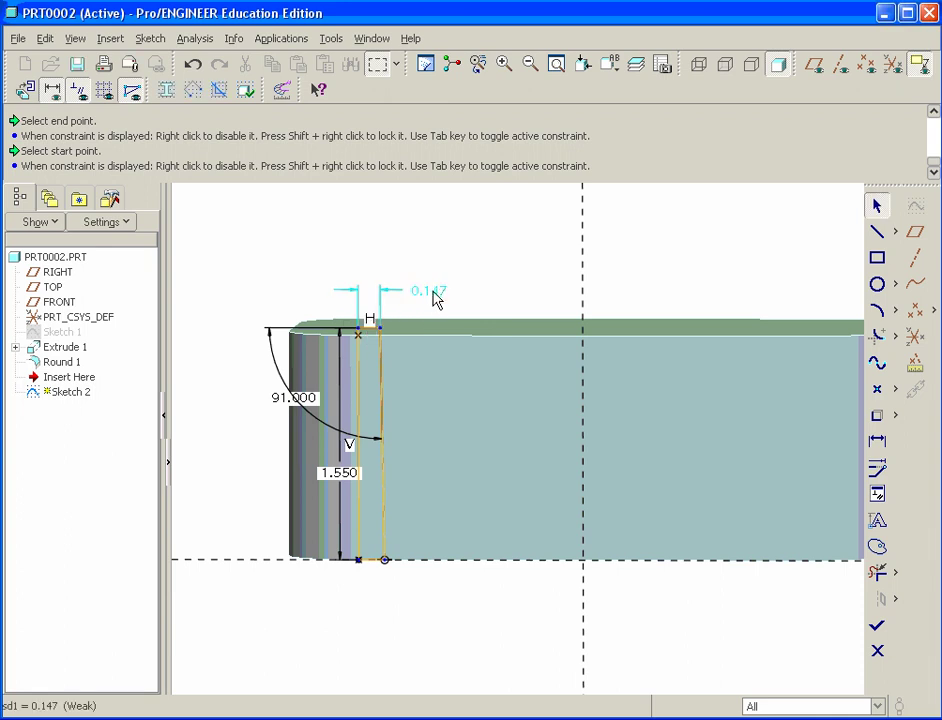
double_click(430, 291)
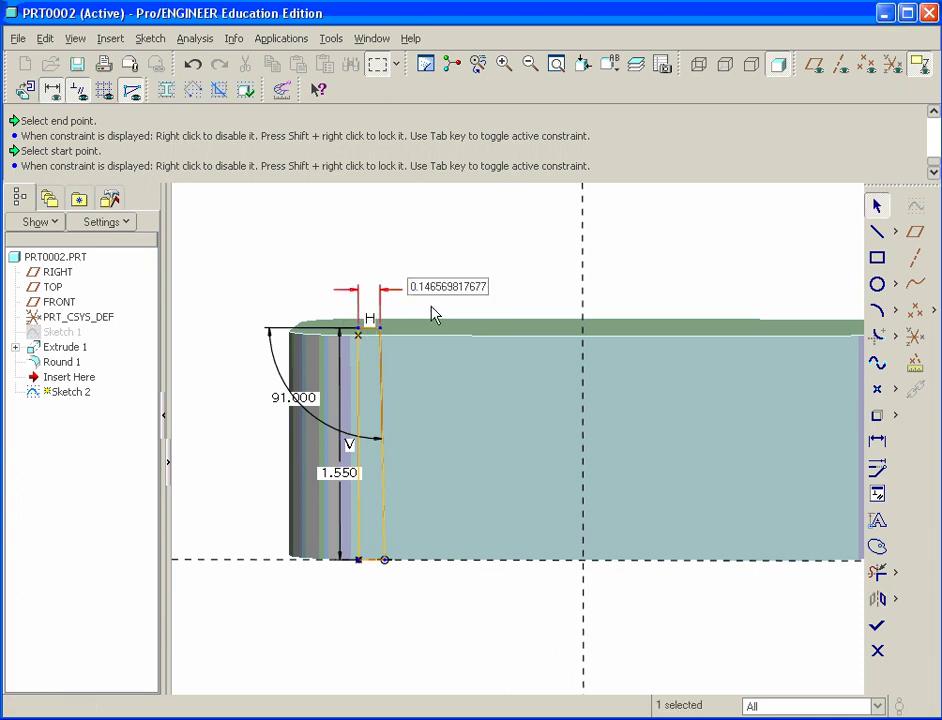
key("Return")
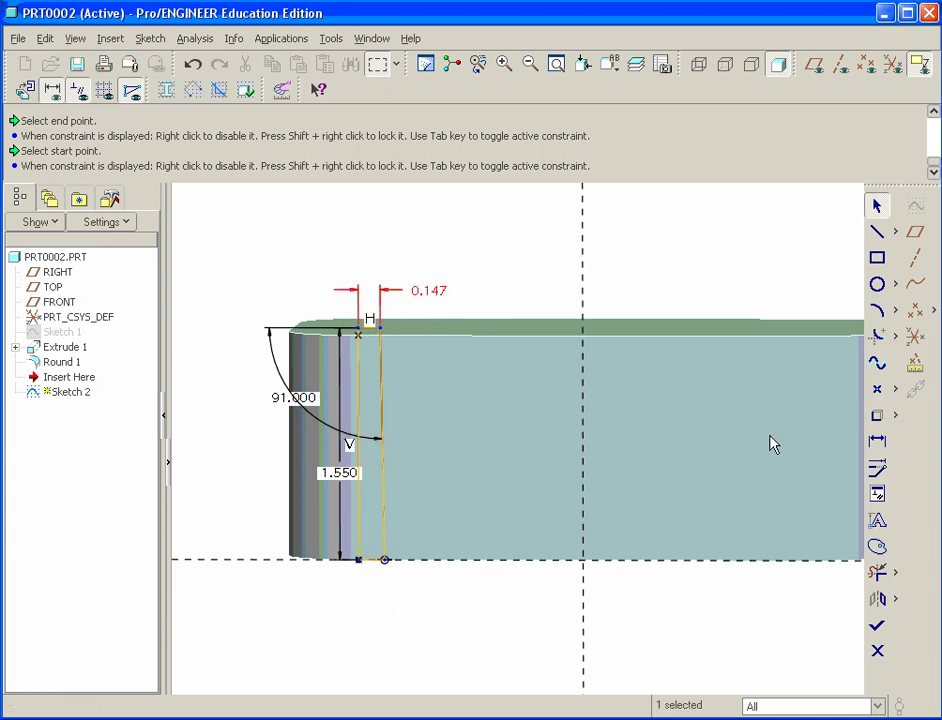
Add a bottom width dimension across the rib base and set it to 0.125
left_click(878, 443)
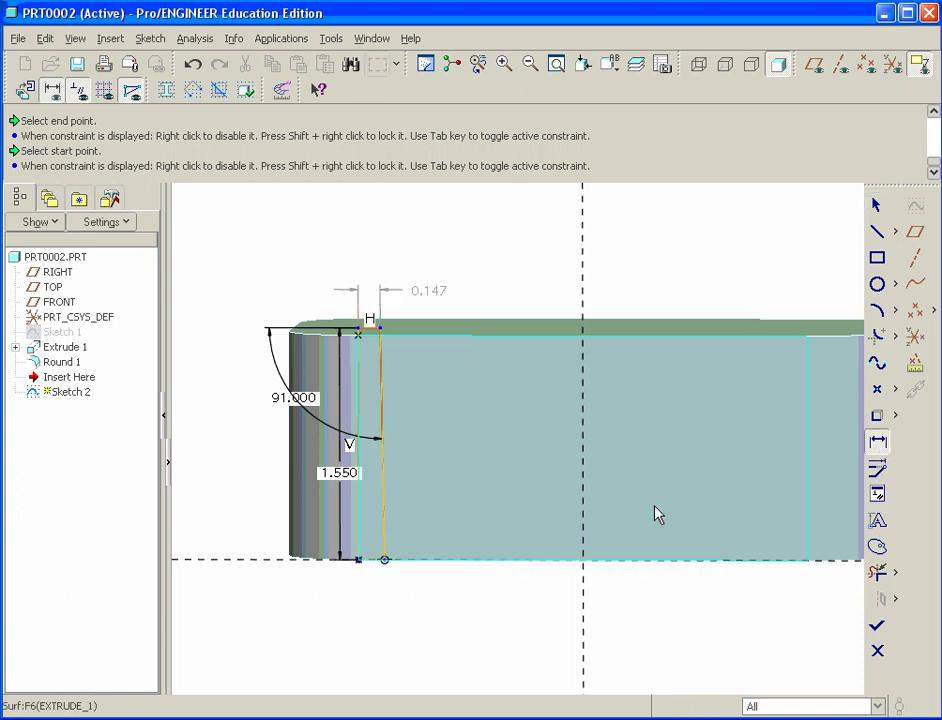
left_click(385, 560)
left_click(359, 560)
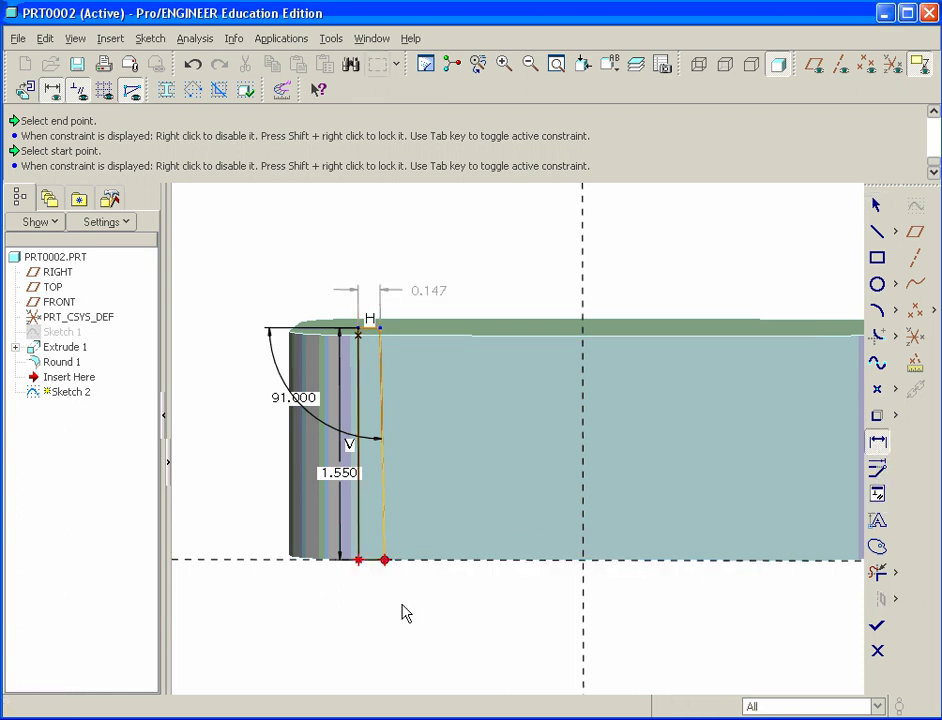
middle_click(401, 603)
middle_click(437, 620)
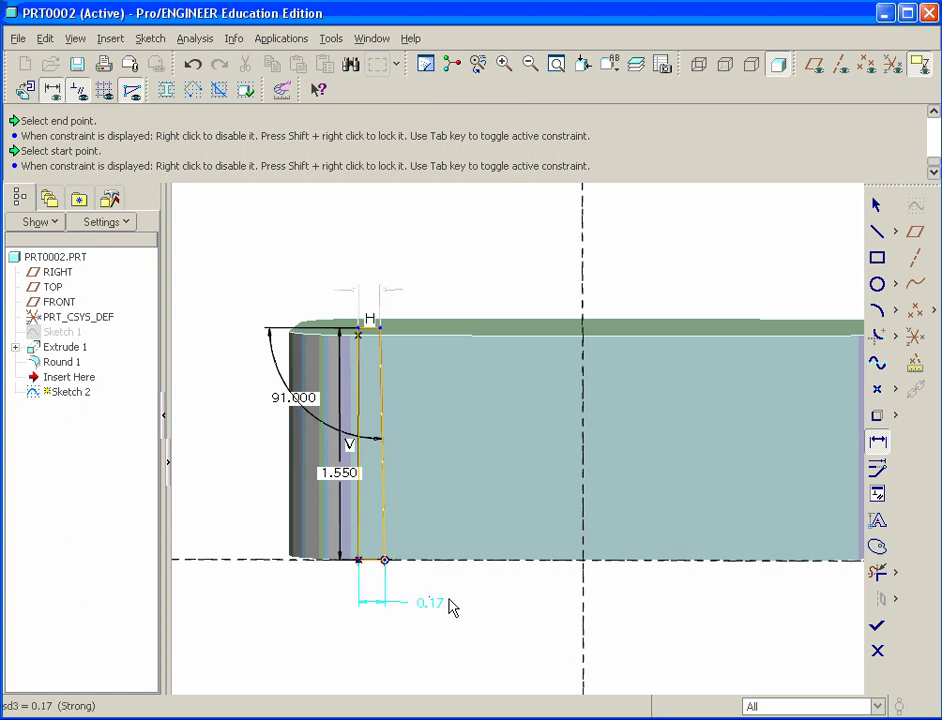
double_click(429, 606)
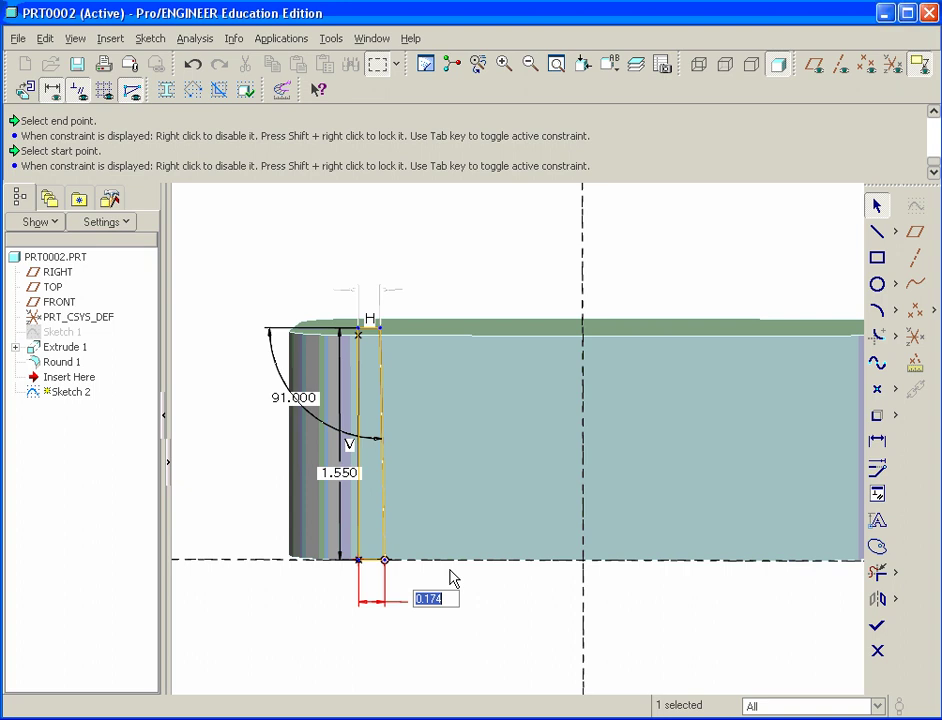
key("BackSpace")
type(".125")
key("Return")
left_click(413, 498)
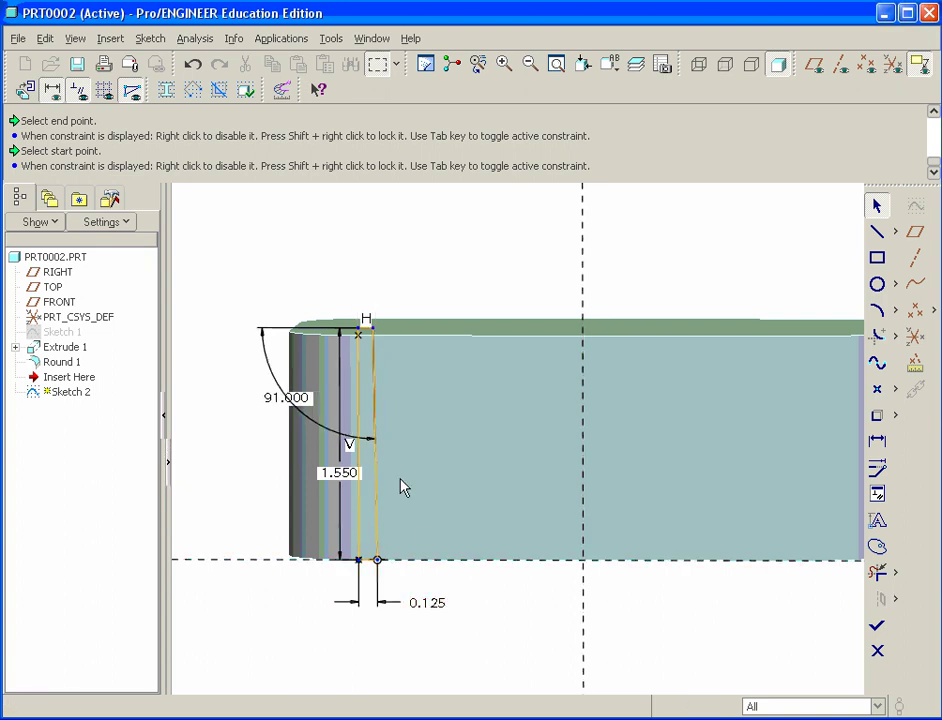
Revolve Sketch 2 360° about its sketch line to form a tapered post at the left end
left_click(877, 625)
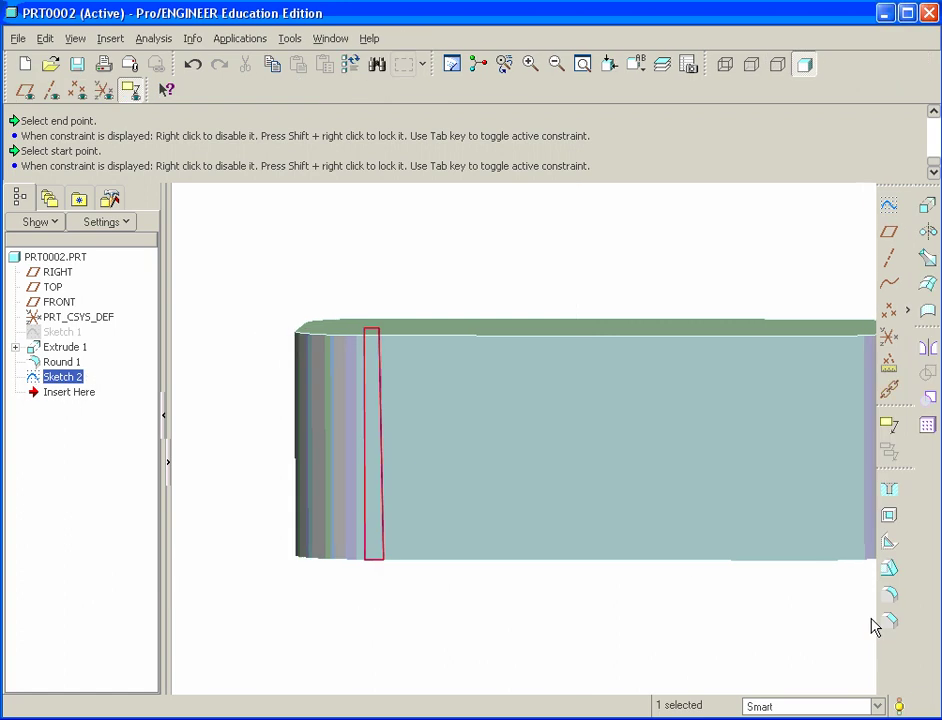
left_click(927, 234)
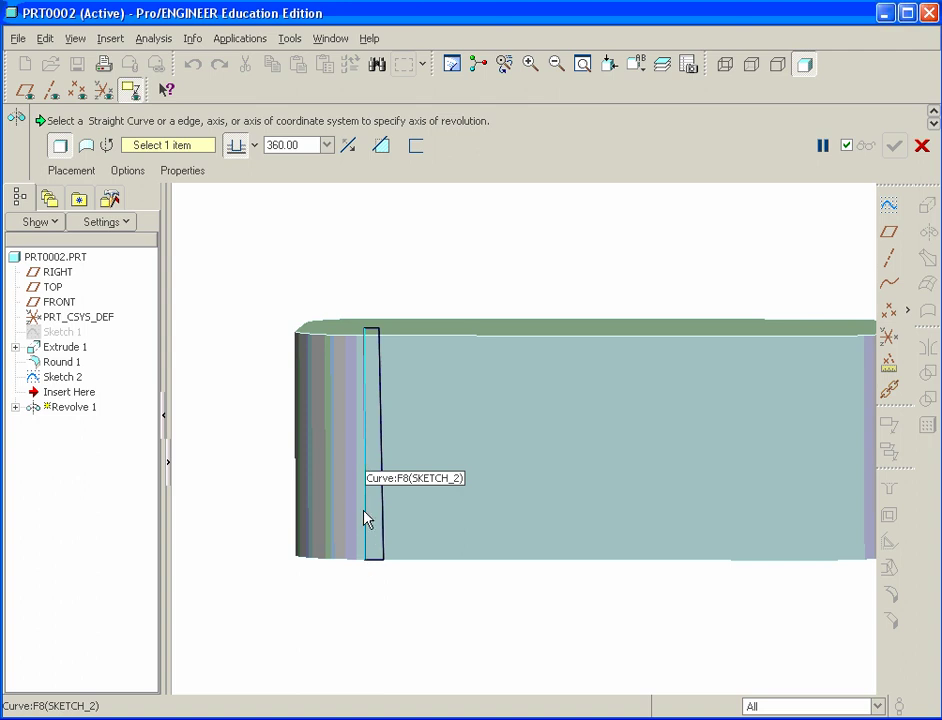
left_click(368, 447)
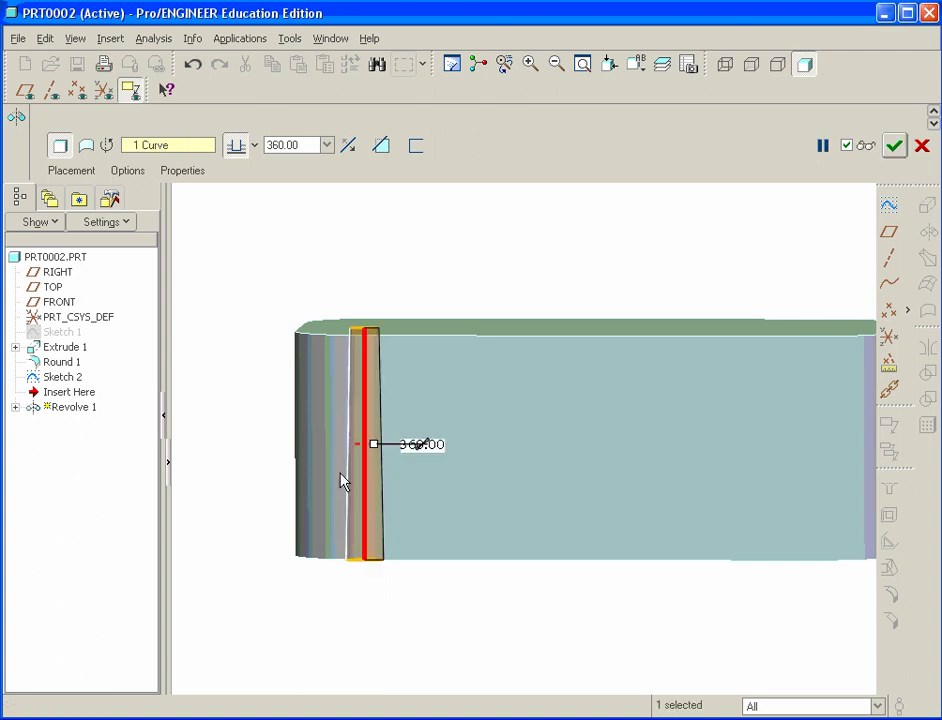
middle_click_drag(343, 479, 296, 494)
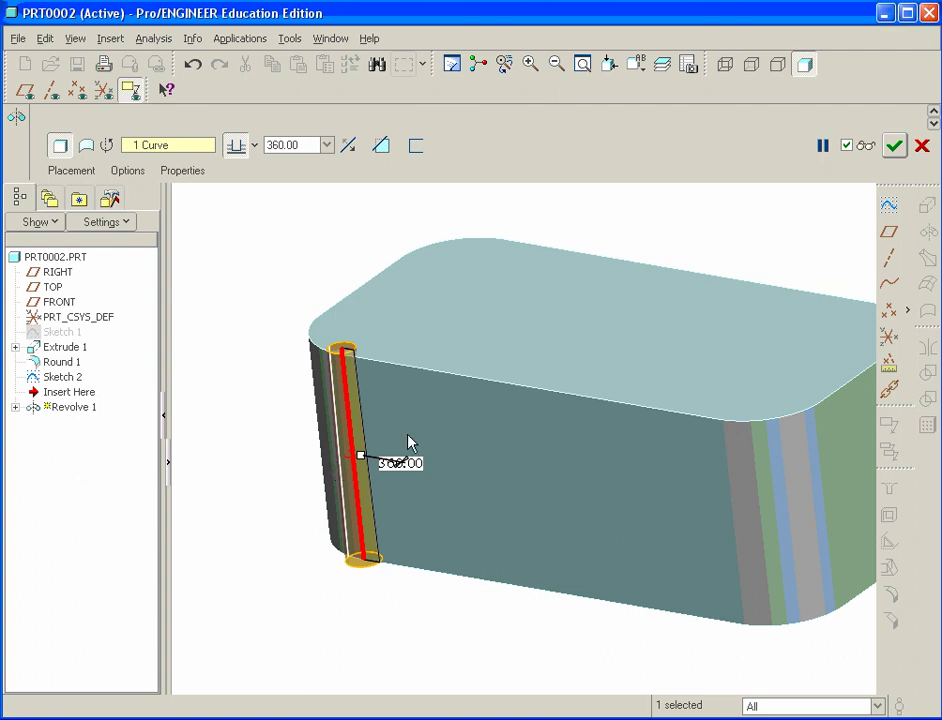
left_click(893, 146)
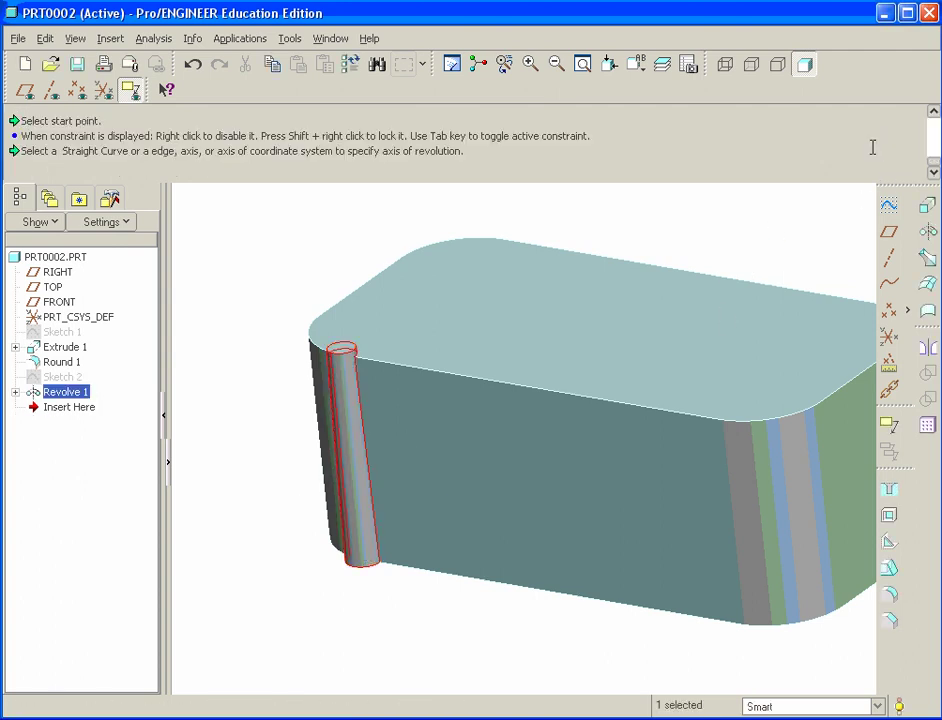
left_click(305, 499)
middle_click_drag(305, 499, 390, 490)
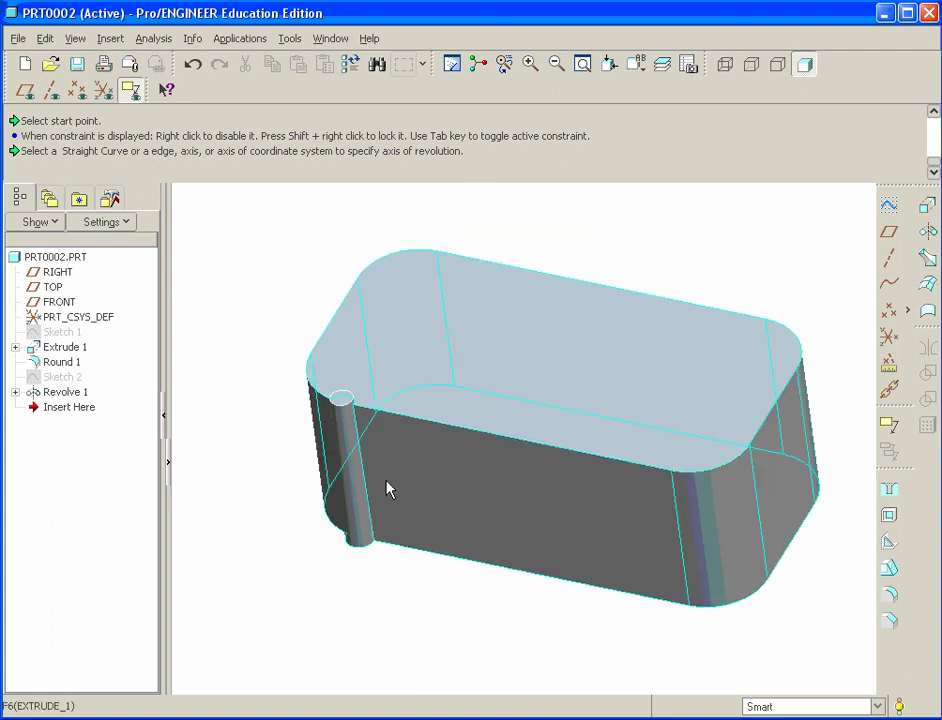
scroll(388, 470, "down", 3)
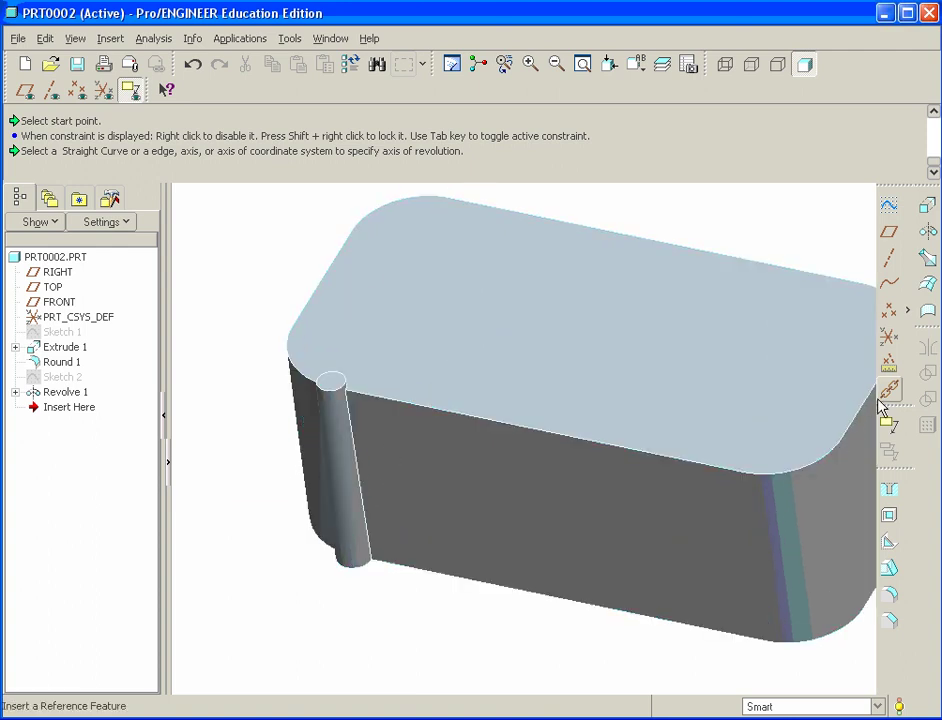
Pattern Revolve 1 by direction along the box's long top edge
left_click(345, 477)
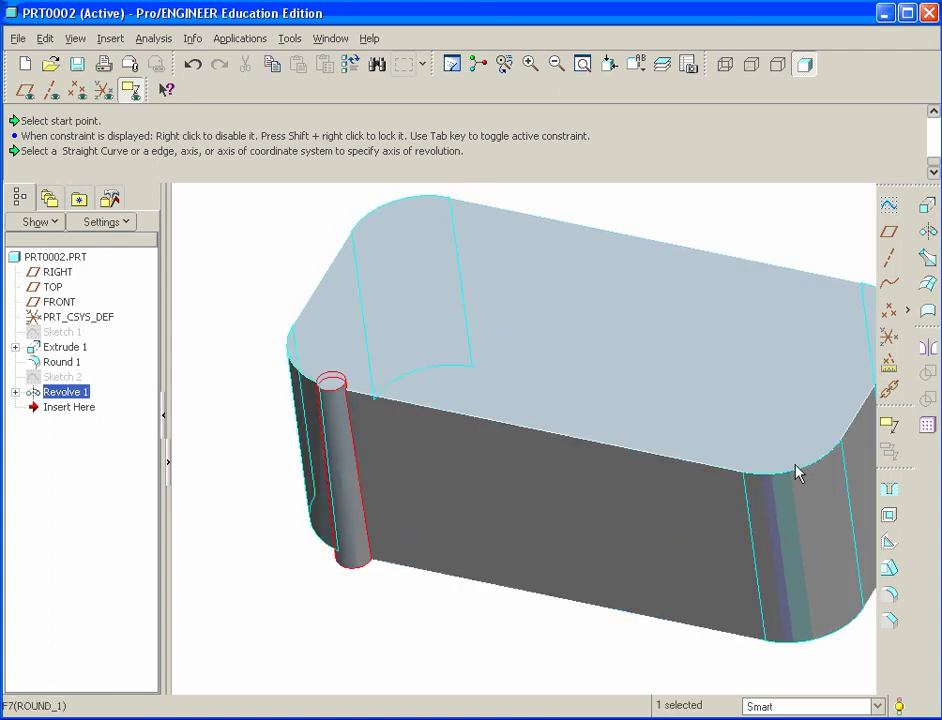
left_click(928, 430)
left_click(117, 147)
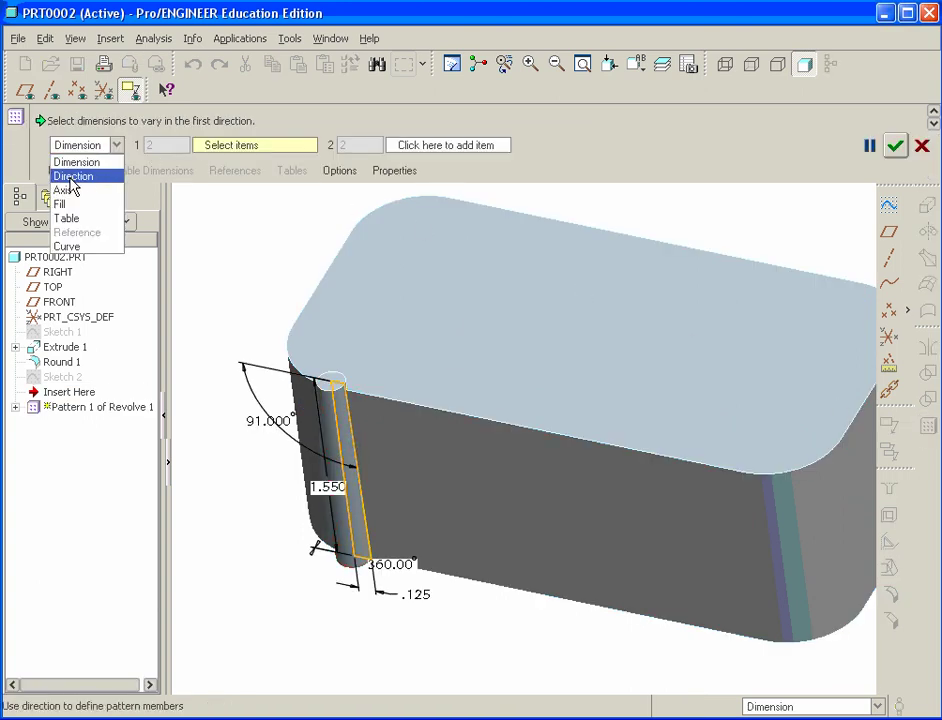
left_click(70, 177)
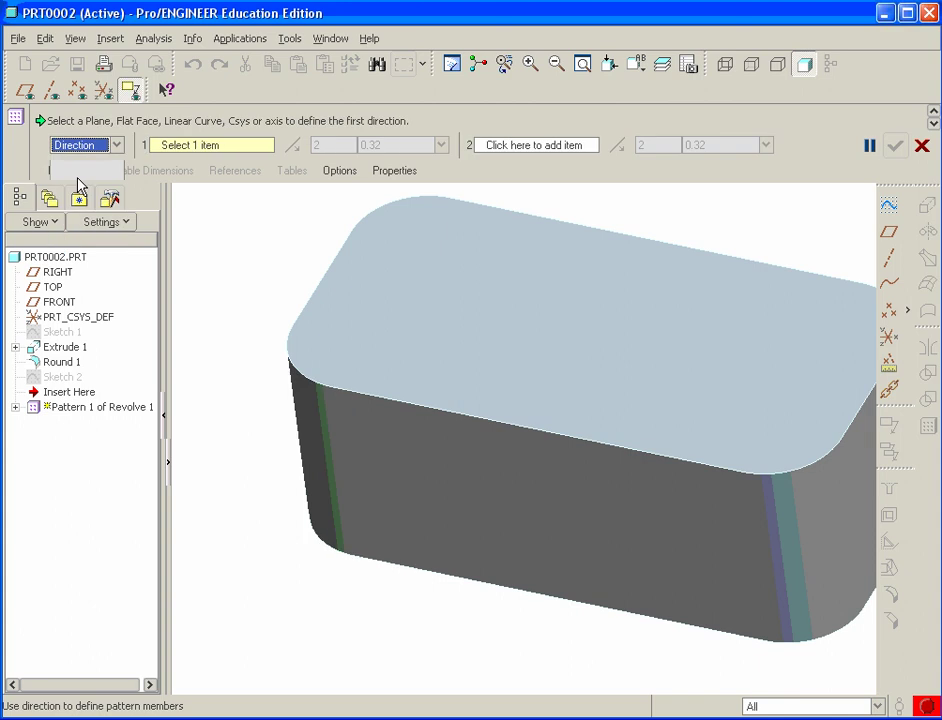
left_click(435, 414)
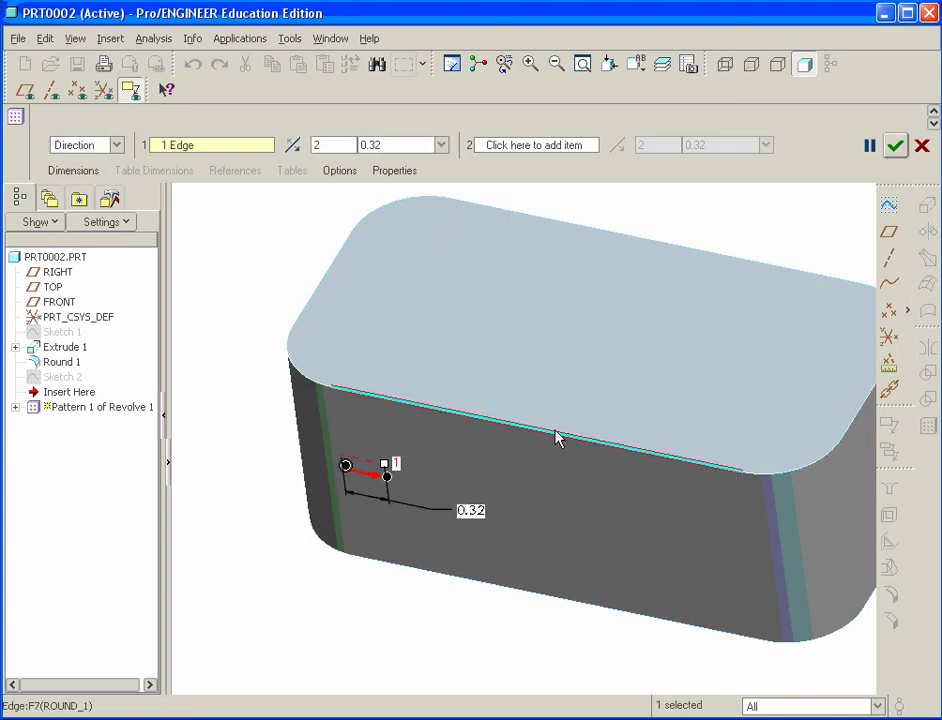
Set the pattern spacing to 0.20 and the member count to 16, and apply it
double_click(471, 510)
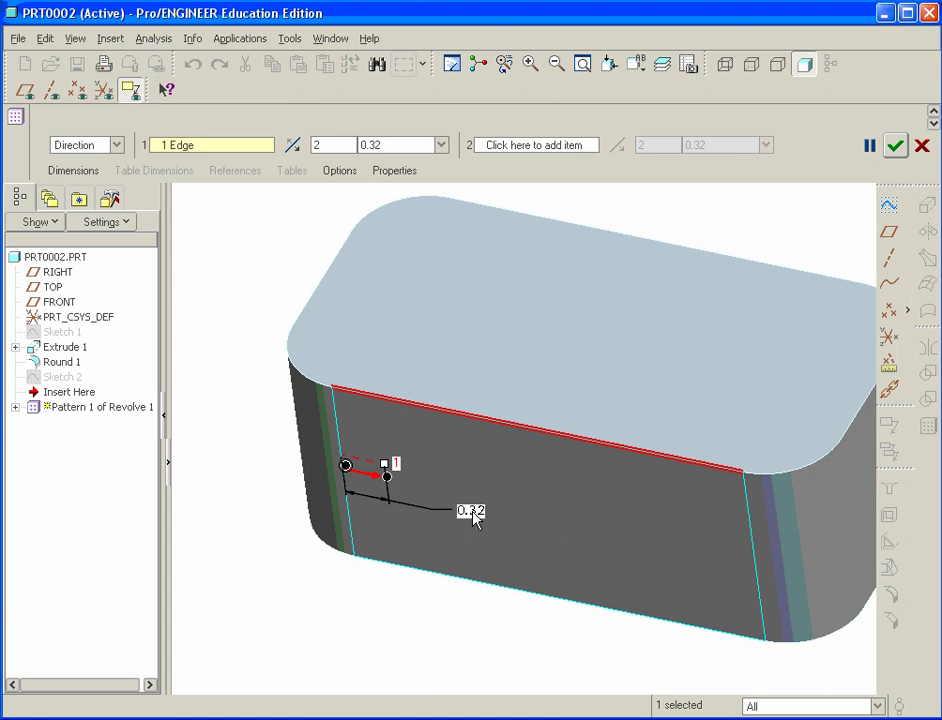
key("BackSpace")
type(".2")
key("Return")
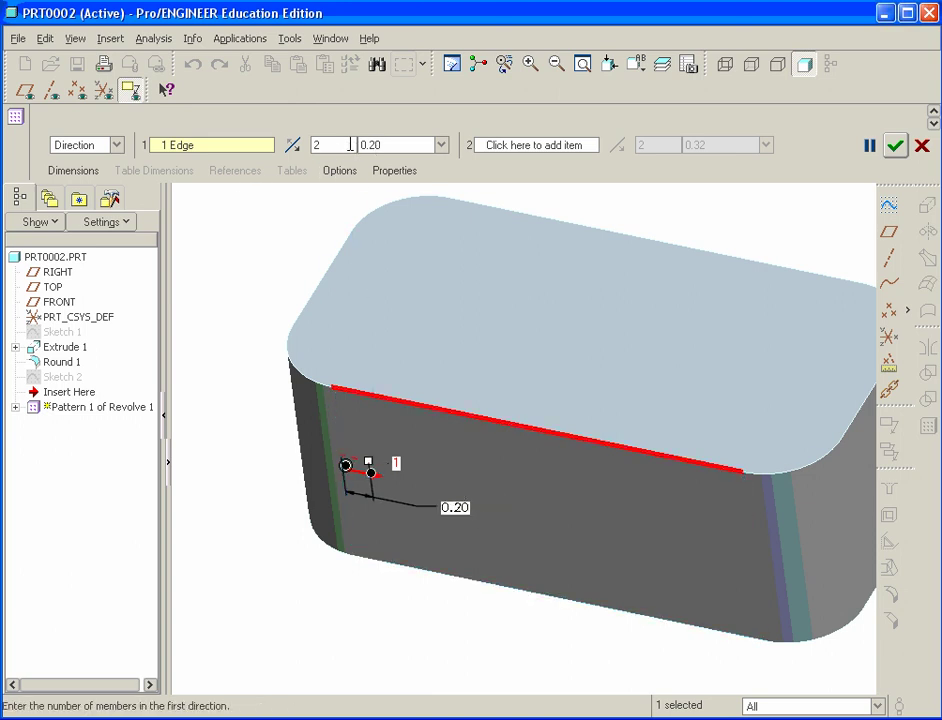
double_click(327, 145)
type("1")
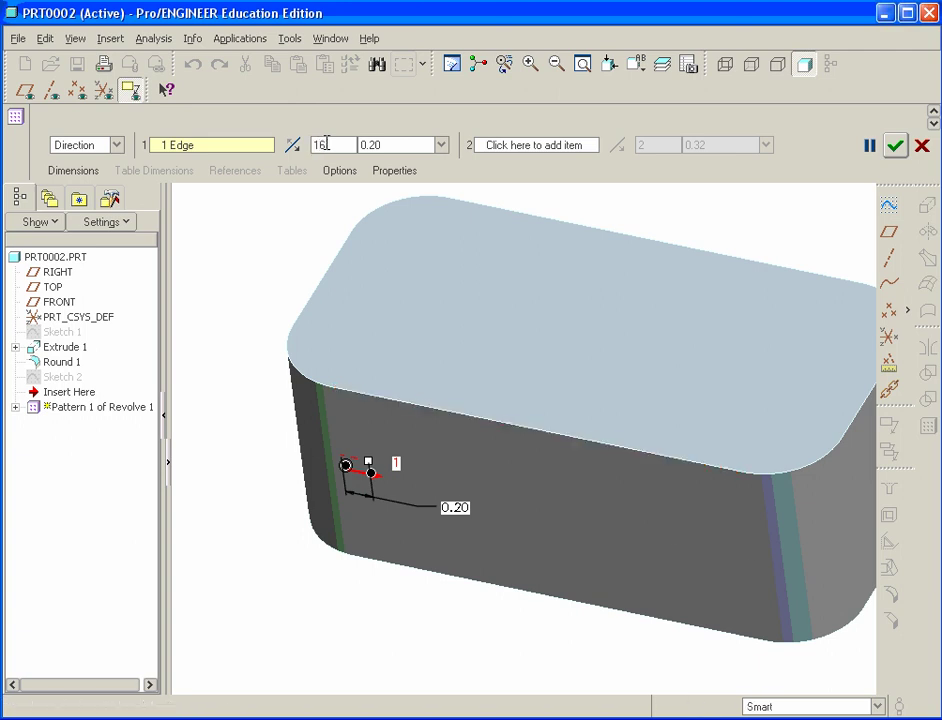
type("6")
key("Return")
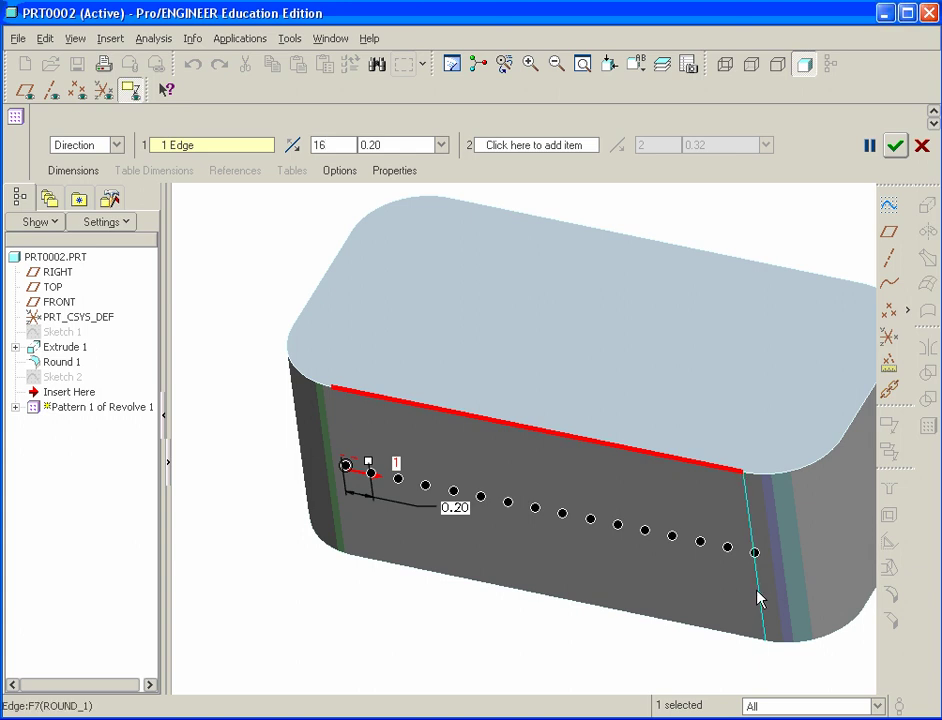
left_click(895, 146)
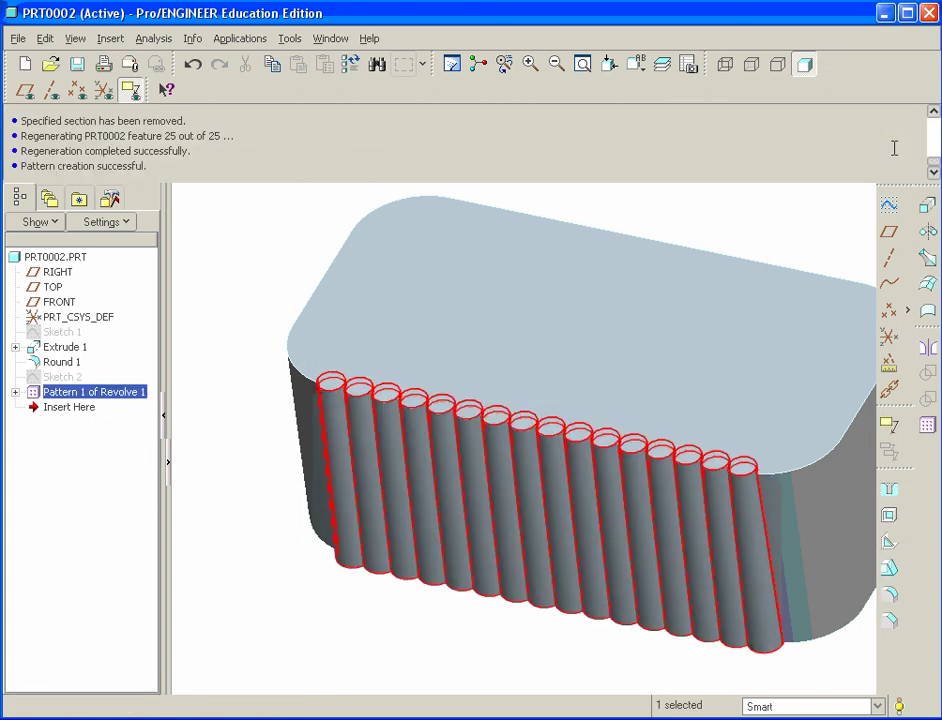
Change the box length dimension from 4.000 to 6.000 and regenerate the part
left_click(259, 265)
mouse_move(307, 330)
middle_mouse_down()
mouse_move(284, 360)
mouse_move(286, 326)
mouse_move(275, 336)
mouse_move(412, 280)
mouse_move(429, 303)
mouse_move(490, 330)
middle_mouse_up()
left_click(517, 328)
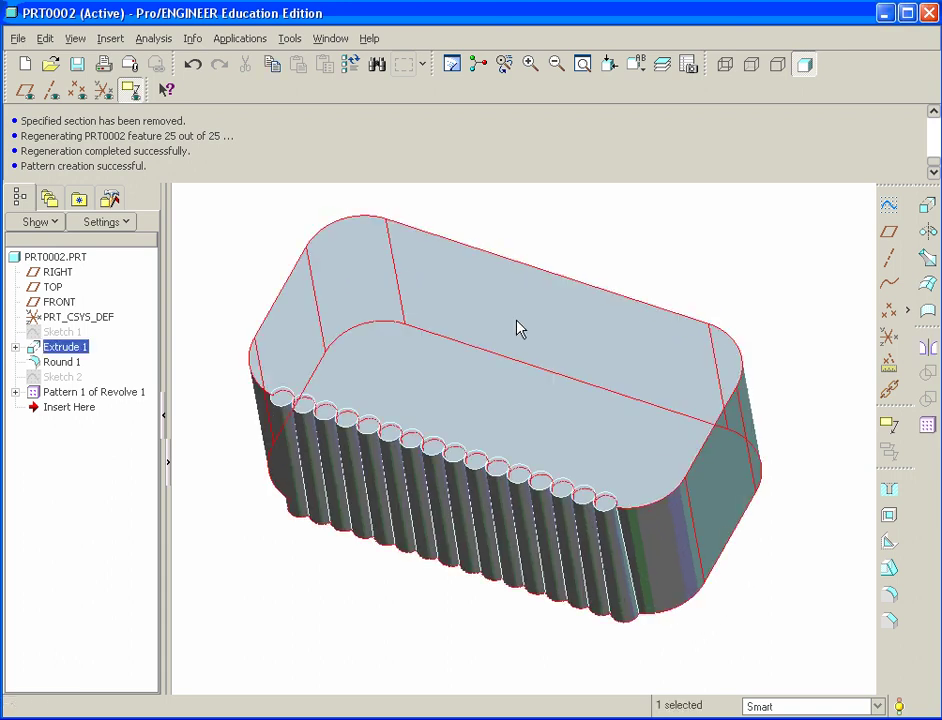
double_click(540, 332)
double_click(603, 320)
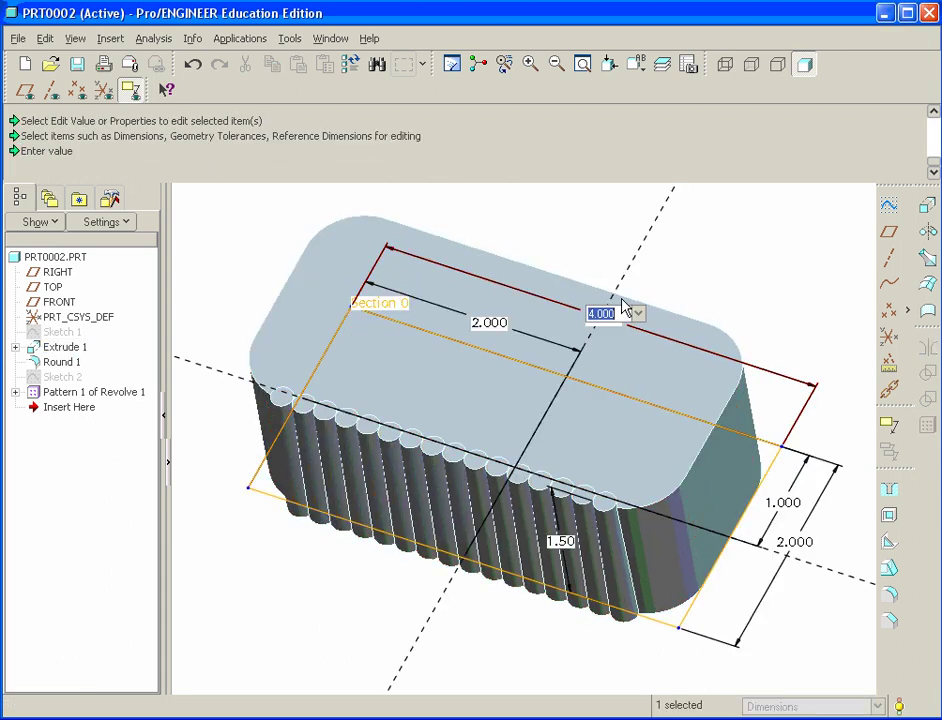
type("6")
key("Return")
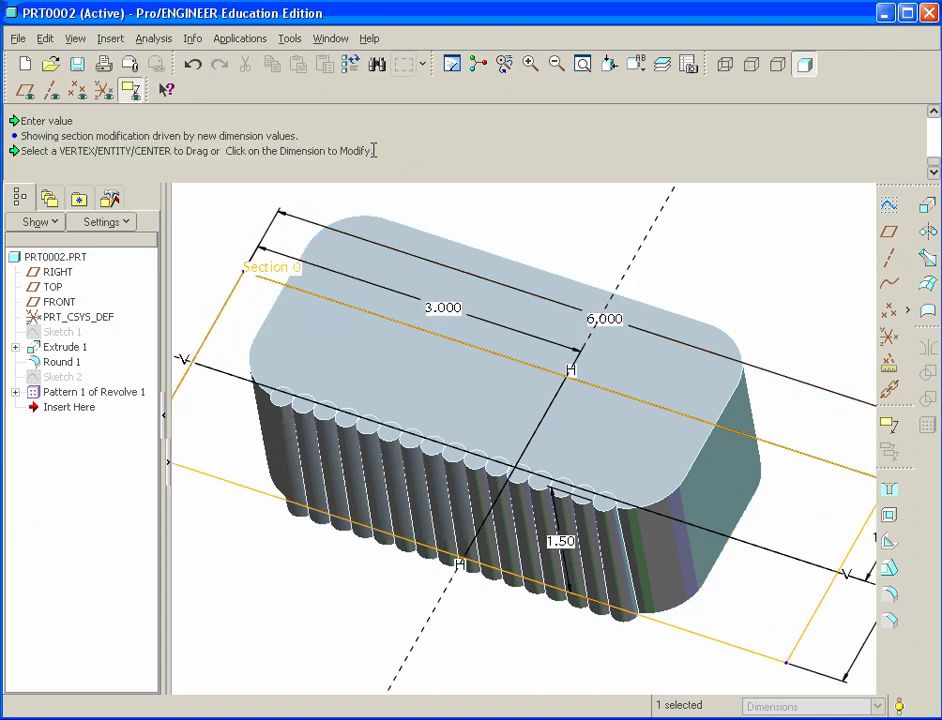
left_click(351, 64)
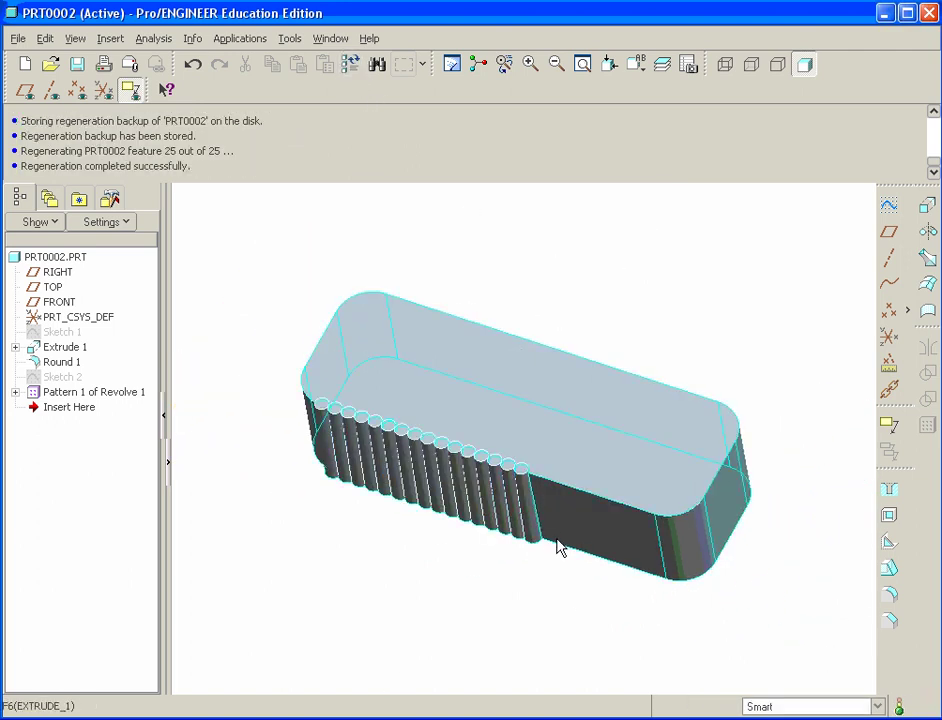
Set the box length back to 4 and regenerate, then inspect the shortened part
double_click(492, 394)
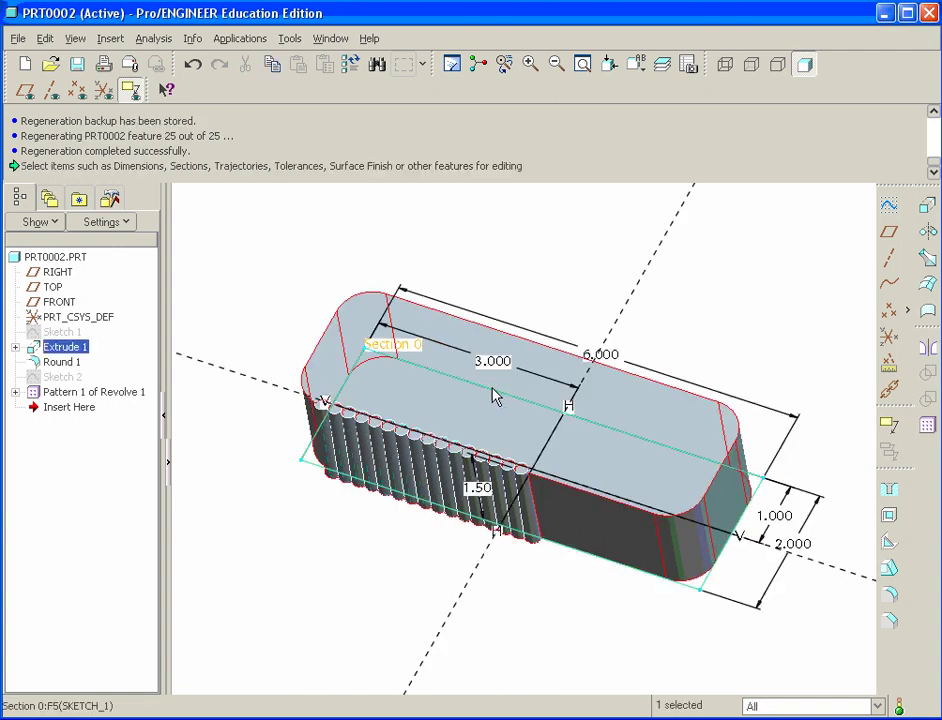
double_click(599, 352)
type("4")
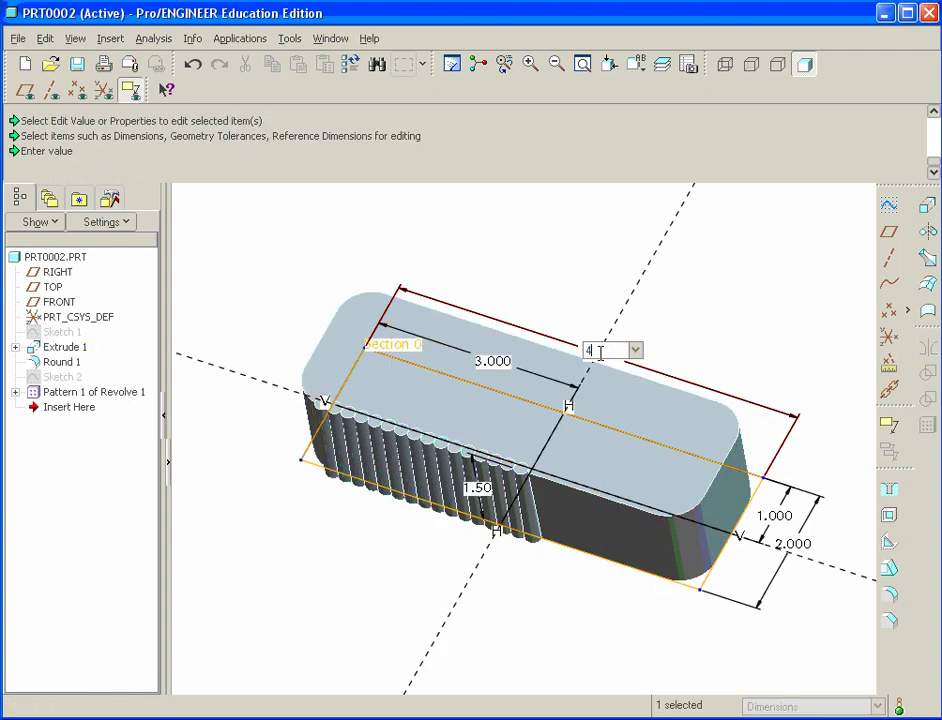
key("Return")
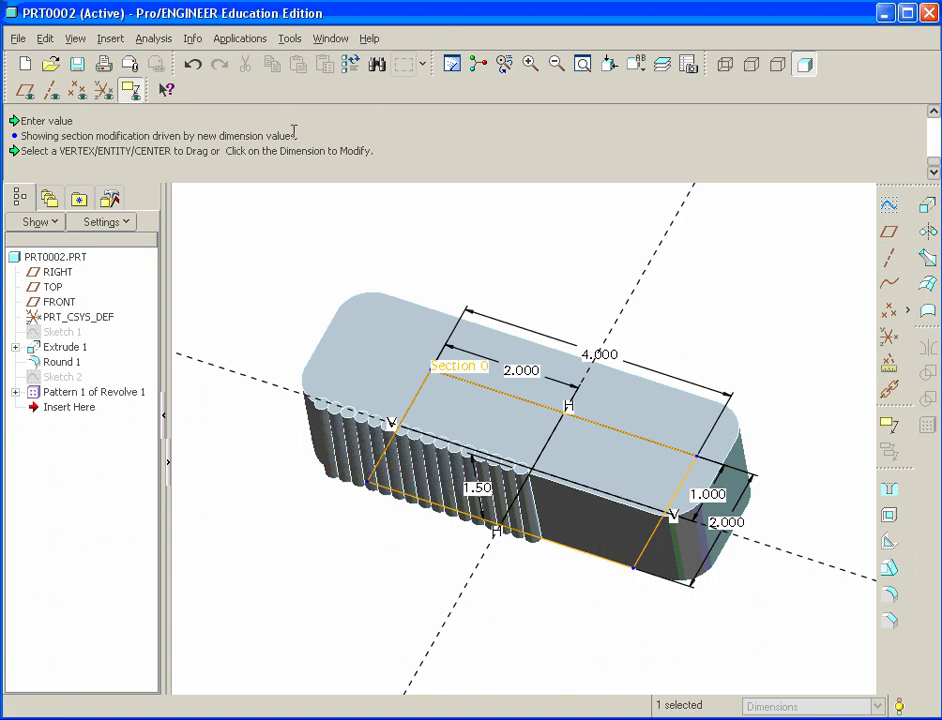
left_click(350, 66)
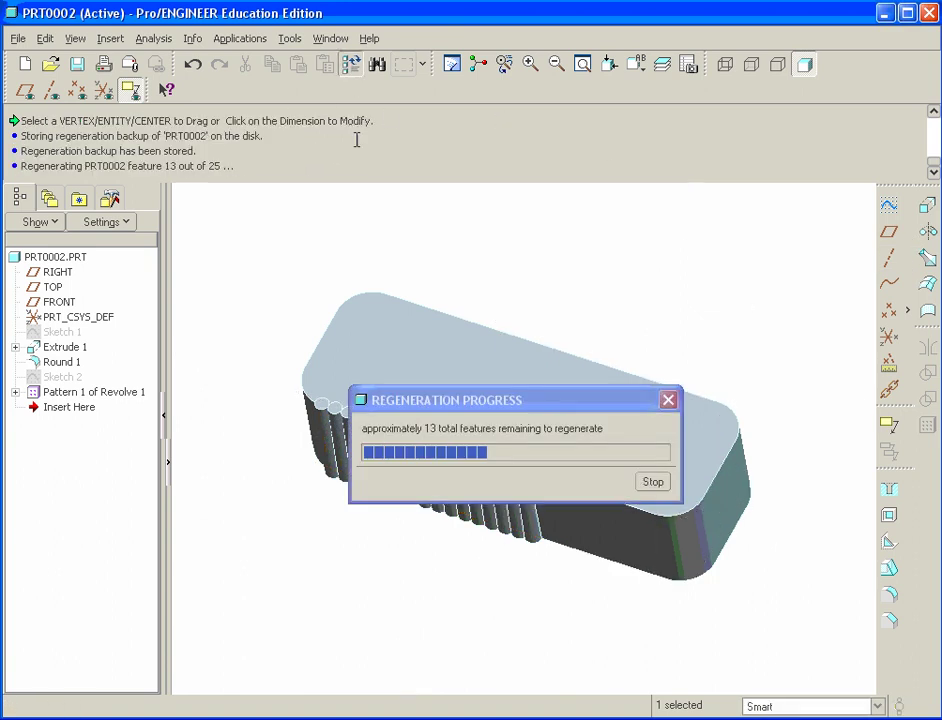
mouse_move(357, 361)
middle_mouse_down()
mouse_move(340, 338)
mouse_move(374, 435)
mouse_move(380, 496)
mouse_move(425, 467)
mouse_move(418, 456)
mouse_move(583, 444)
mouse_move(566, 428)
middle_mouse_up()
scroll(420, 452, "down", 3)
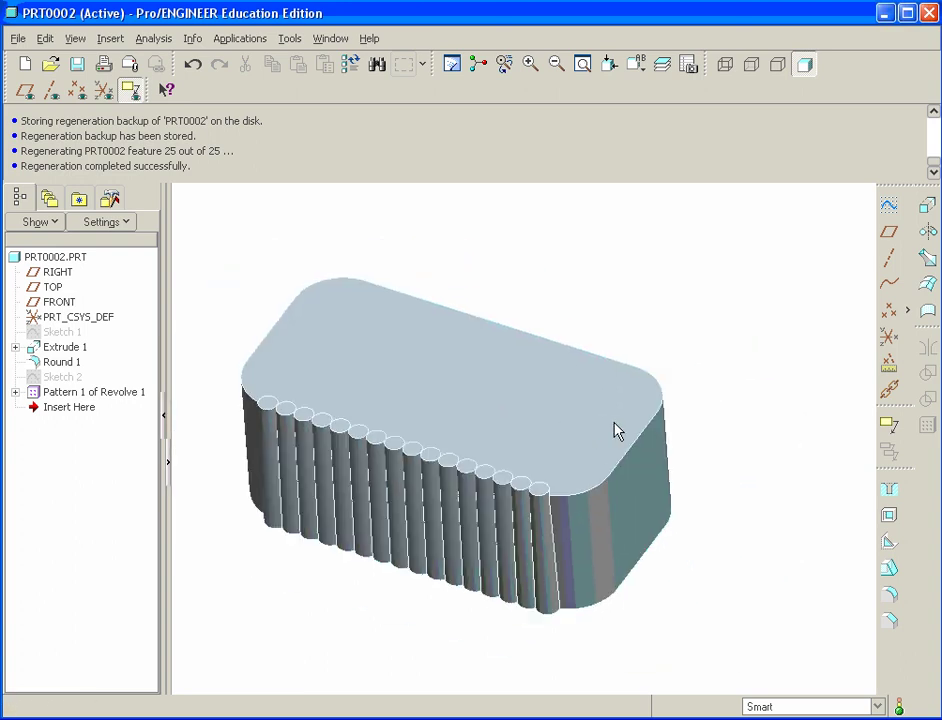
scroll(598, 411, "up", 2)
scroll(544, 350, "down", 1)
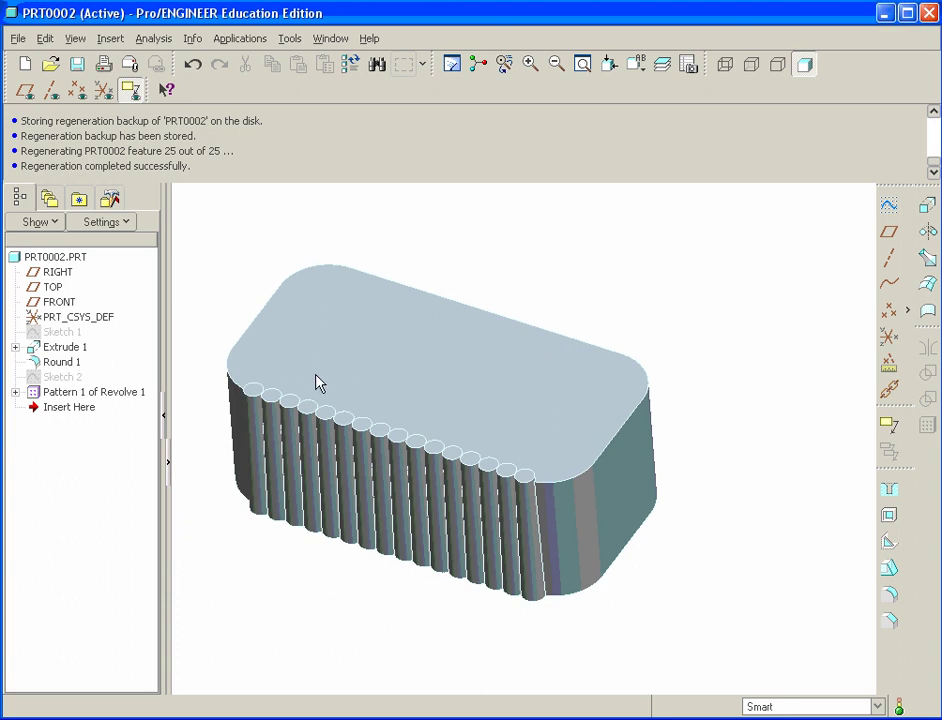
middle_click_drag(318, 383, 303, 393)
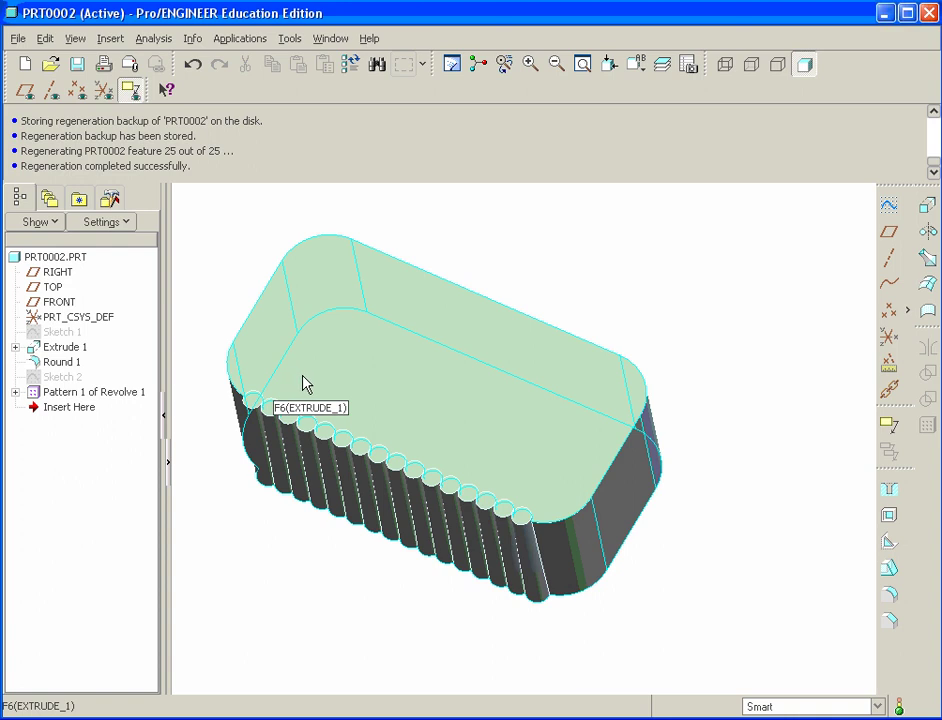
Start Sketch 3 on the box's top face, viewing down on the row of posts
left_click(887, 208)
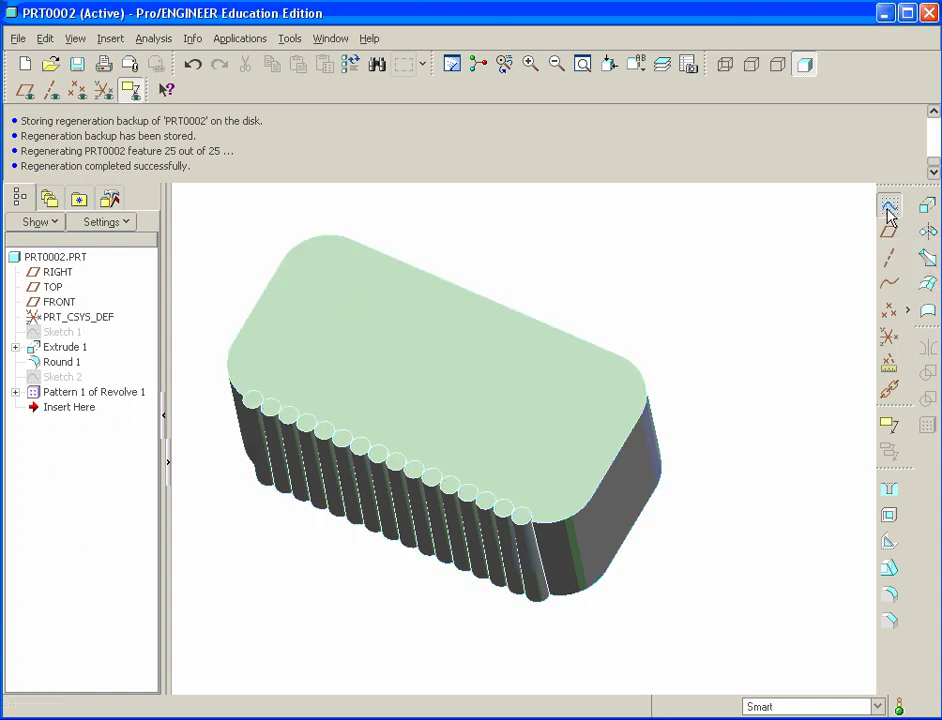
left_click(362, 358)
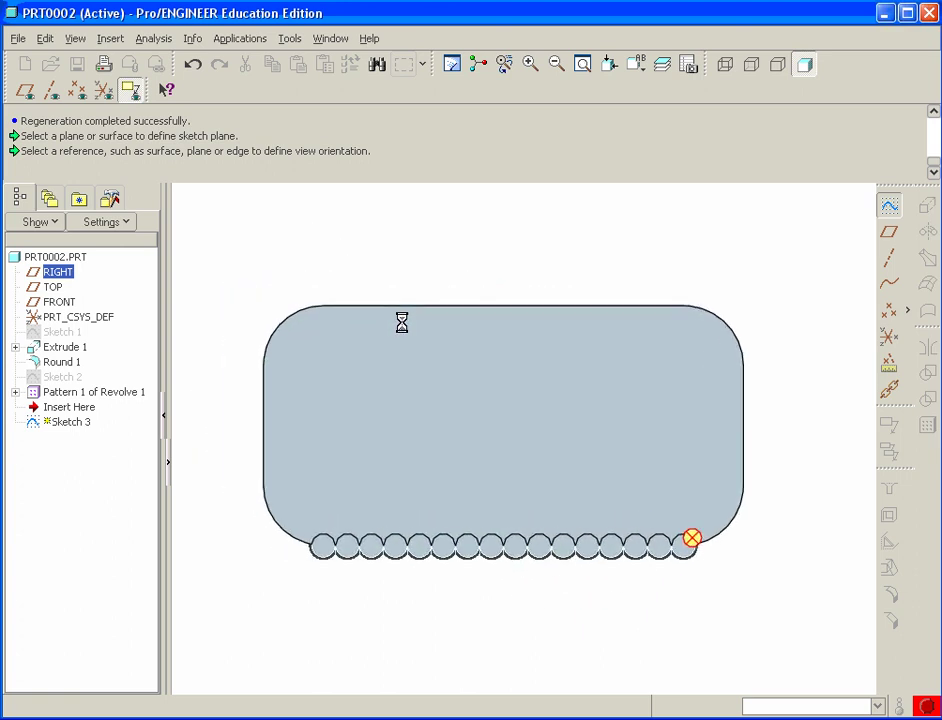
scroll(312, 565, "down", 5)
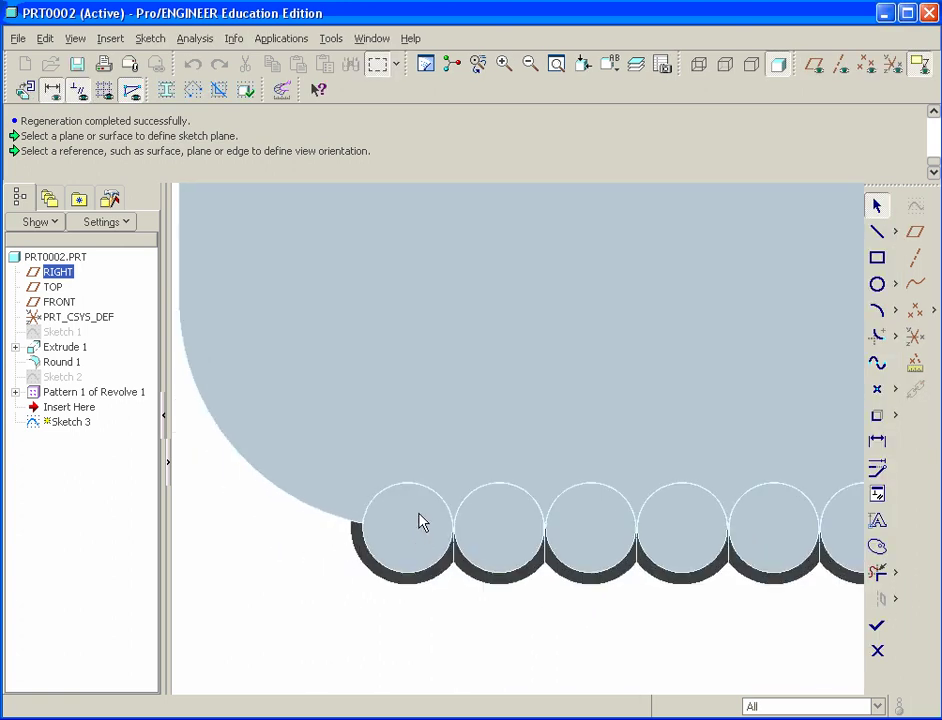
scroll(420, 521, "down", 5)
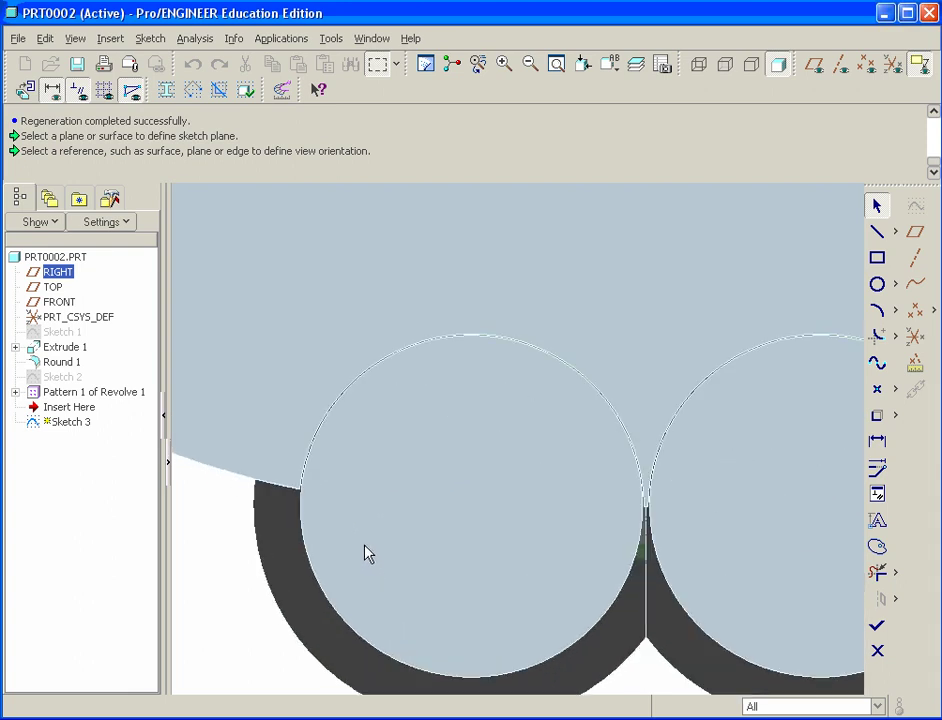
scroll(362, 545, "down", 1)
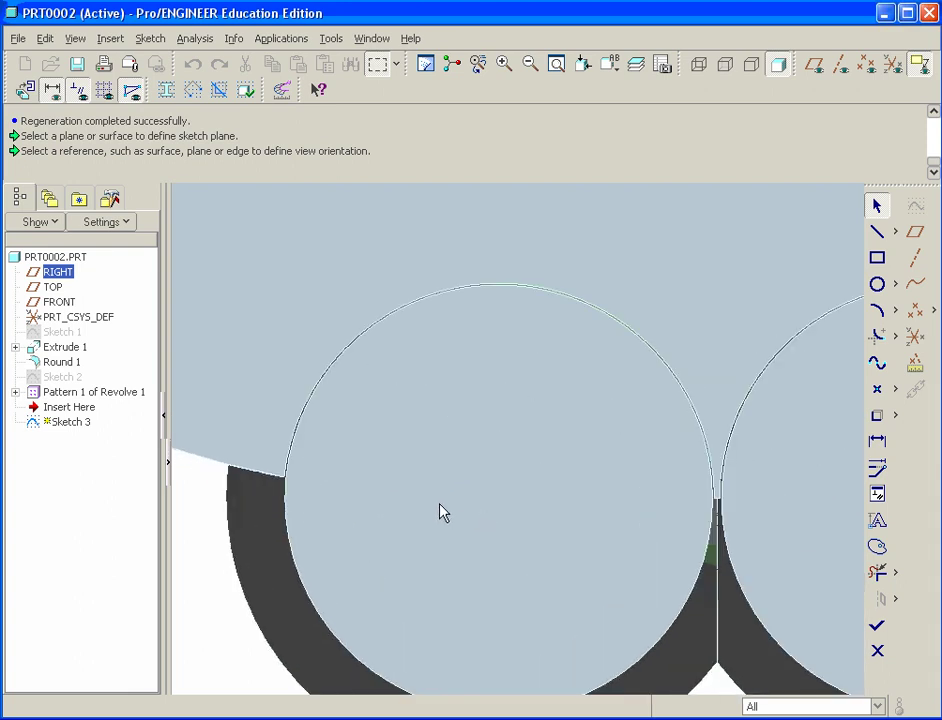
Bring up the sketch References dialog for Sketch 3
left_click(153, 40)
left_click(160, 101)
scroll(294, 509, "down", 4)
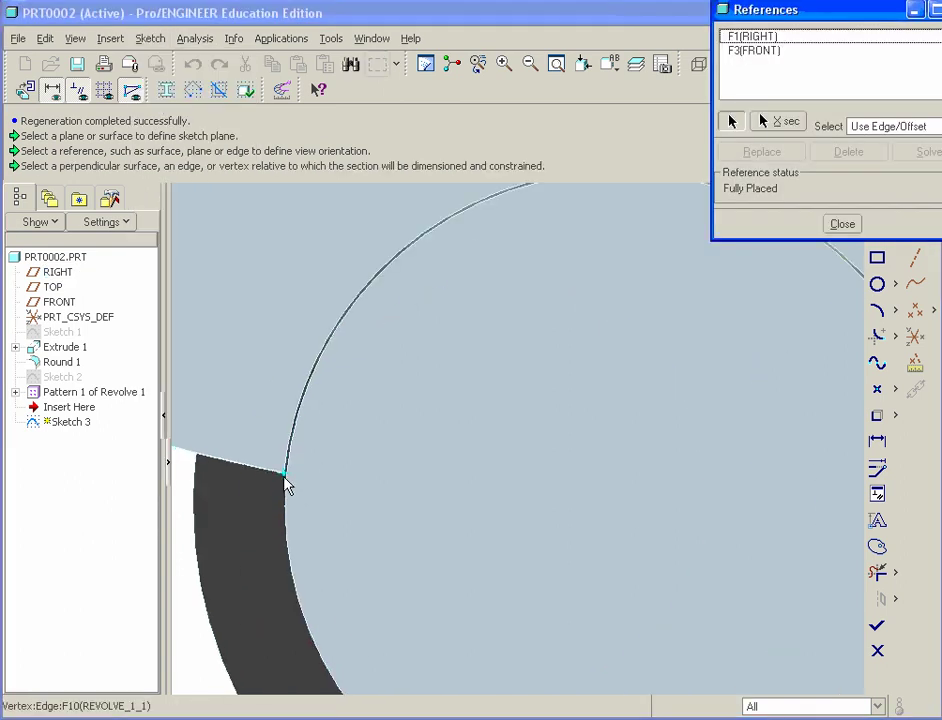
scroll(281, 478, "down", 3)
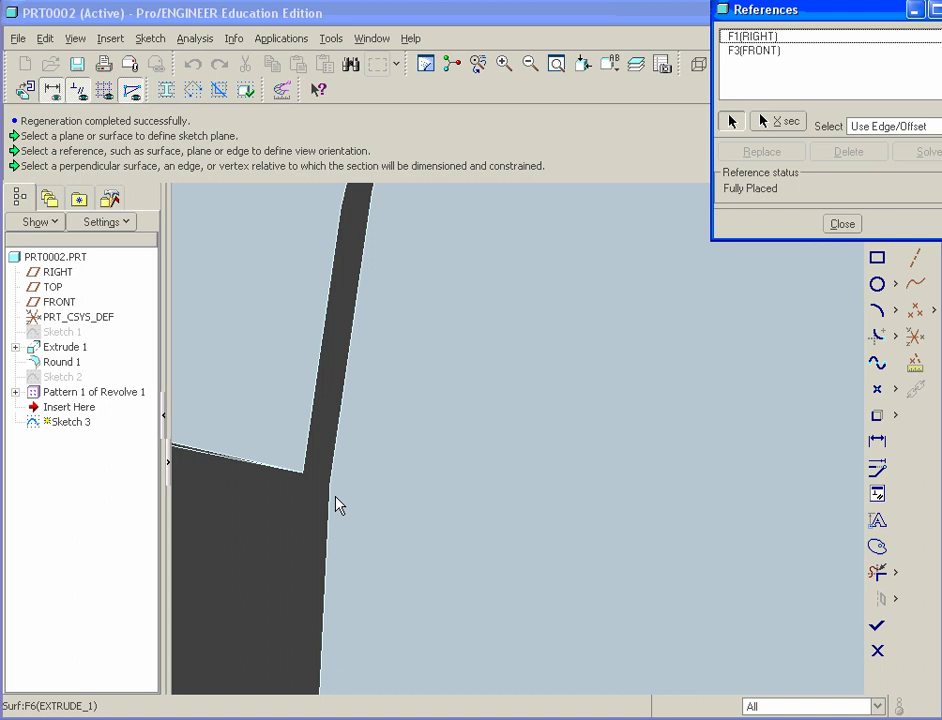
Review the edge and shading model display settings, closing without changes
left_click(76, 40)
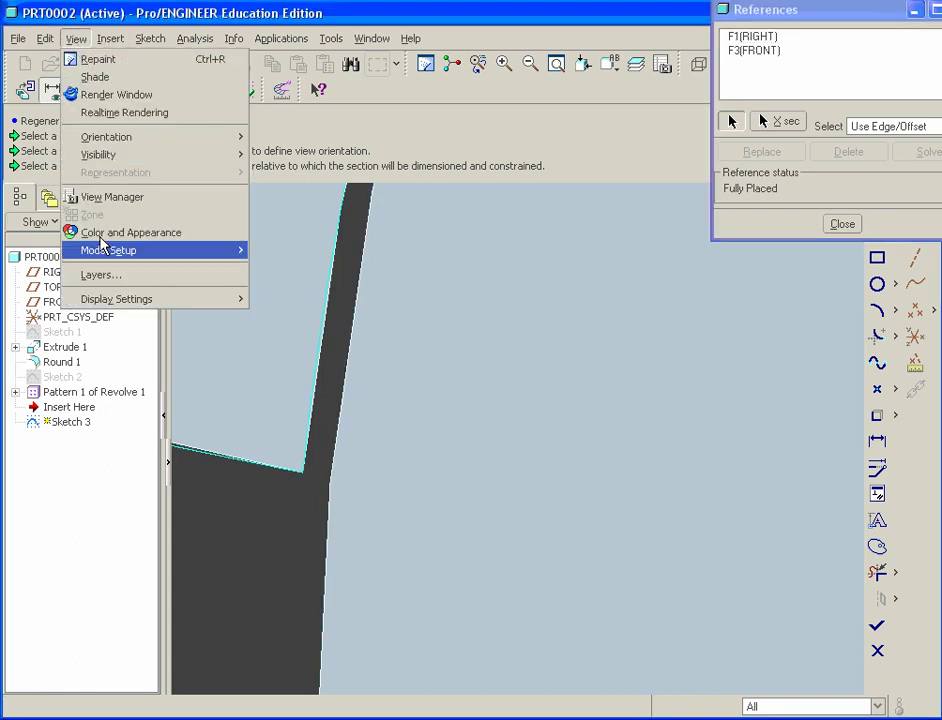
mouse_move(141, 300)
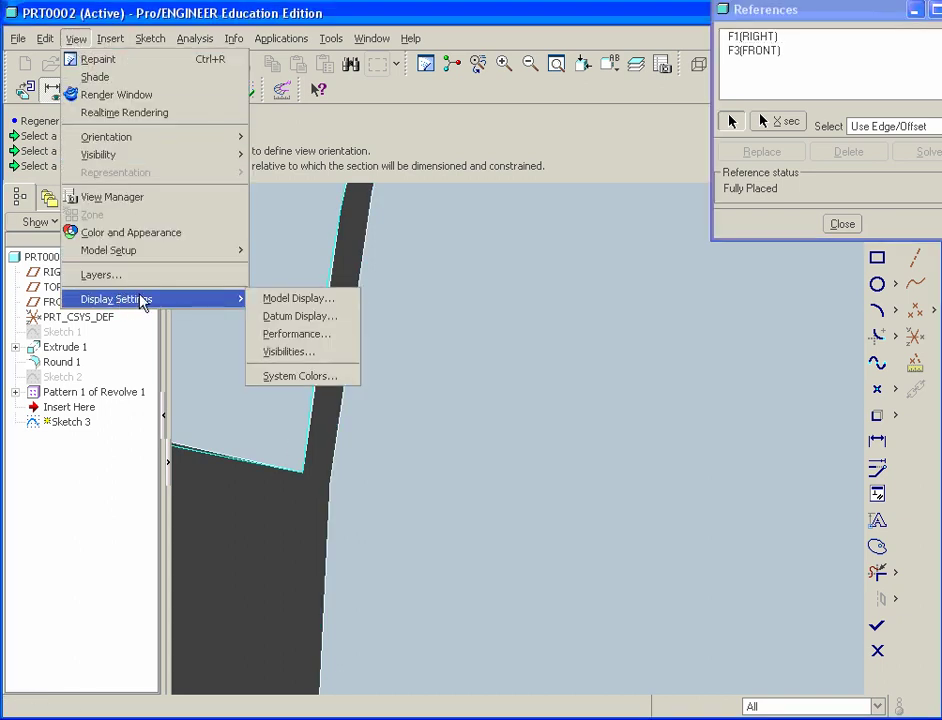
left_click(281, 299)
left_click_drag(805, 20, 468, 99)
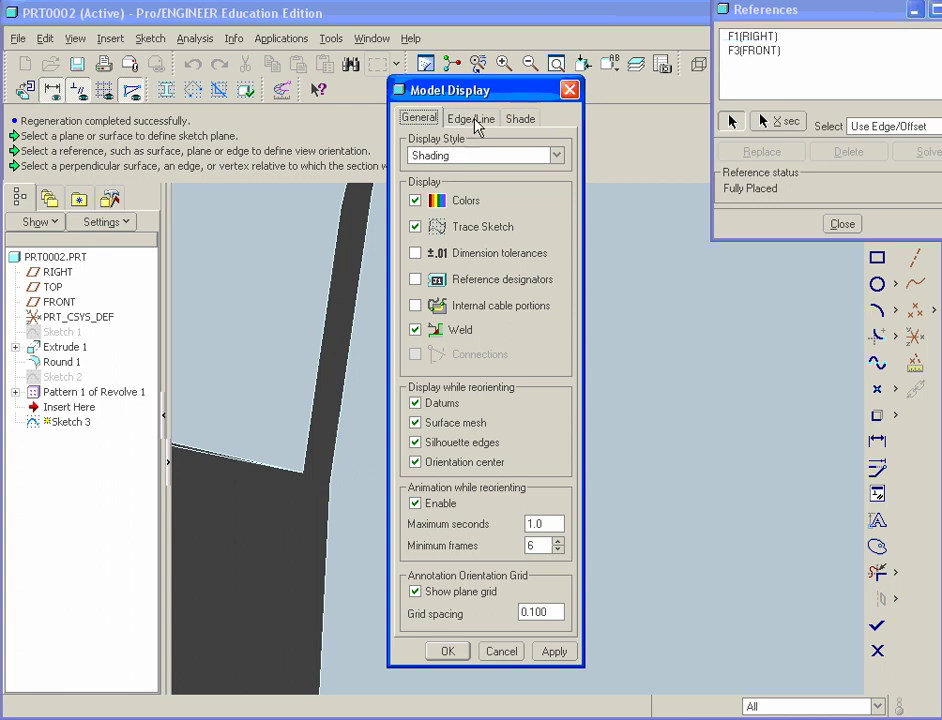
left_click(472, 119)
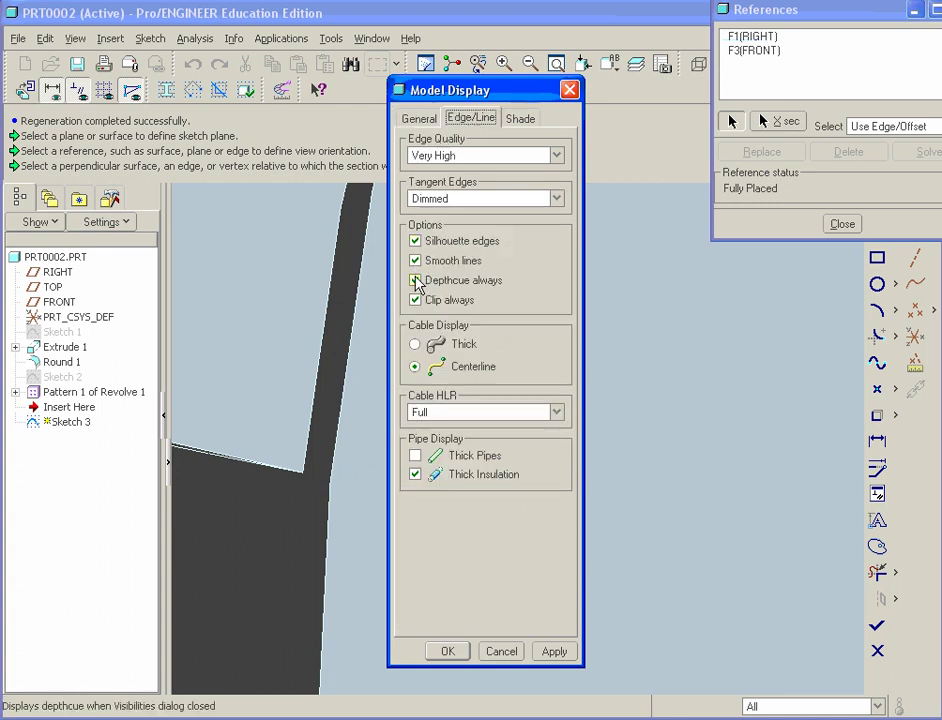
left_click(519, 119)
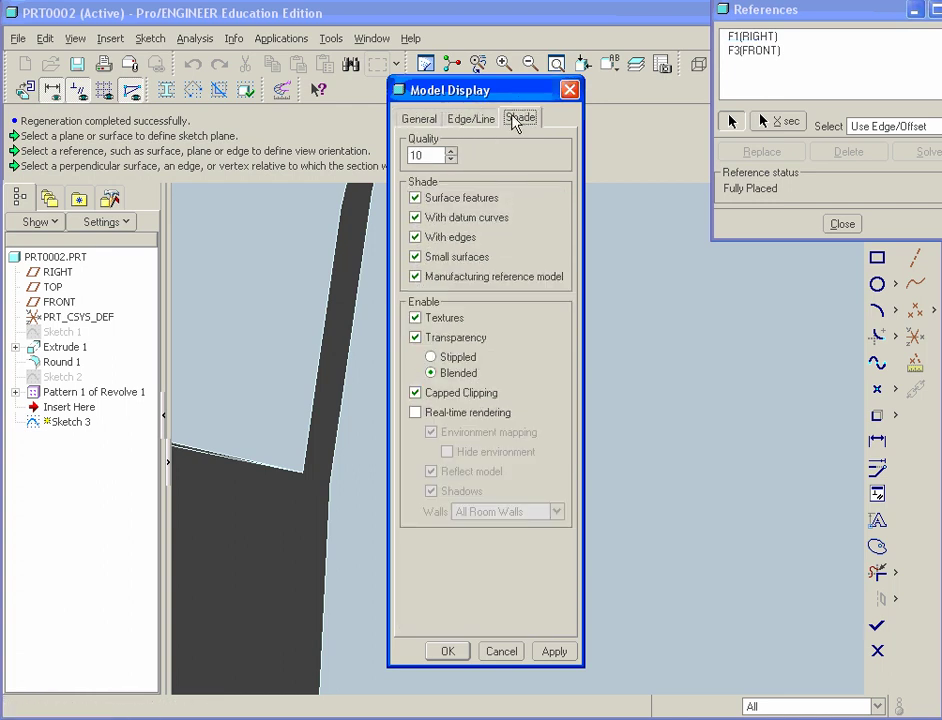
left_click(450, 652)
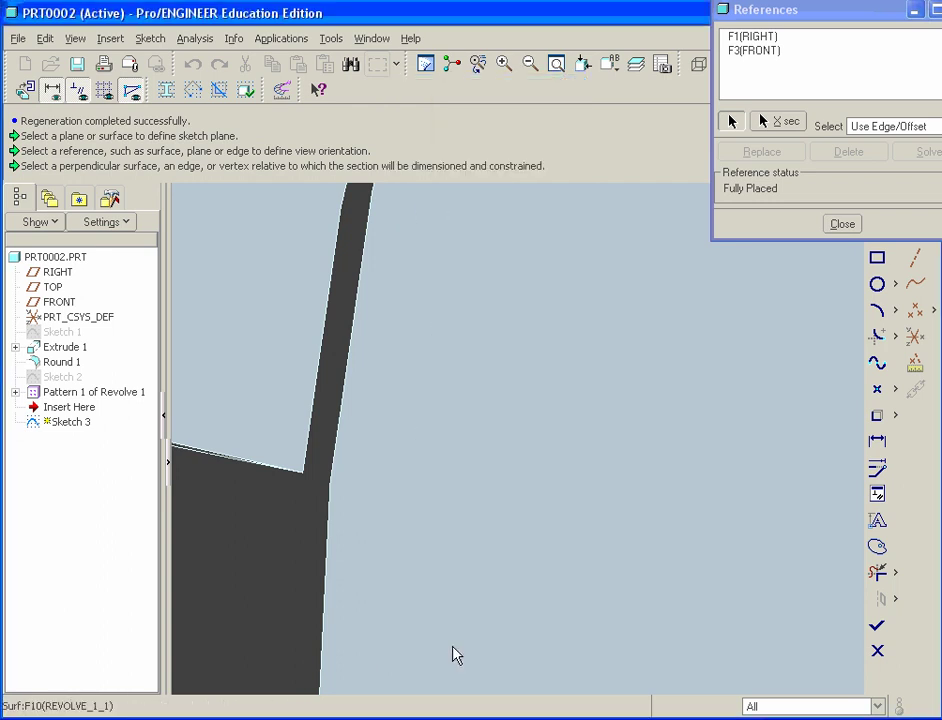
Reference the first rib arc's end points at the box and at the next-rib cusp
left_click(302, 472)
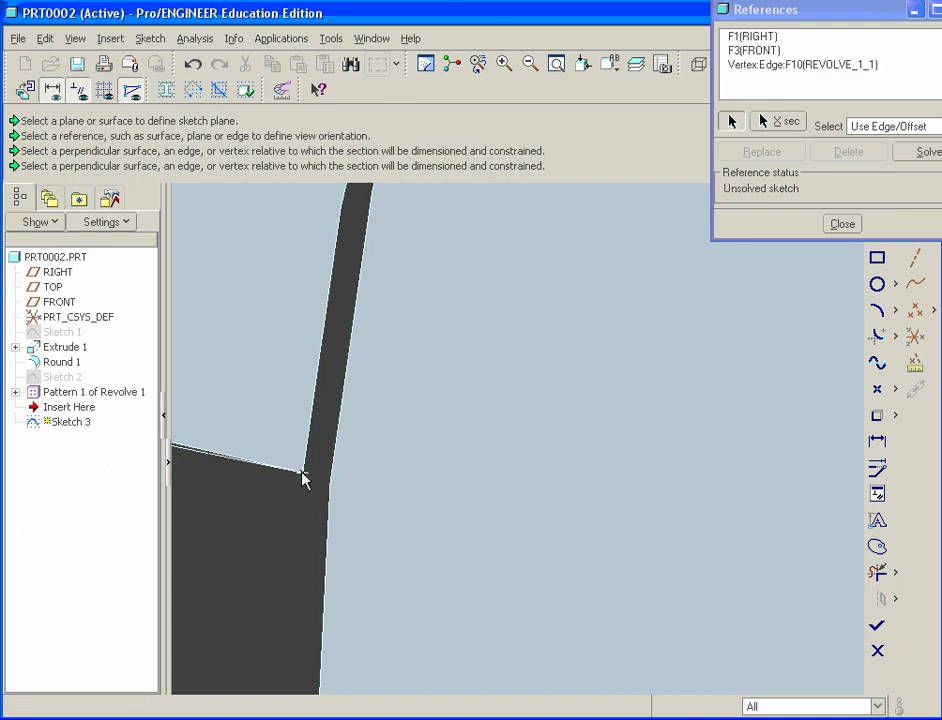
scroll(394, 498, "down", 3)
scroll(313, 525, "down", 4)
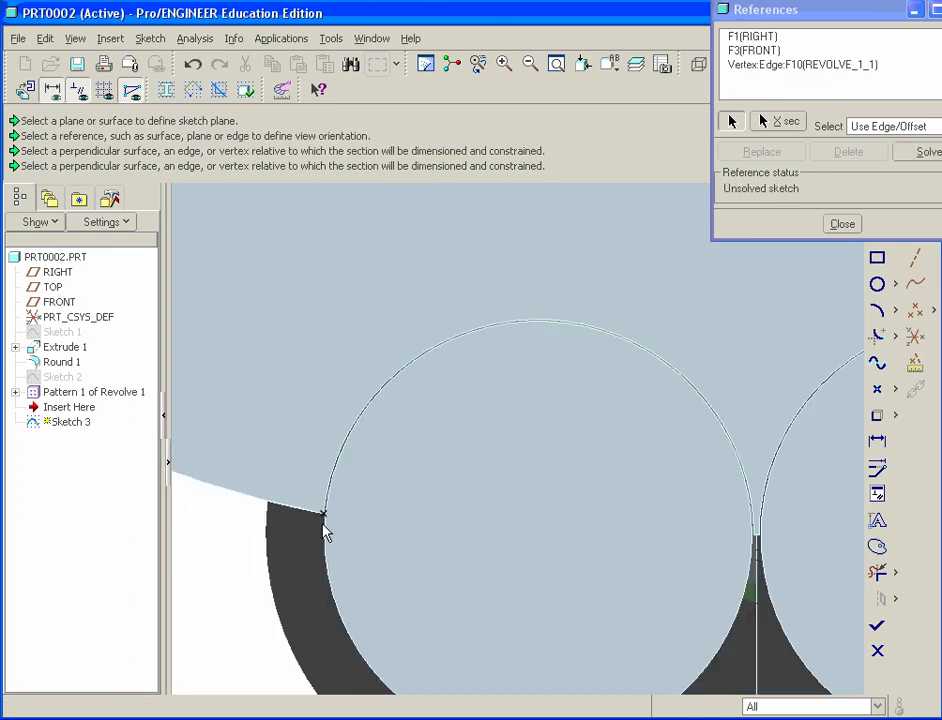
scroll(553, 532, "up", 6)
scroll(548, 533, "up", 4)
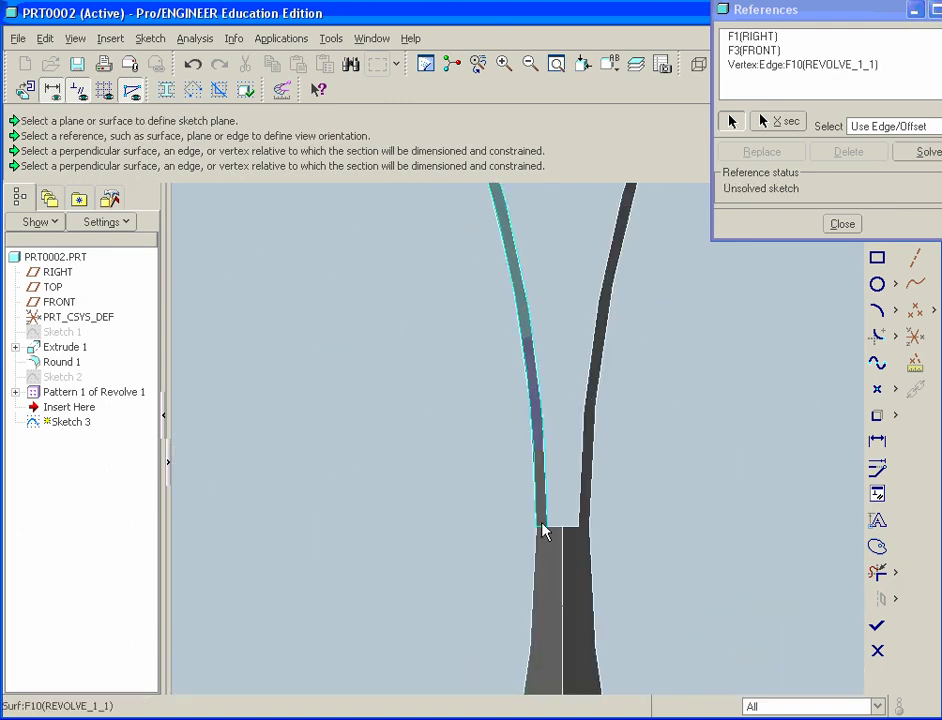
left_click(549, 528)
scroll(378, 522, "down", 8)
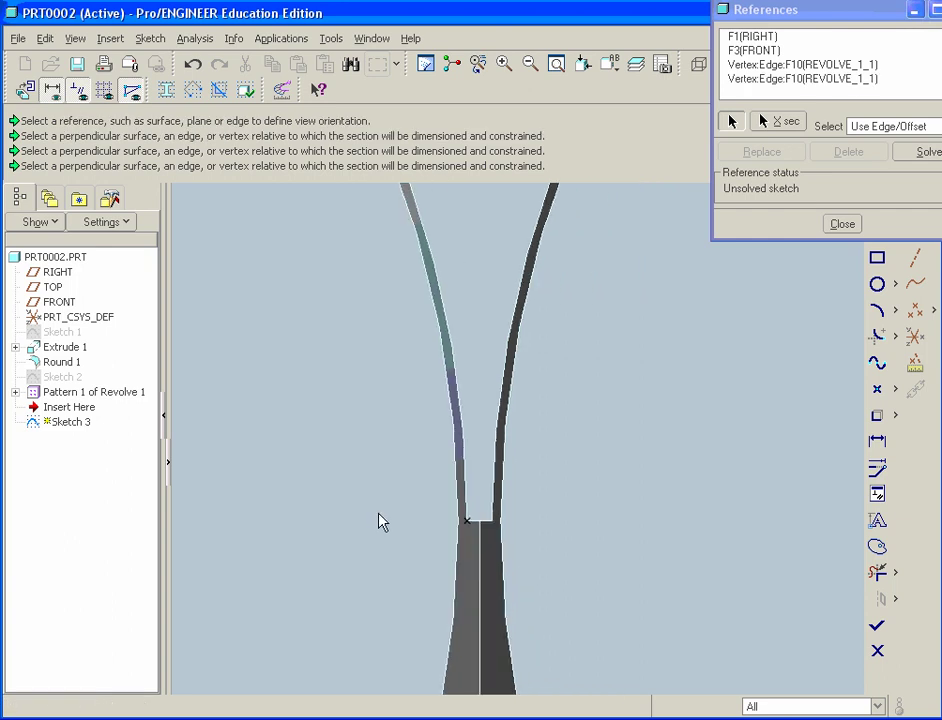
scroll(325, 604, "up", 3)
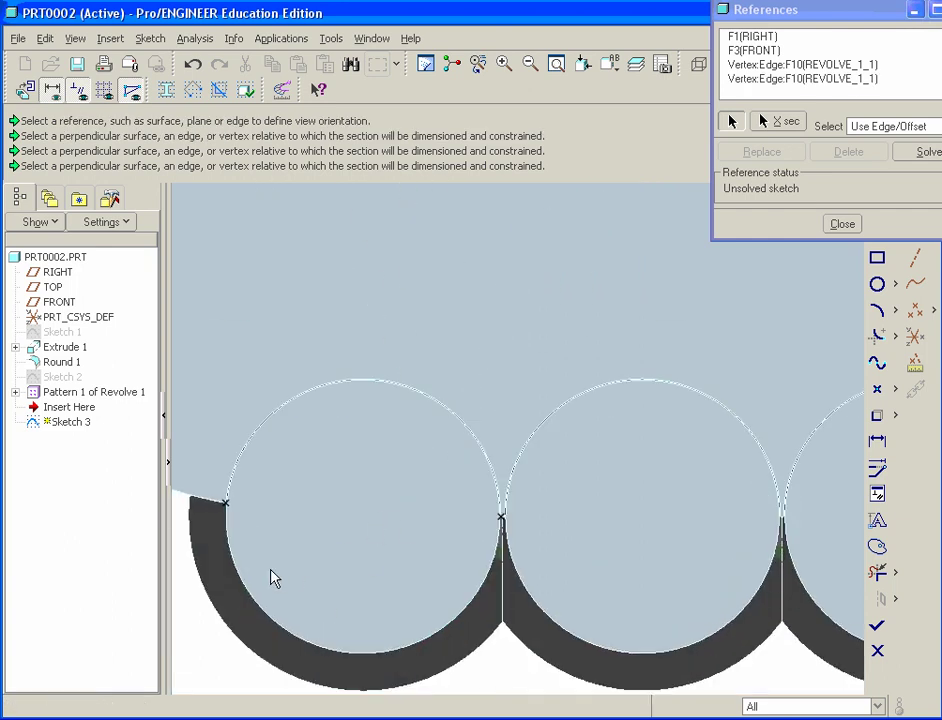
scroll(269, 572, "down", 3)
scroll(343, 543, "up", 4)
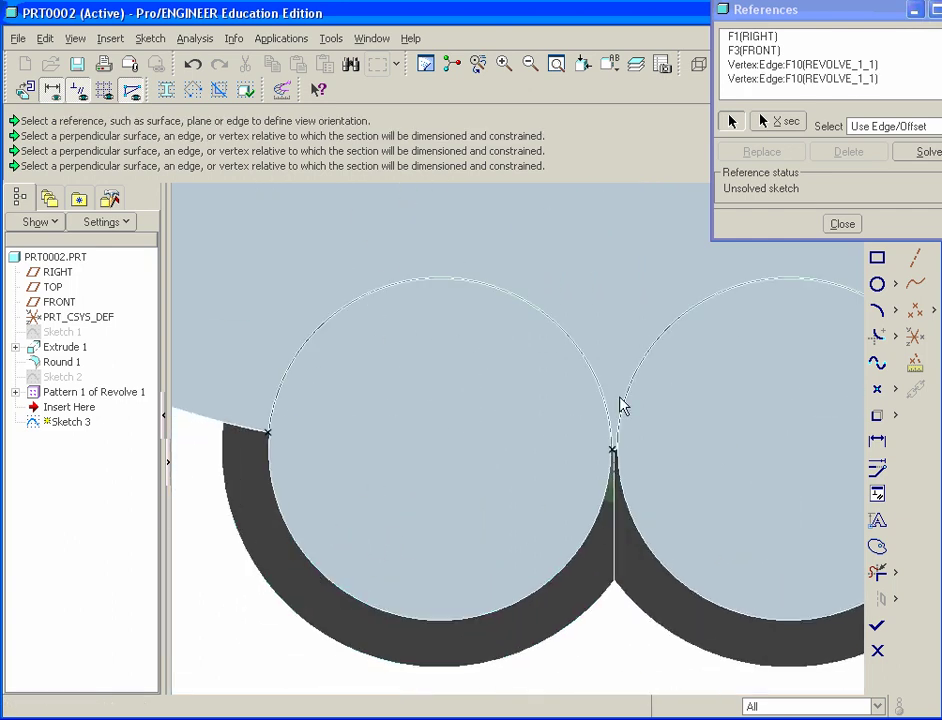
left_click(842, 224)
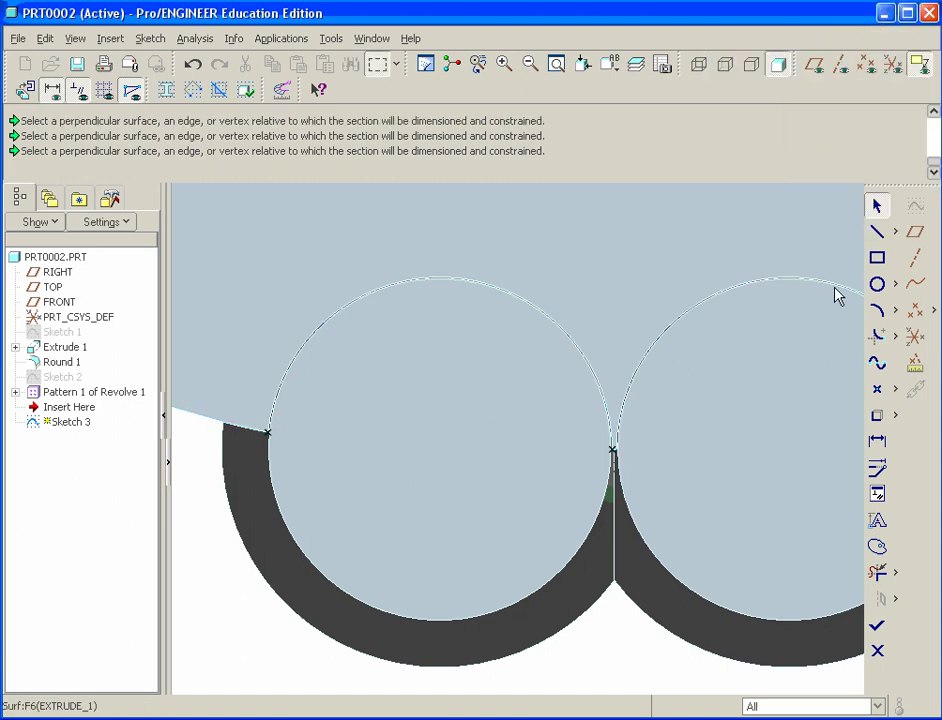
Draw a line across the first rib between its two referenced vertices
left_click(877, 231)
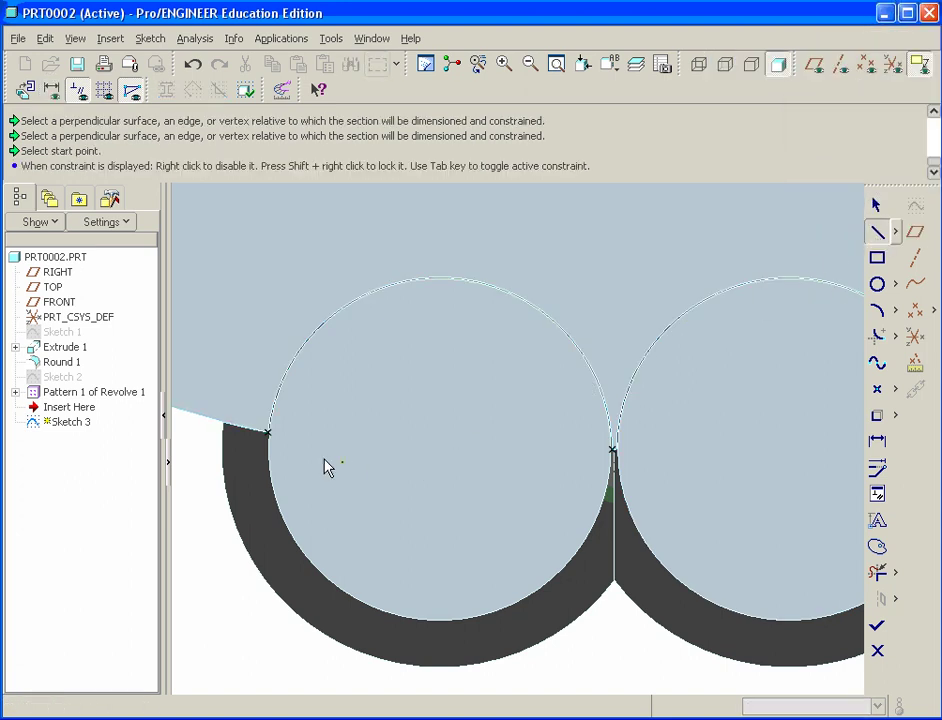
left_click(268, 434)
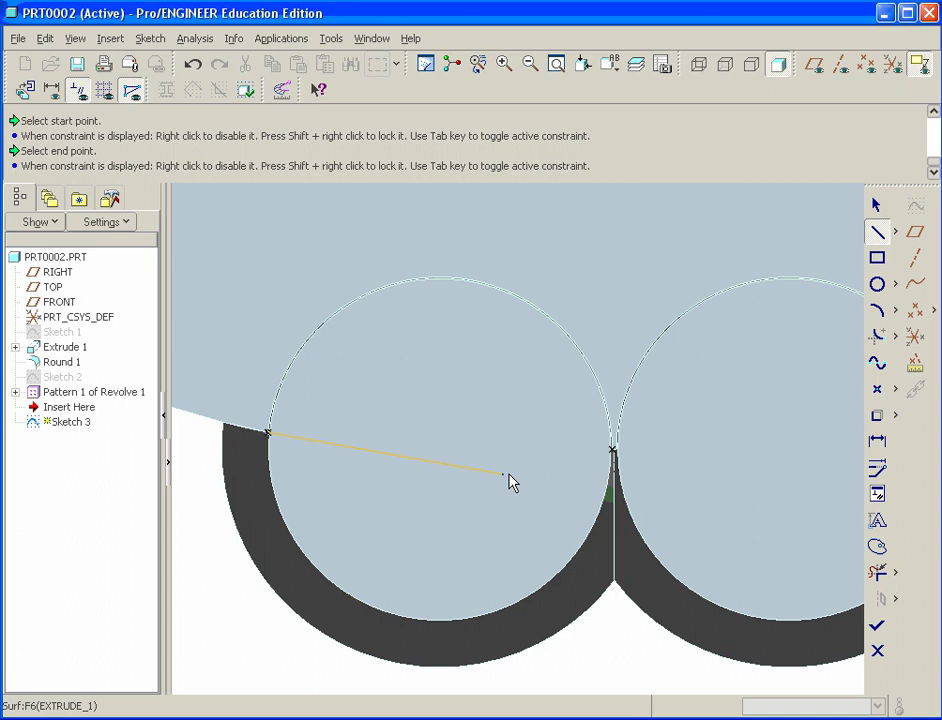
left_click(612, 449)
middle_click(495, 506)
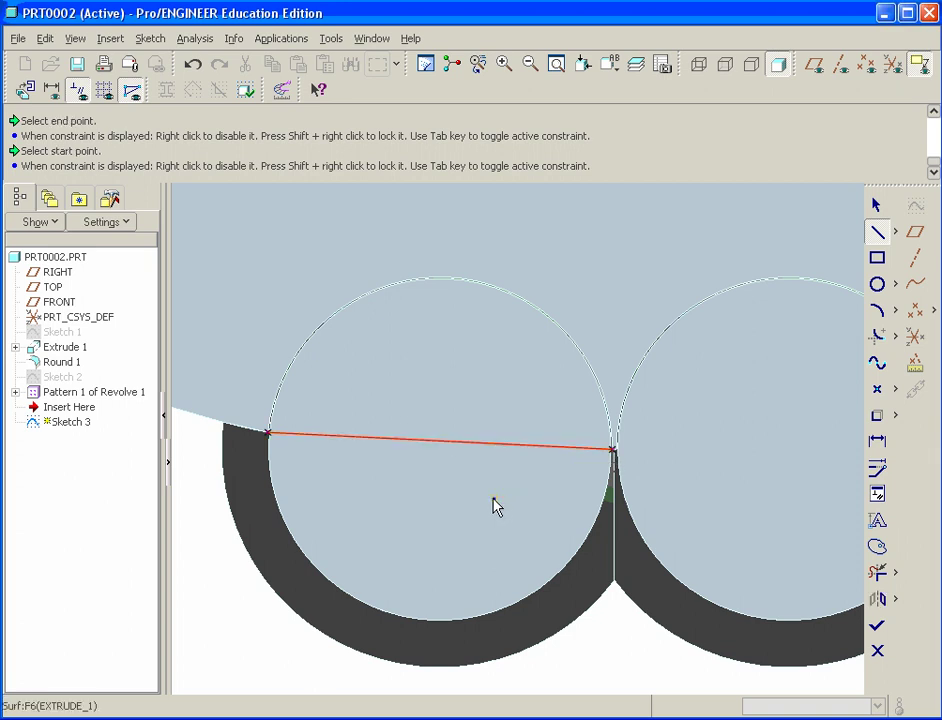
middle_click(521, 521)
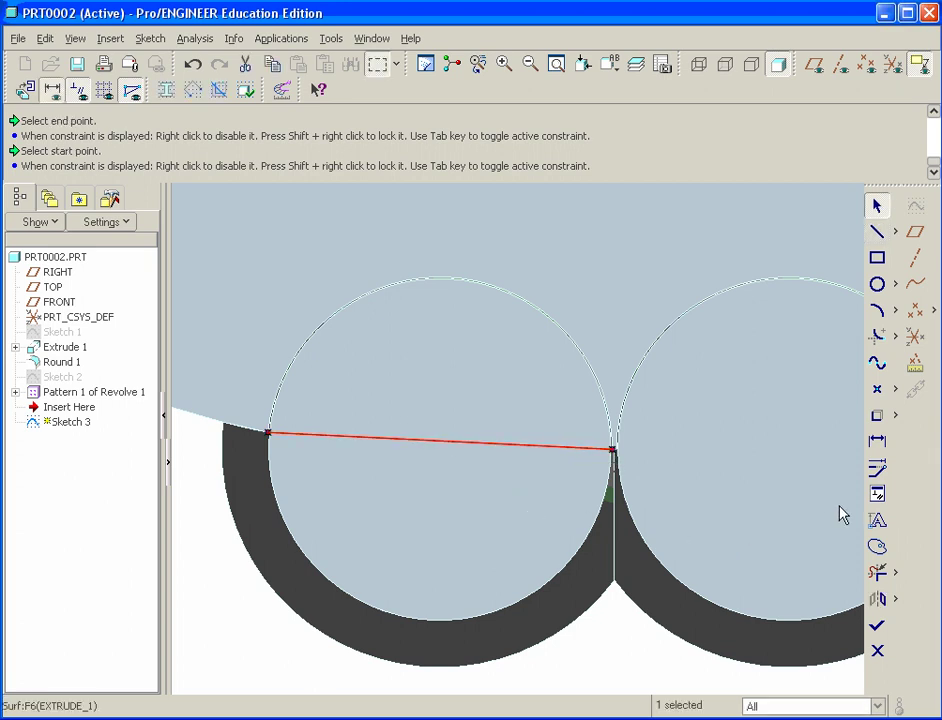
scroll(715, 494, "down", 8)
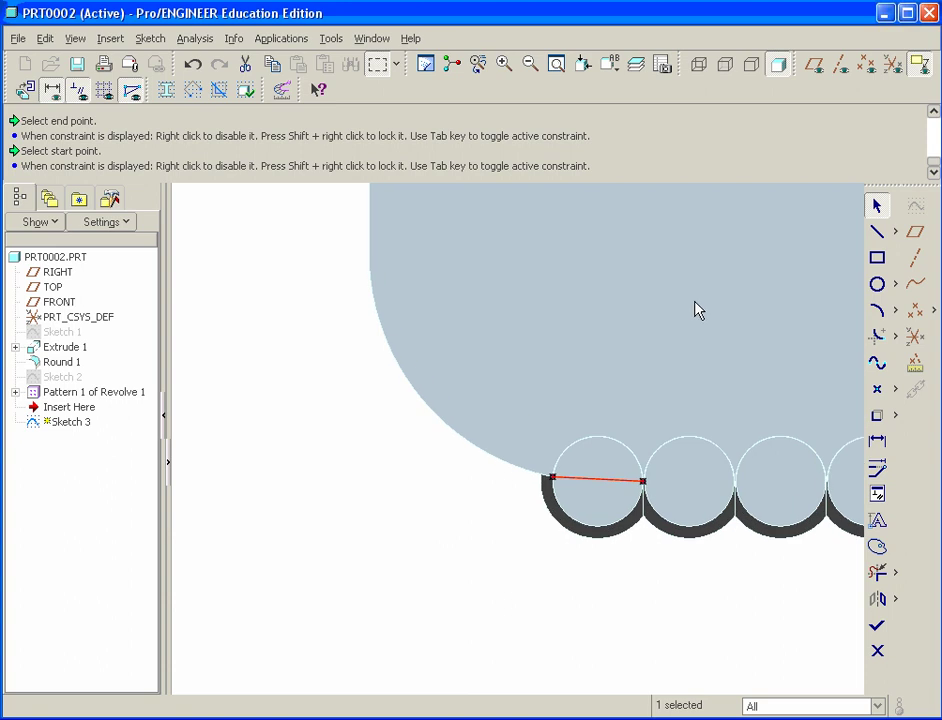
Dimension the line's 0.20 width, undoing the Resolve Sketch conflict and re-placing it
left_click(876, 442)
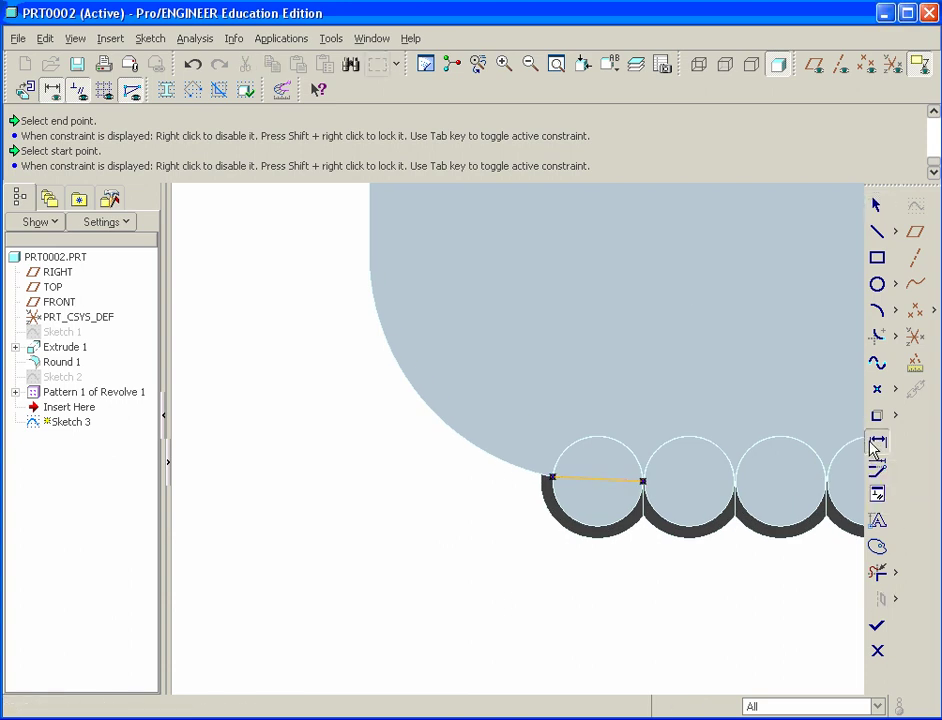
left_click(603, 484)
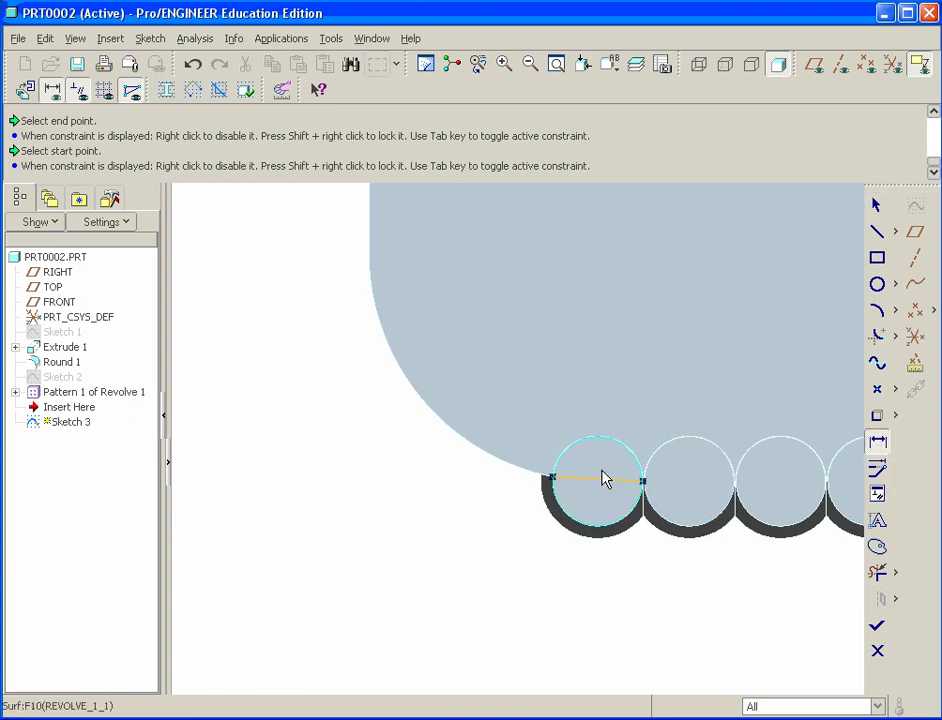
middle_click(598, 222)
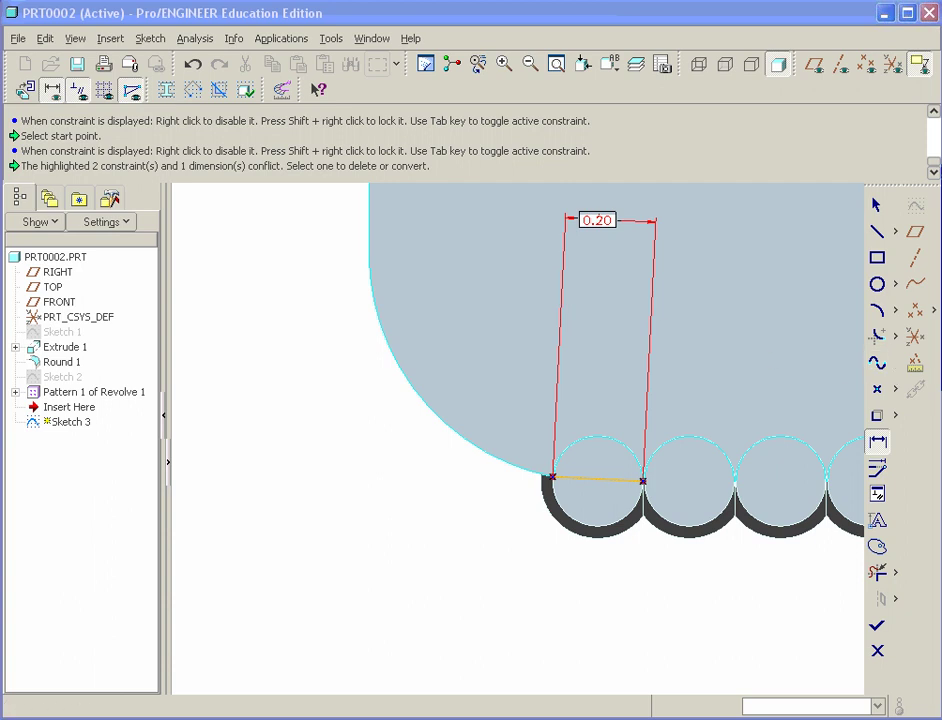
left_click(790, 362)
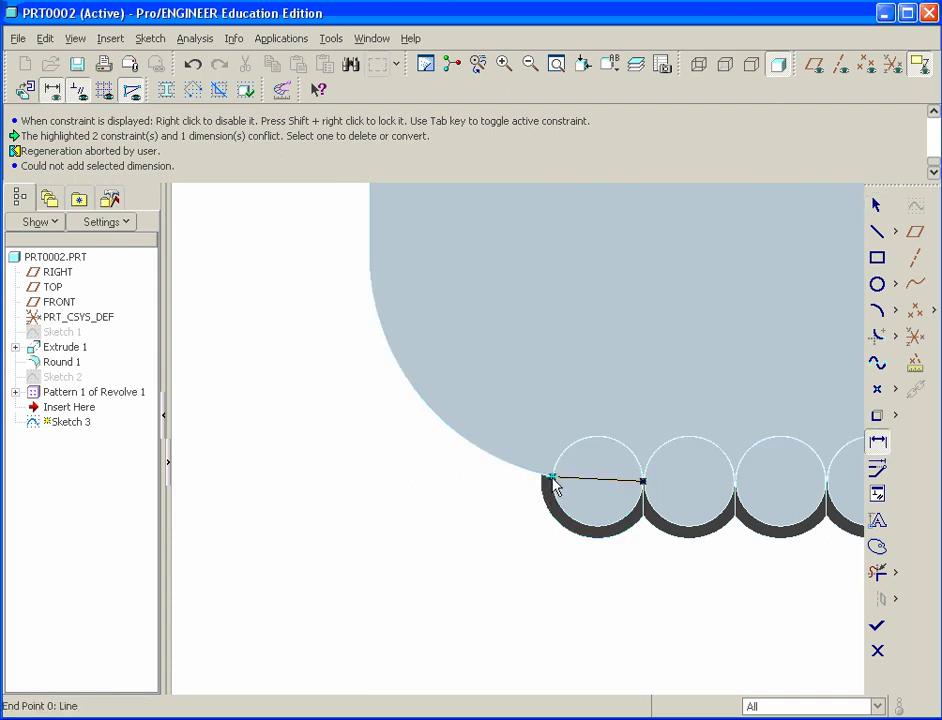
left_click(643, 482)
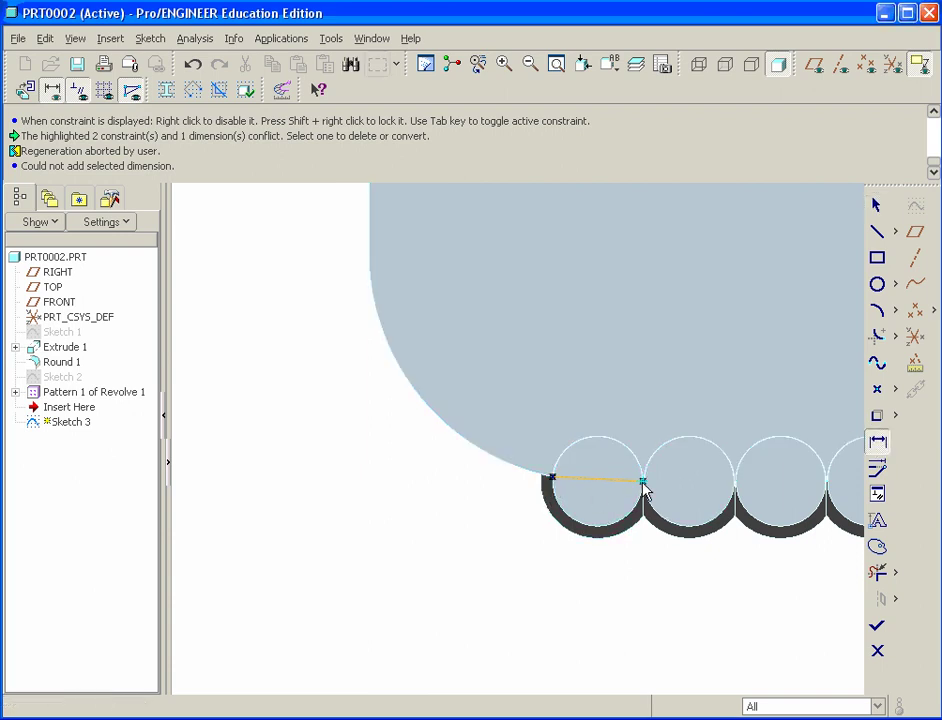
middle_click(595, 267)
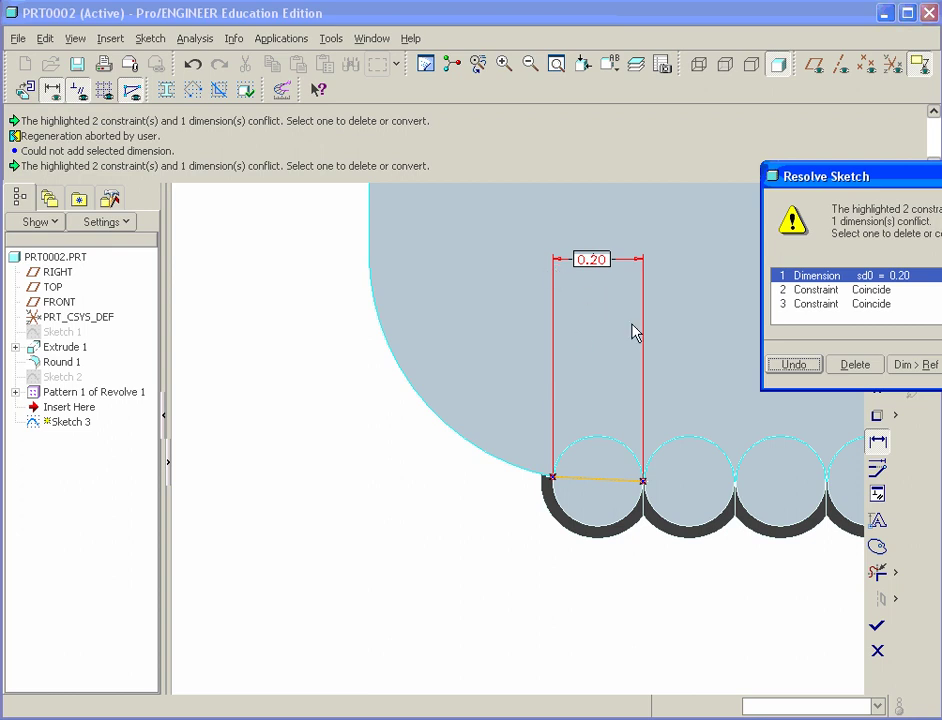
Make the rib line's 0.197 width a driven REF dimension in Resolve Sketch
left_click_drag(845, 176, 774, 150)
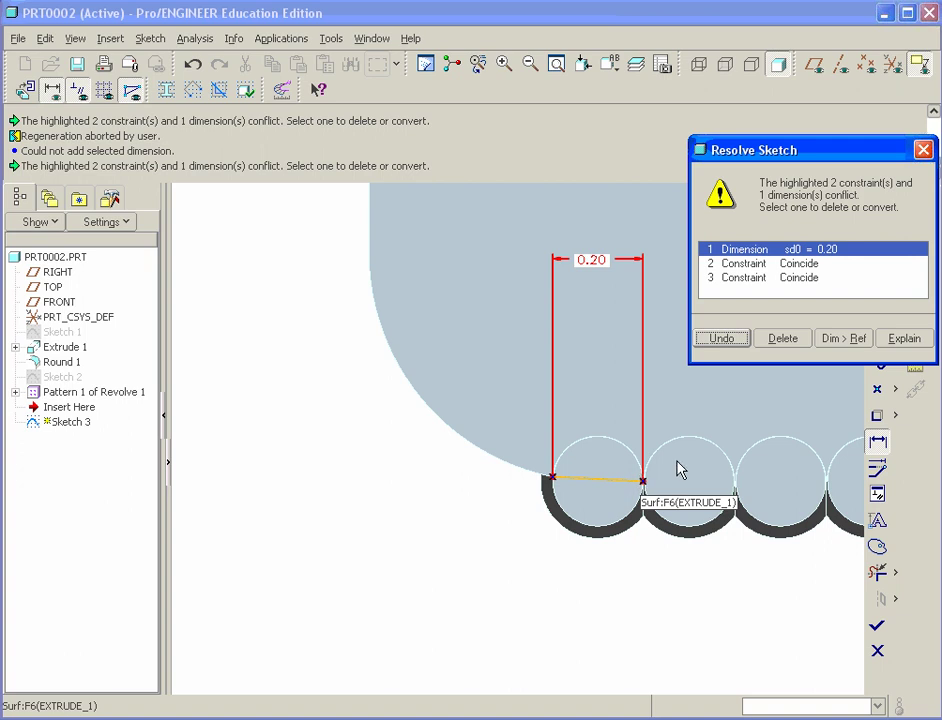
left_click(843, 339)
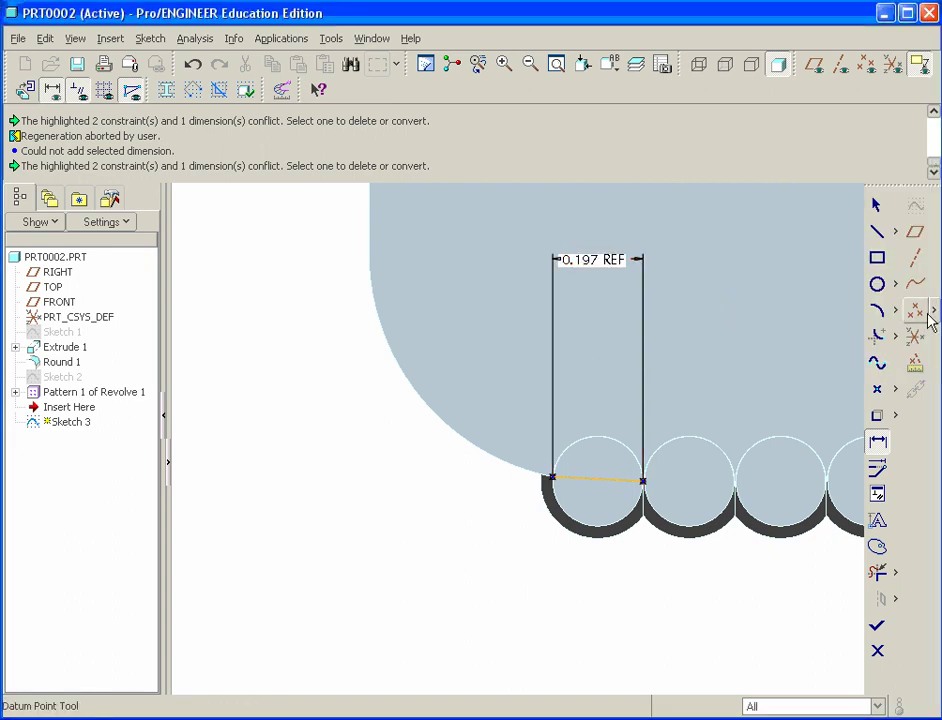
left_click(877, 205)
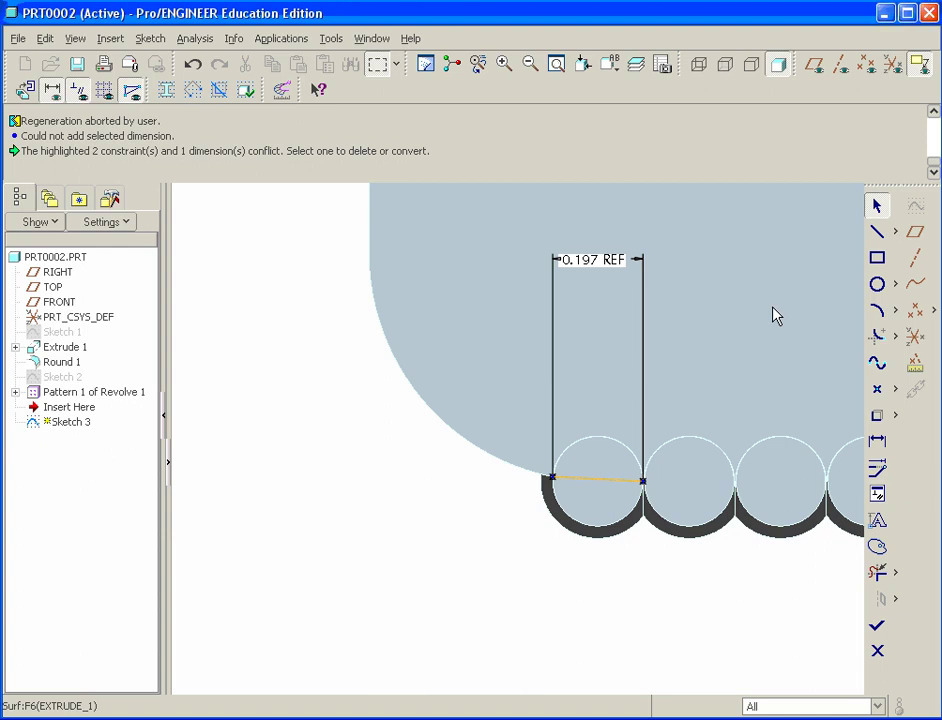
Finish Sketch 3 and orbit the ribbed box into a 3-D view
scroll(645, 336, "down", 4)
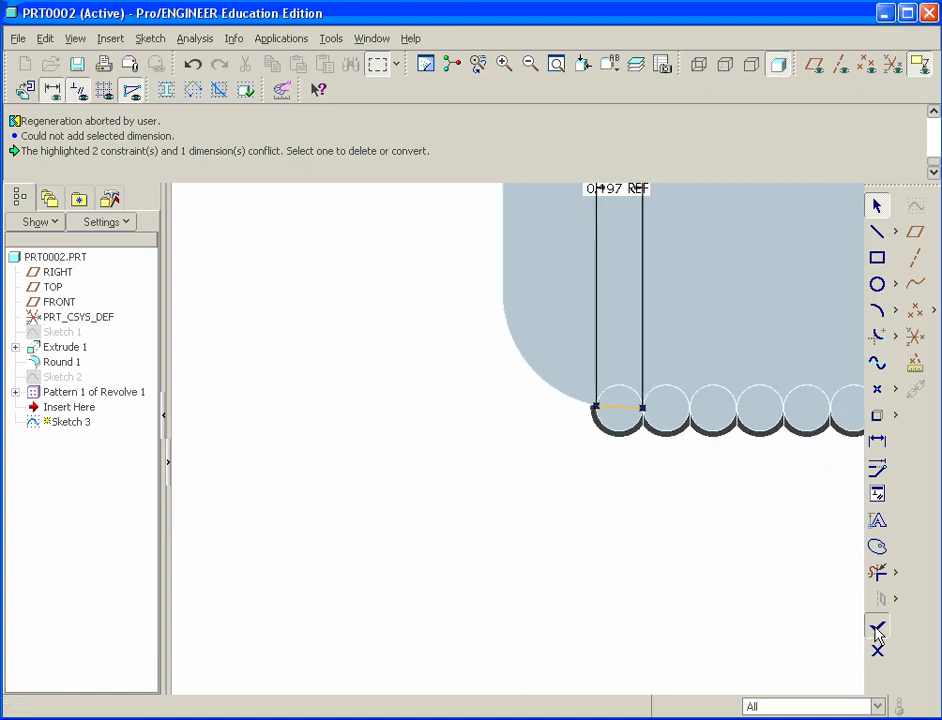
middle_click(679, 570)
scroll(580, 488, "down", 4)
scroll(673, 414, "up", 4)
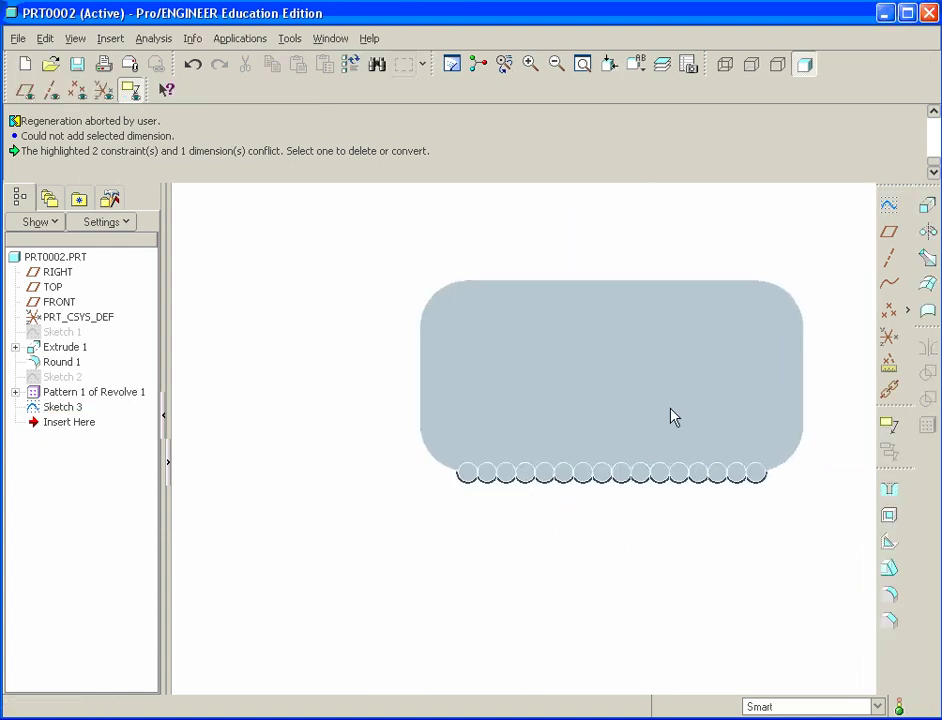
mouse_move(673, 414)
middle_mouse_down()
mouse_move(608, 383)
mouse_move(581, 320)
mouse_move(568, 381)
middle_mouse_up()
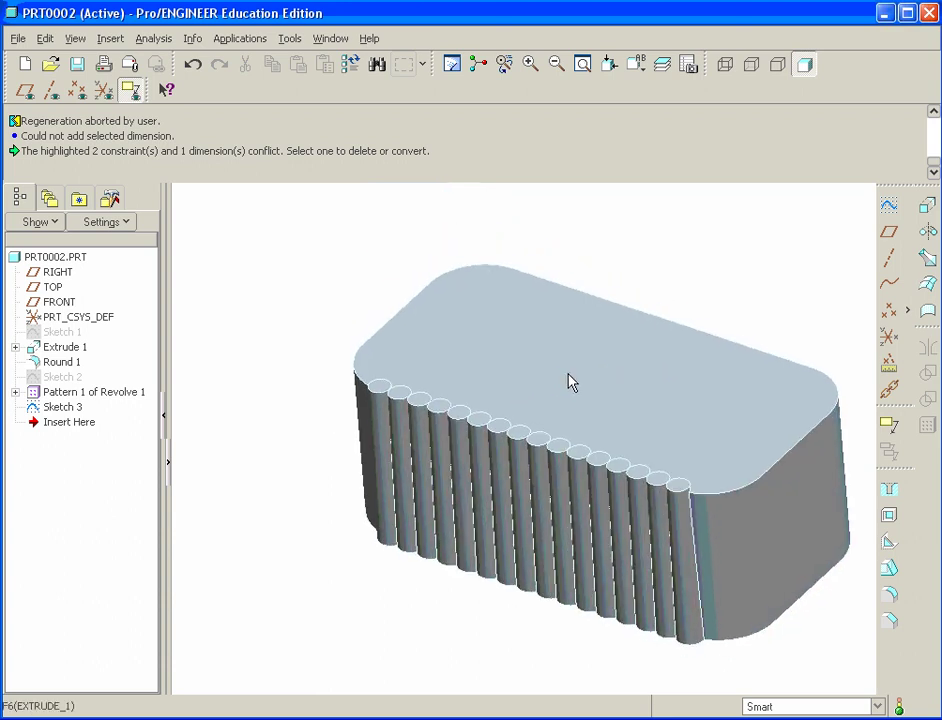
scroll(662, 372, "down", 2)
scroll(629, 358, "up", 2)
scroll(515, 349, "down", 2)
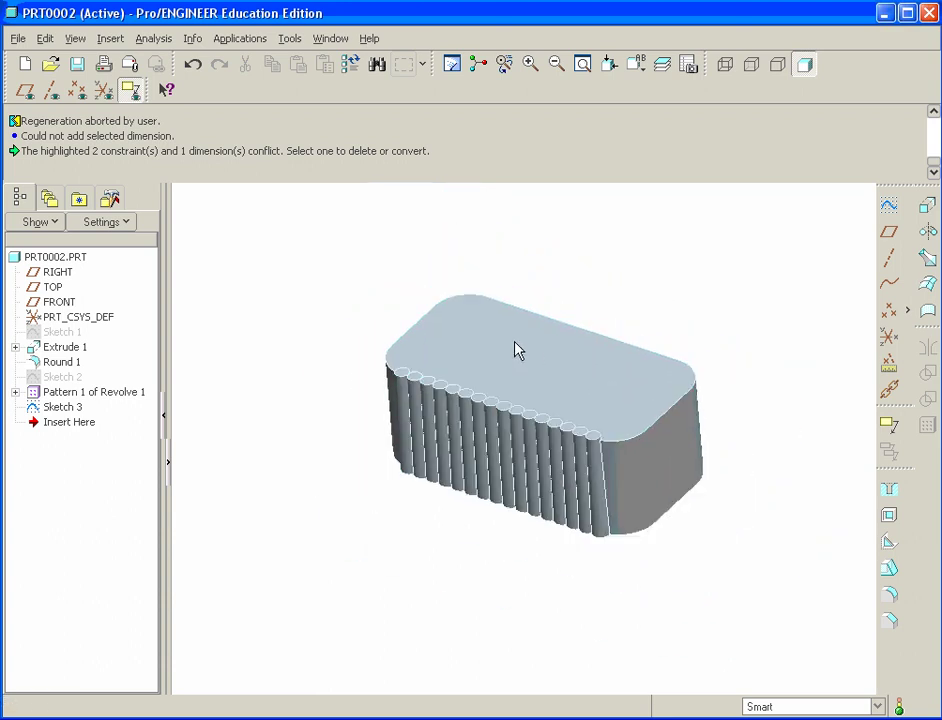
scroll(660, 339, "up", 2)
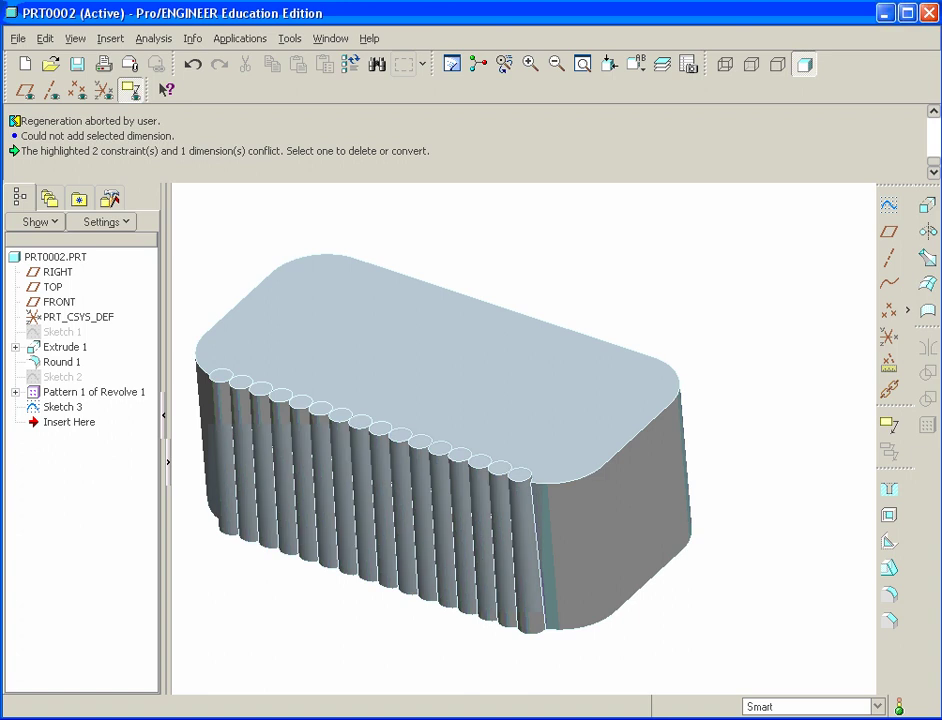
key("alt+Tab")
Scroll the manual to step 7, Creating Equations, and close the macro Security Warning bar
scroll(446, 510, "down", 10)
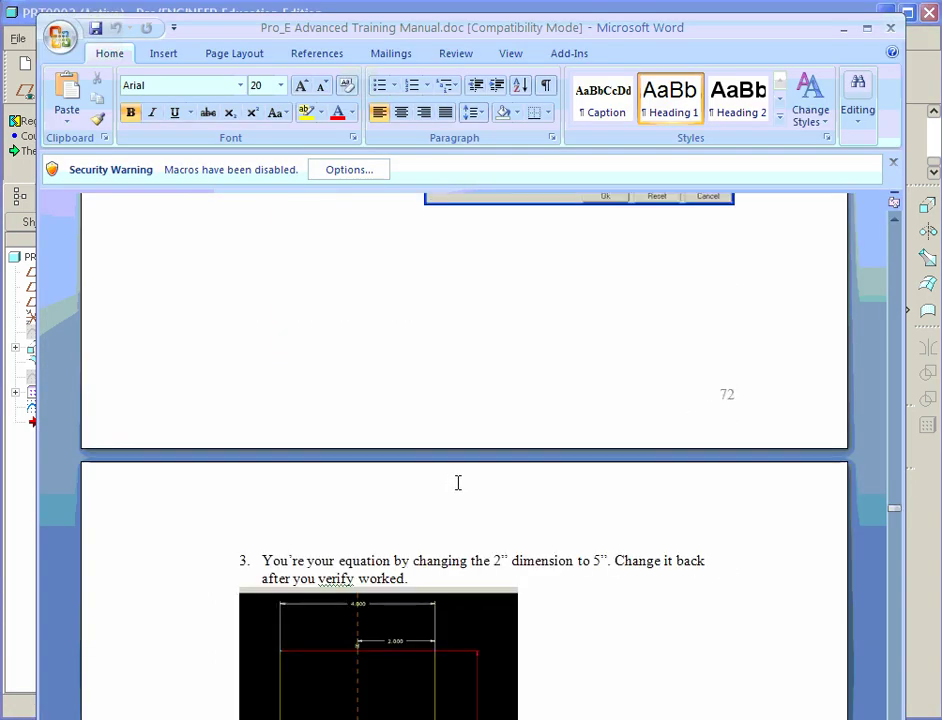
scroll(458, 483, "down", 20)
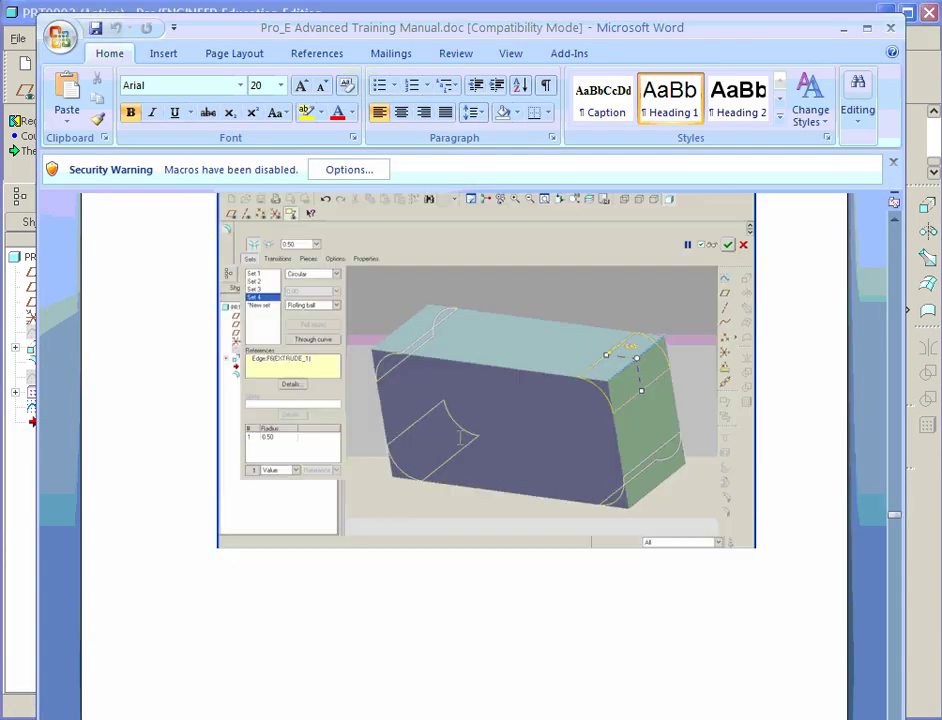
scroll(458, 432, "down", 15)
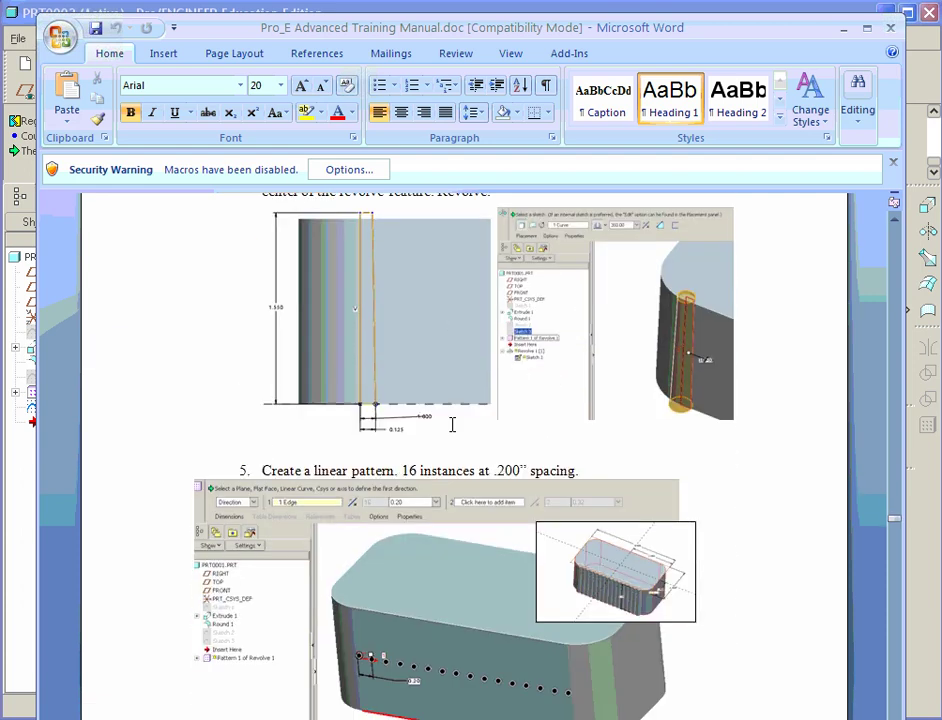
scroll(452, 425, "down", 15)
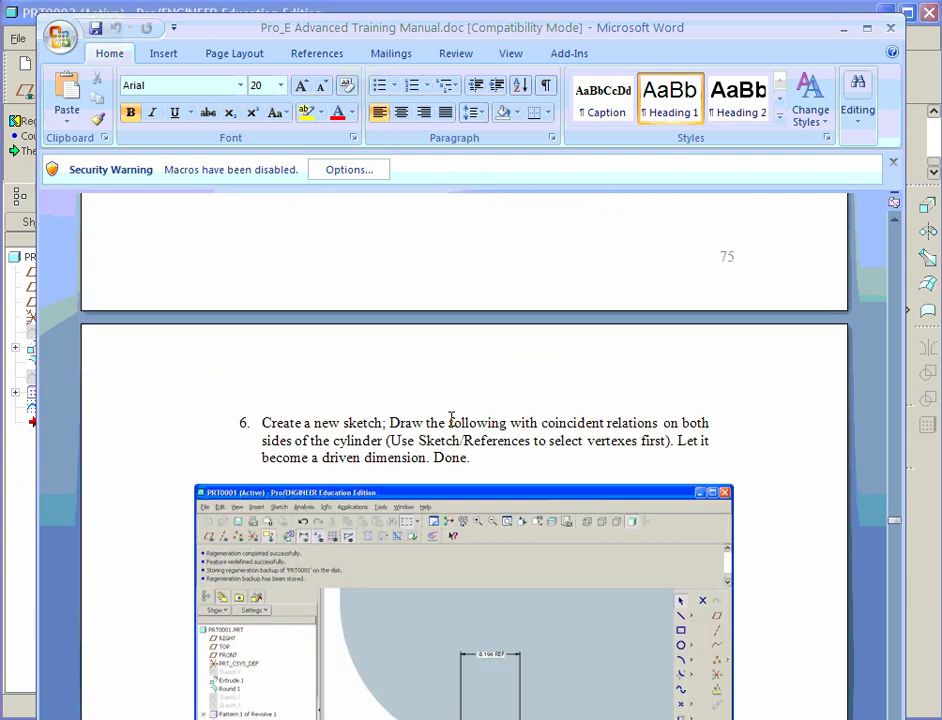
scroll(450, 420, "down", 15)
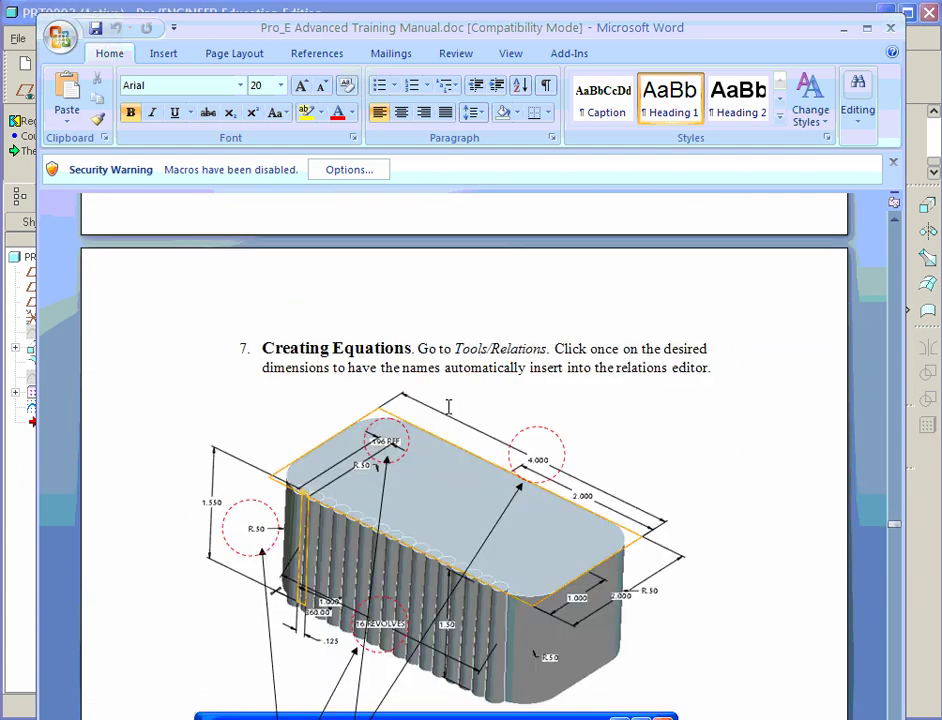
scroll(448, 406, "down", 8)
scroll(448, 400, "up", 5)
scroll(448, 400, "down", 1)
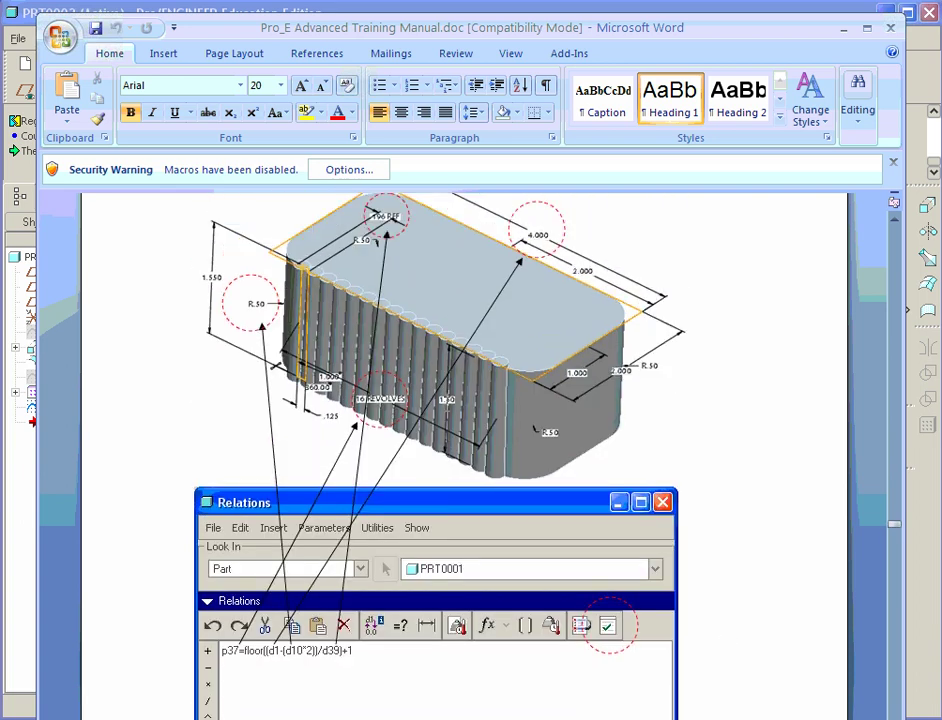
scroll(452, 420, "up", 1)
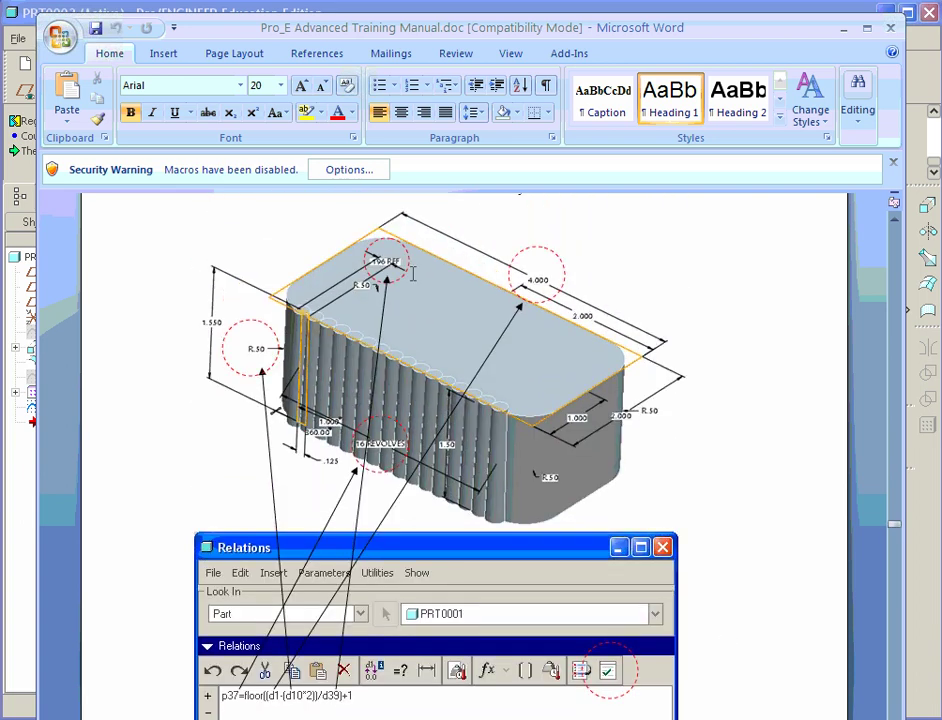
scroll(340, 300, "up", 2)
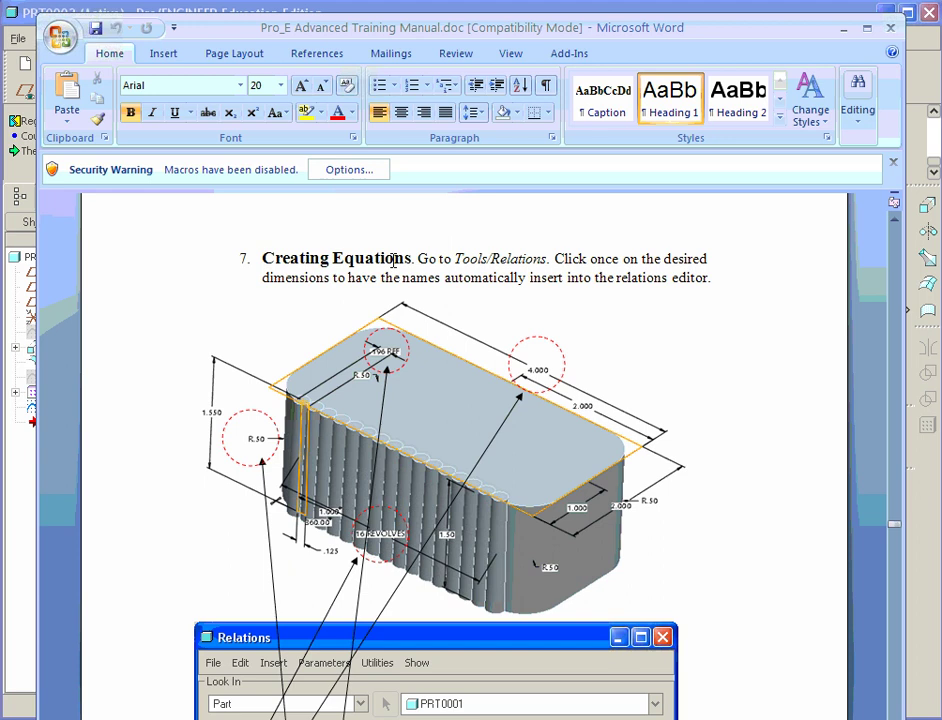
scroll(433, 338, "down", 1)
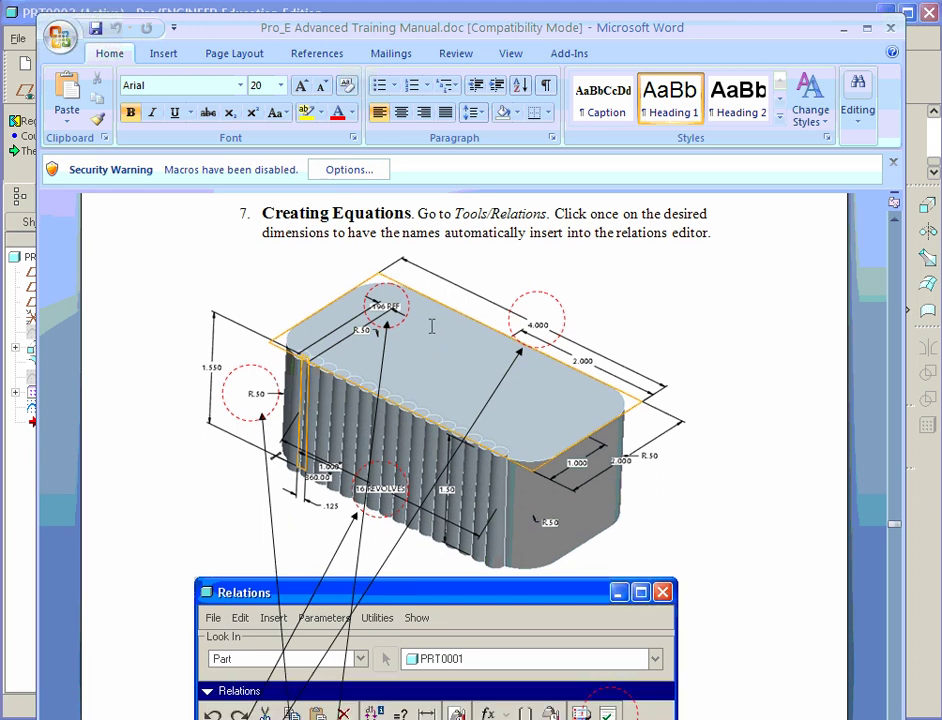
scroll(432, 327, "down", 1)
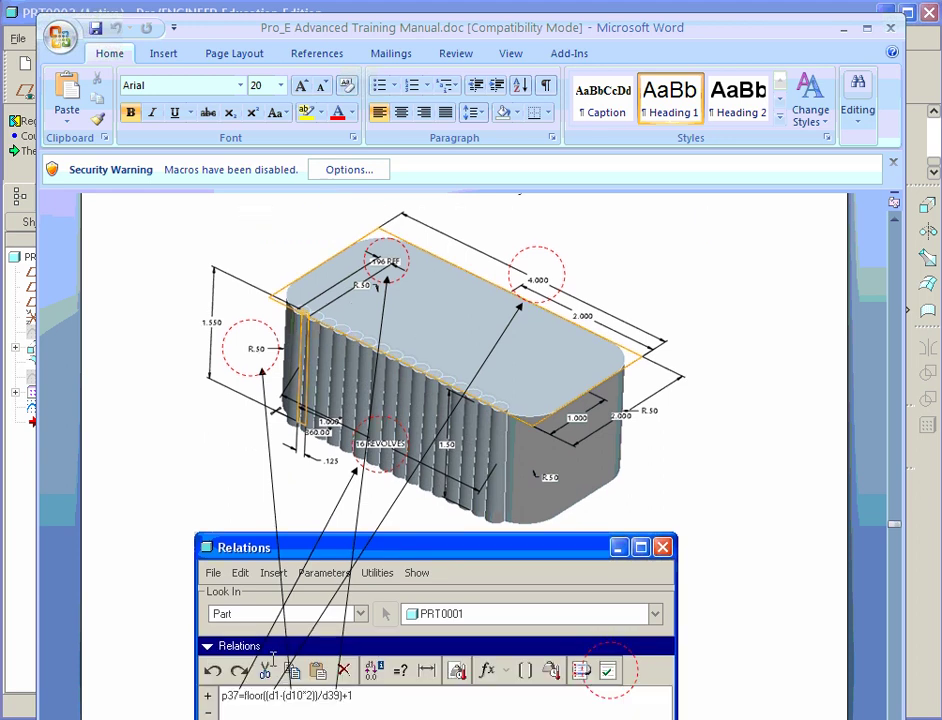
left_click(893, 161)
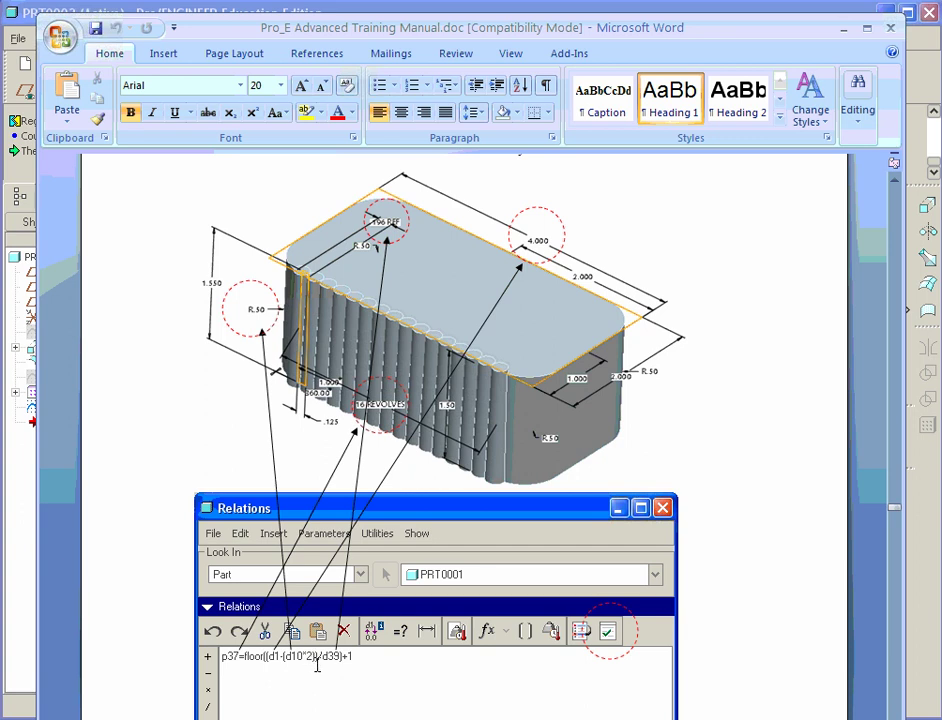
Review the manual's p37 rib-count relation, then return to the Pro/ENGINEER ribbed box
type(")")
type("+1")
key("alt+Tab")
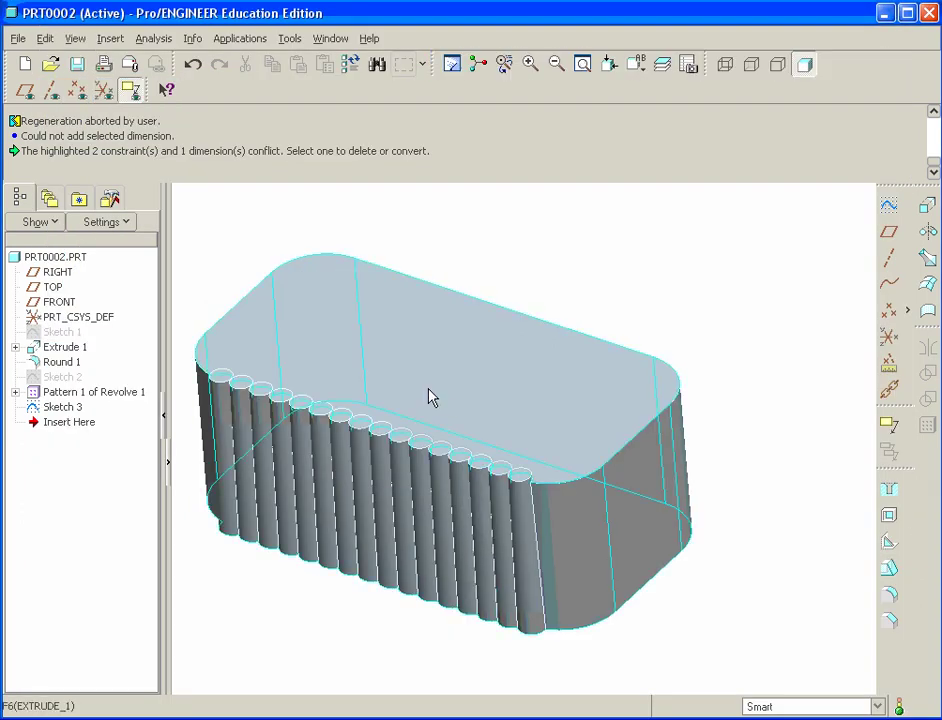
Open the Relations editor and begin p22=floor(( using the rib pattern's 16-count dimension
left_click(289, 38)
left_click(292, 57)
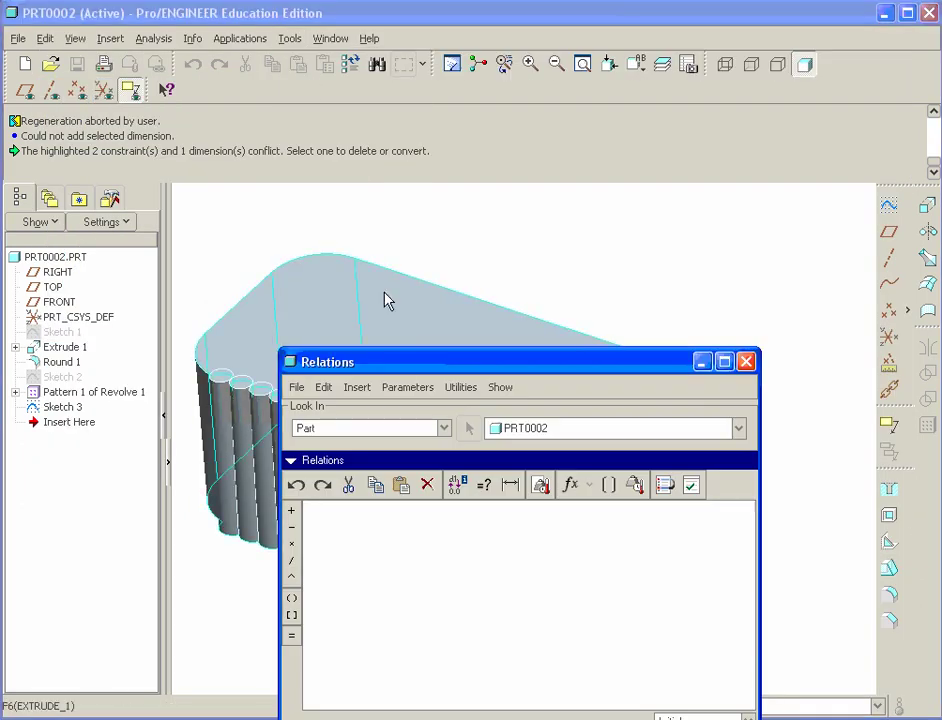
left_click_drag(403, 364, 662, 39)
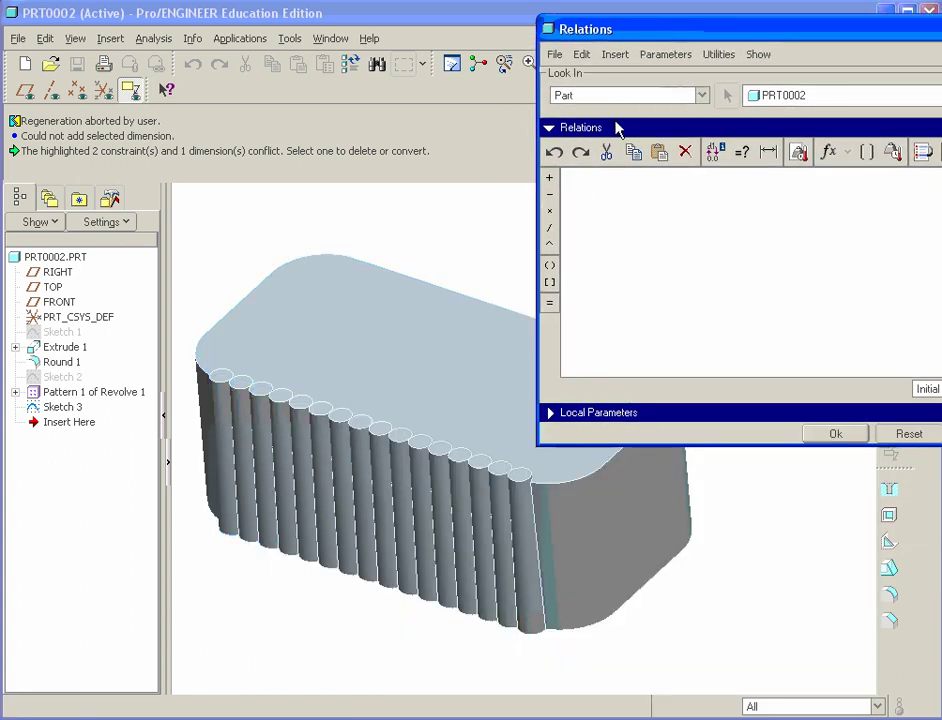
left_click(342, 508)
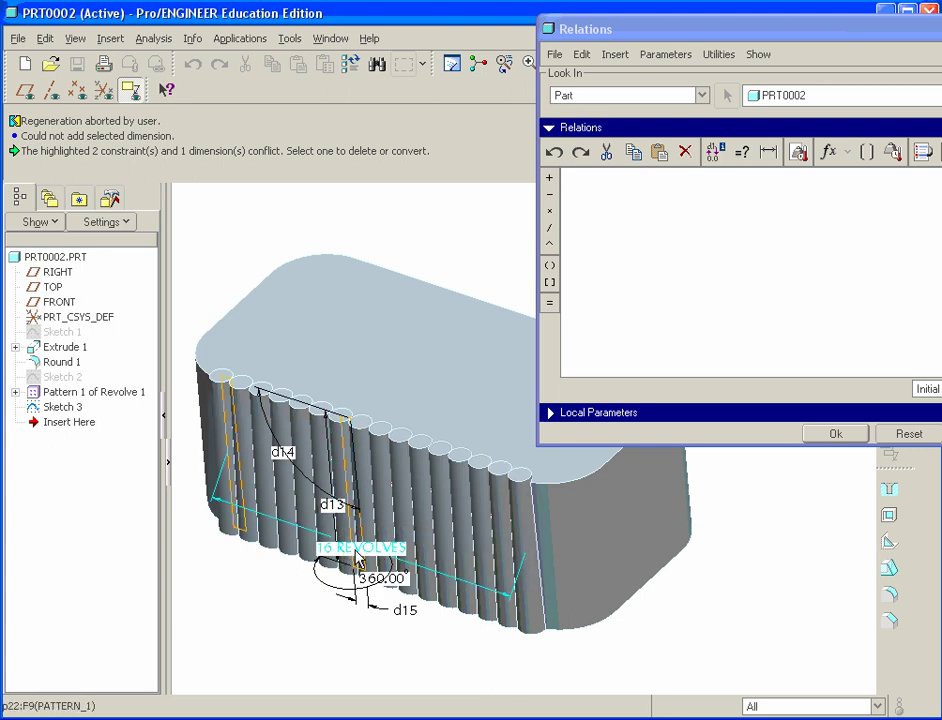
left_click(355, 563)
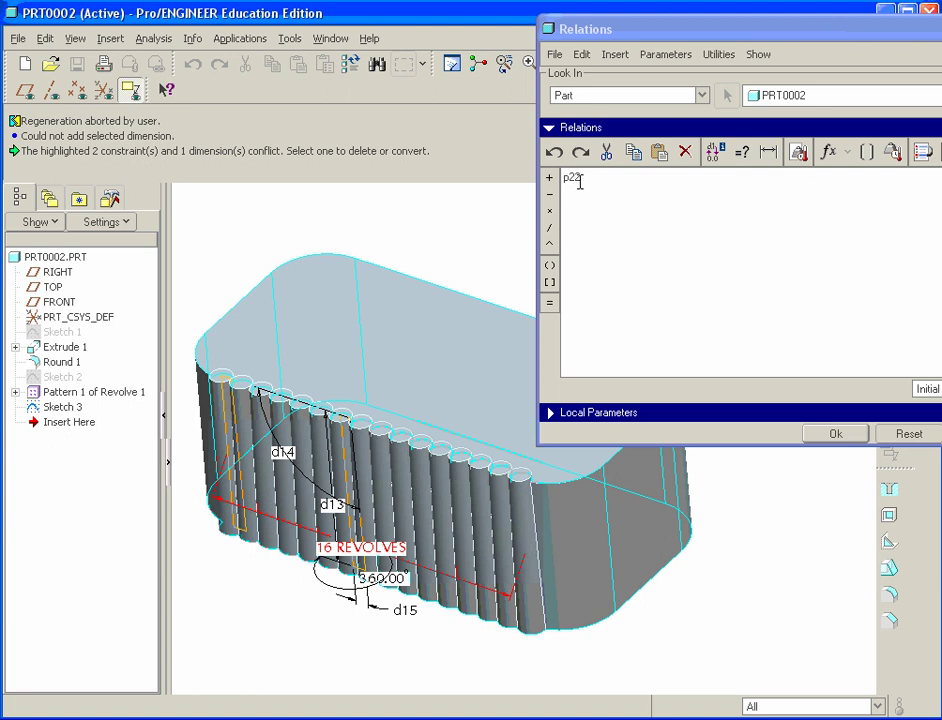
left_click(549, 302)
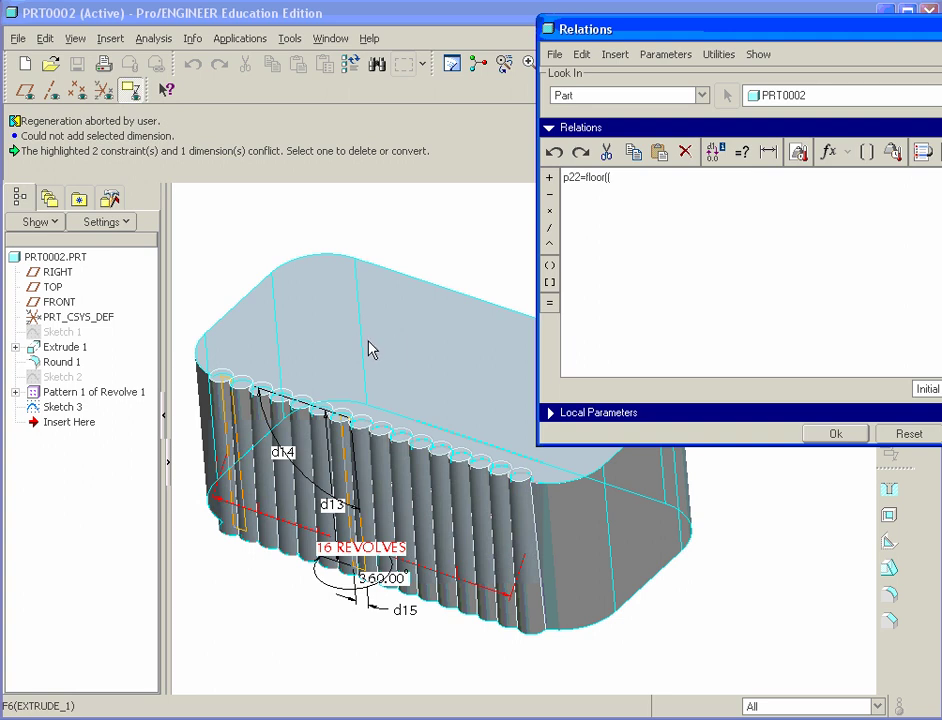
Add the 4.000 box length (d1) to the p22 relation
left_click(420, 349)
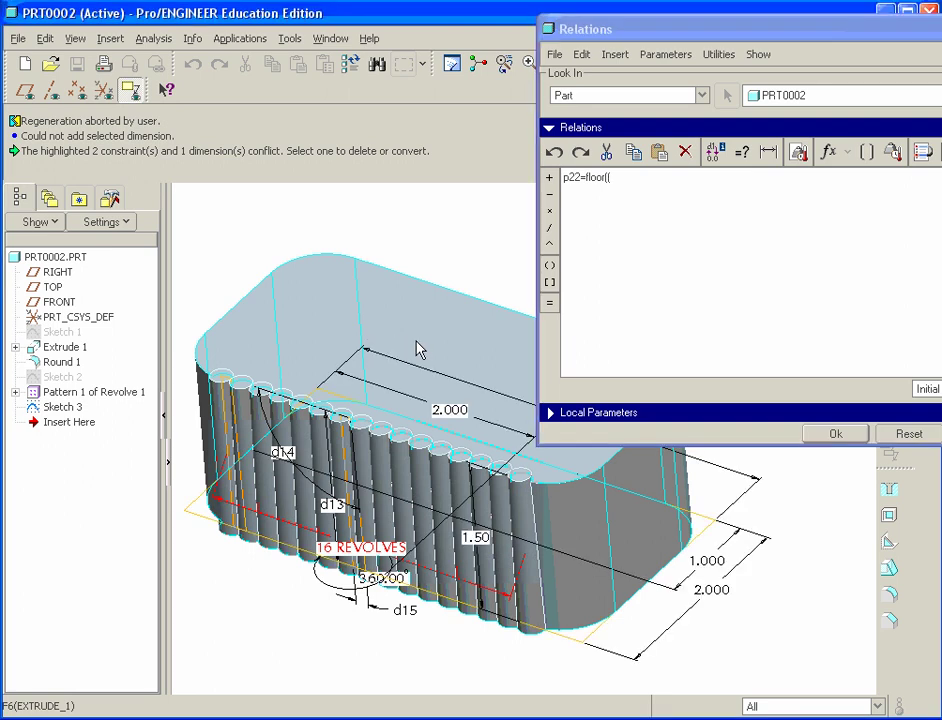
left_click(336, 353)
scroll(483, 415, "up", 2)
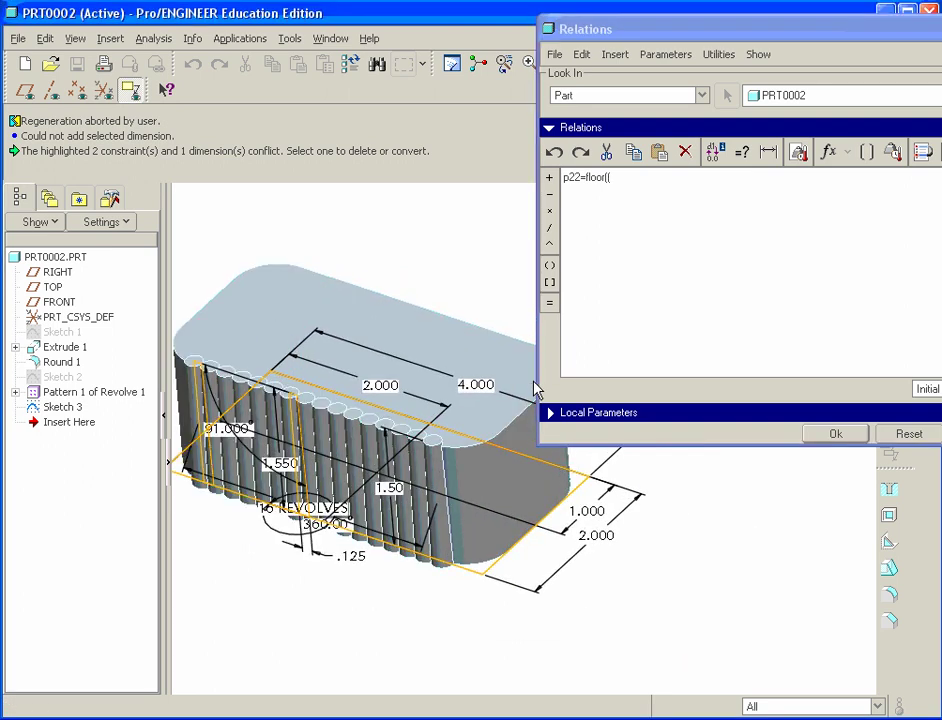
left_click(476, 390)
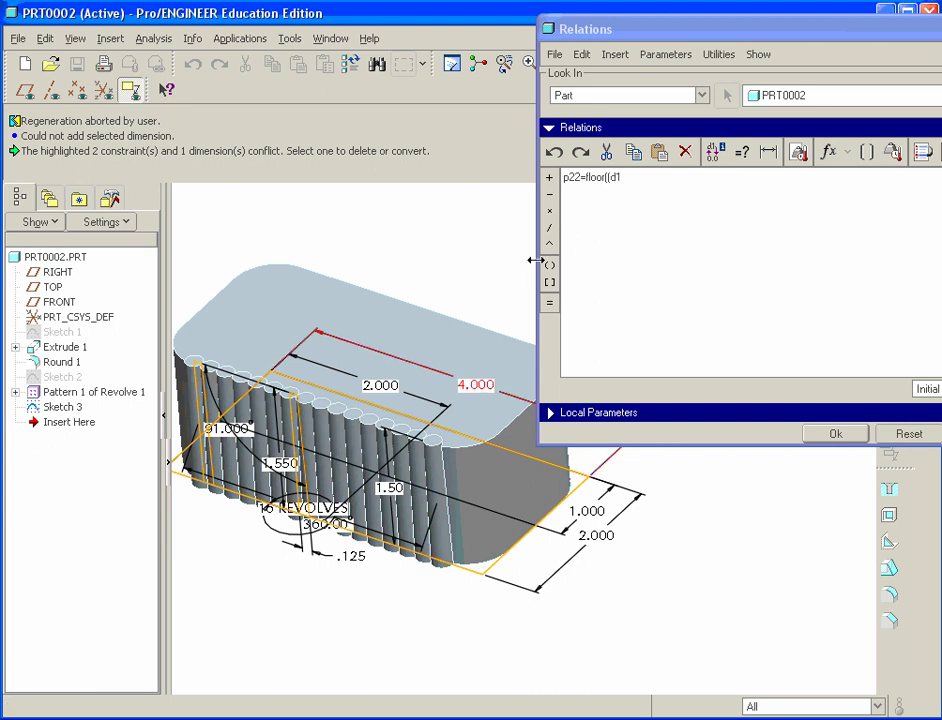
key("alt+Tab")
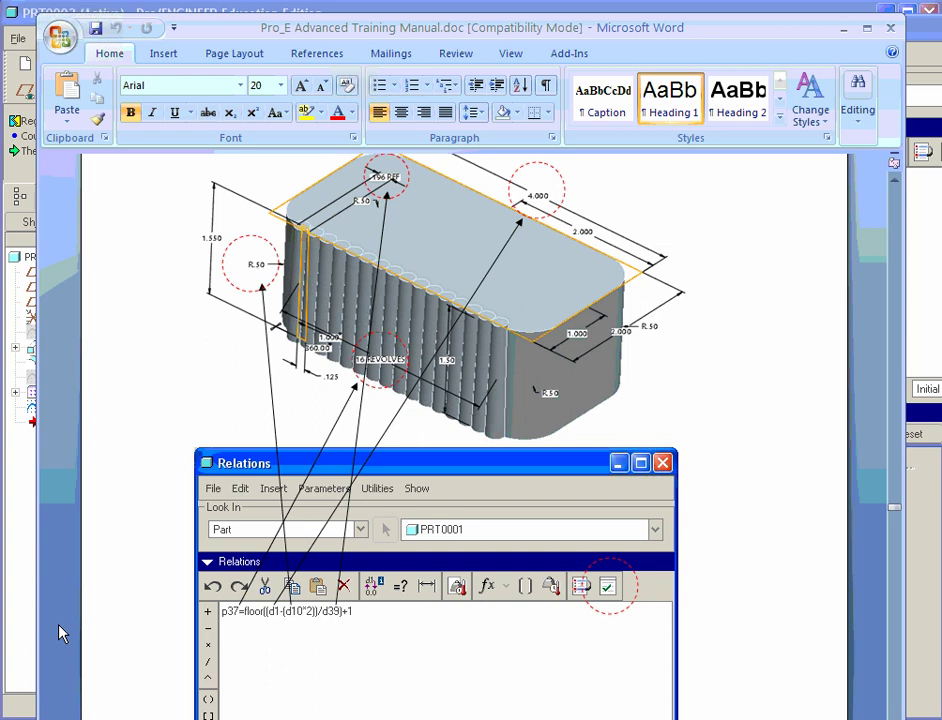
key("alt+Tab")
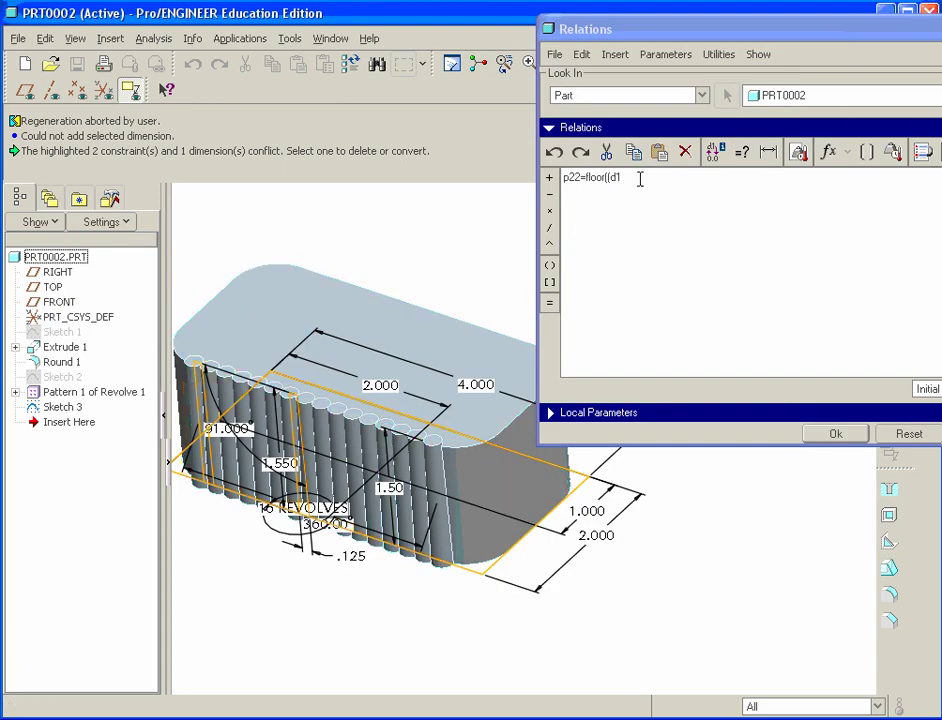
Extend the relation with -( , the R.50 round radius d9, and a multiplication sign
left_click(550, 195)
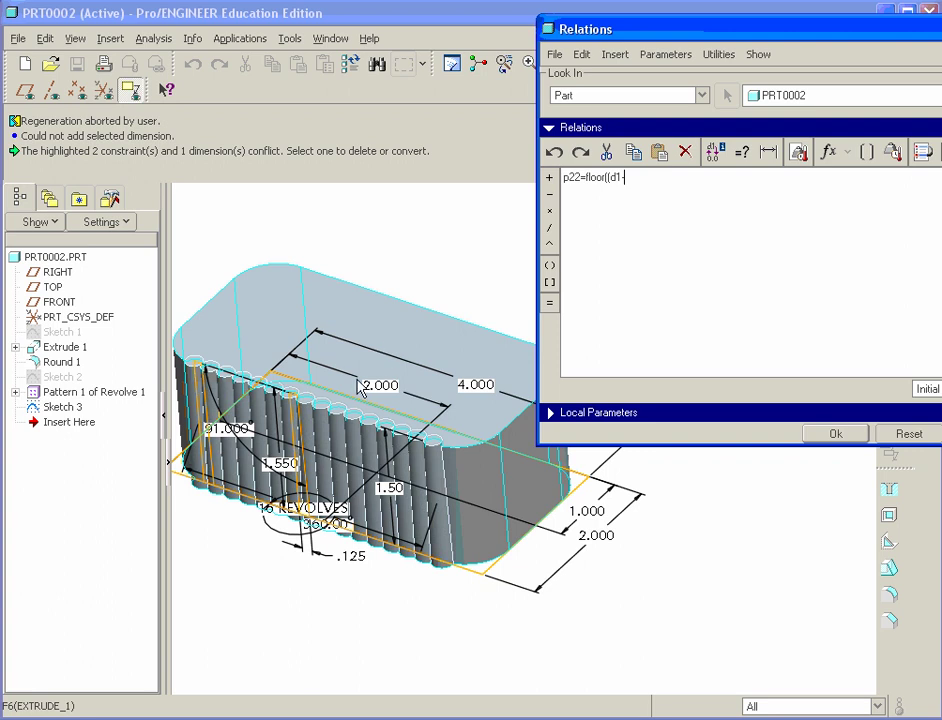
type("(")
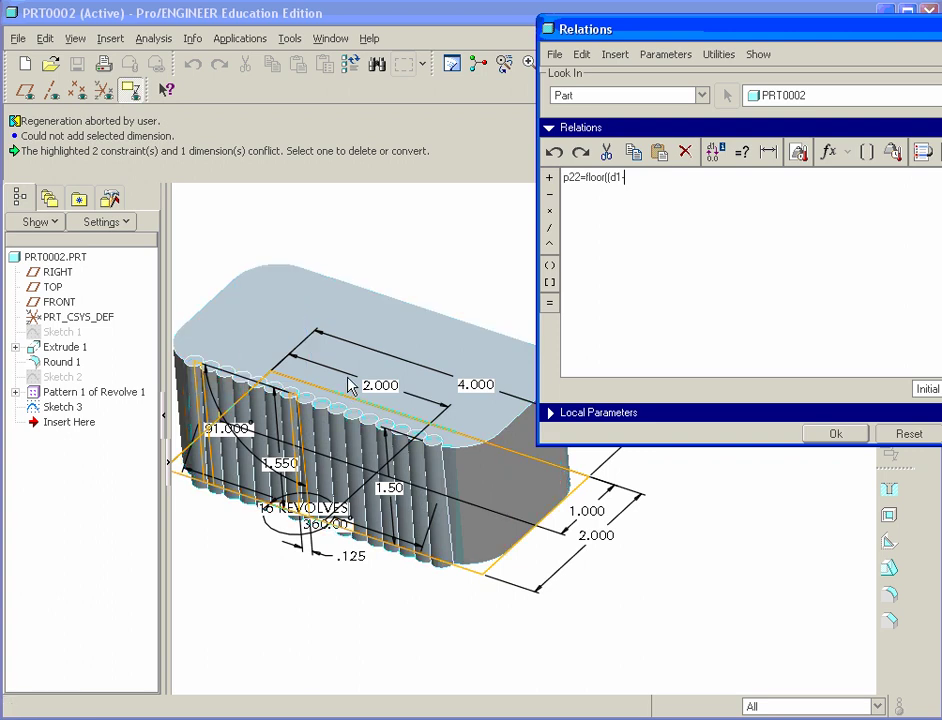
scroll(330, 400, "down", 3)
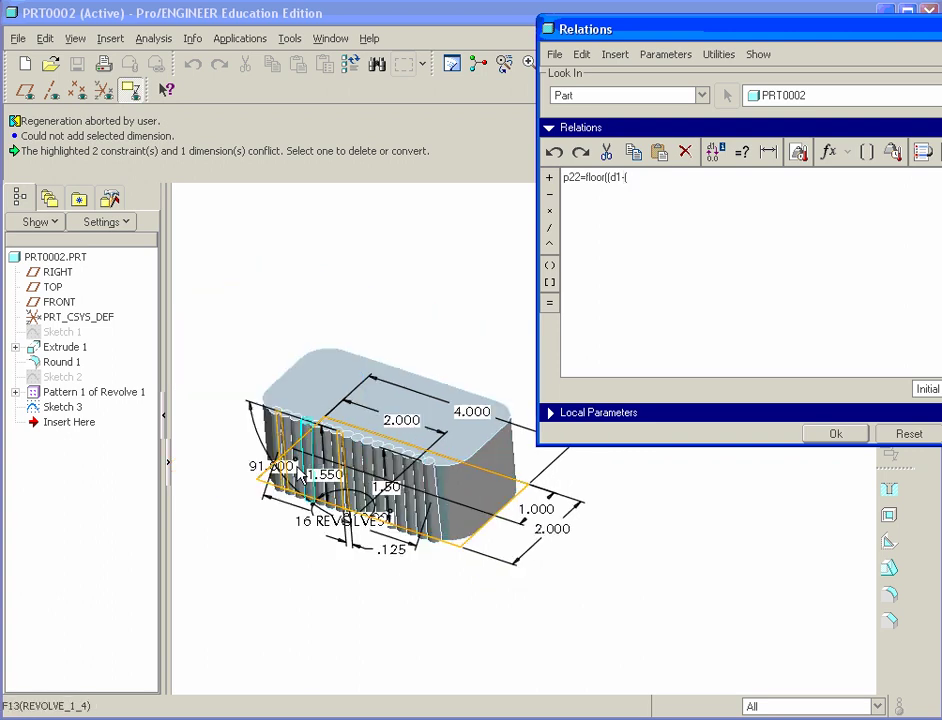
scroll(270, 440, "up", 5)
left_click(266, 450)
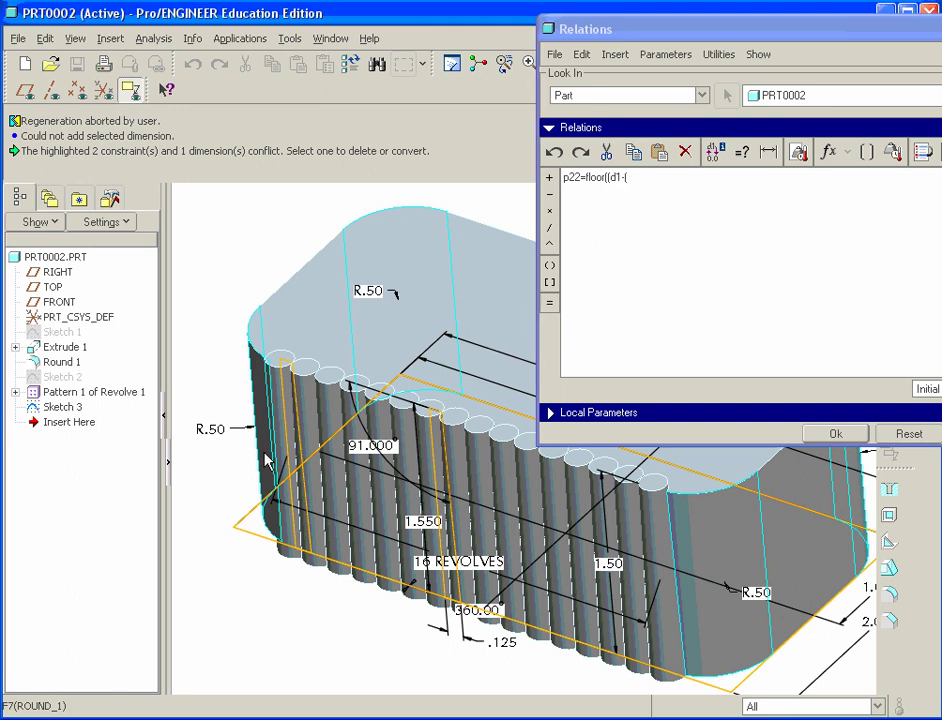
left_click(214, 434)
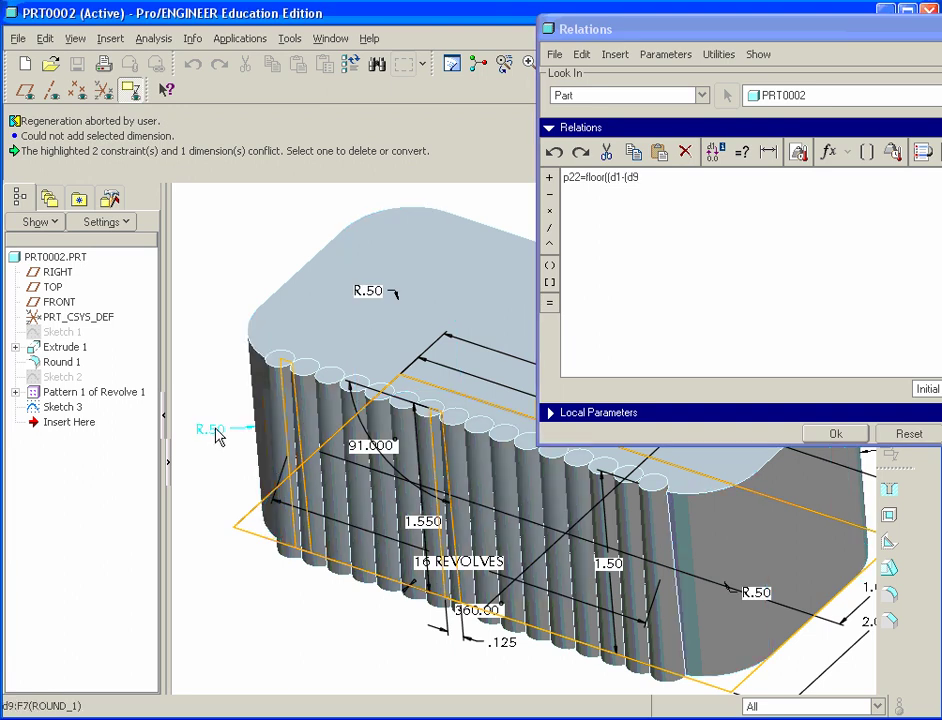
left_click(641, 179)
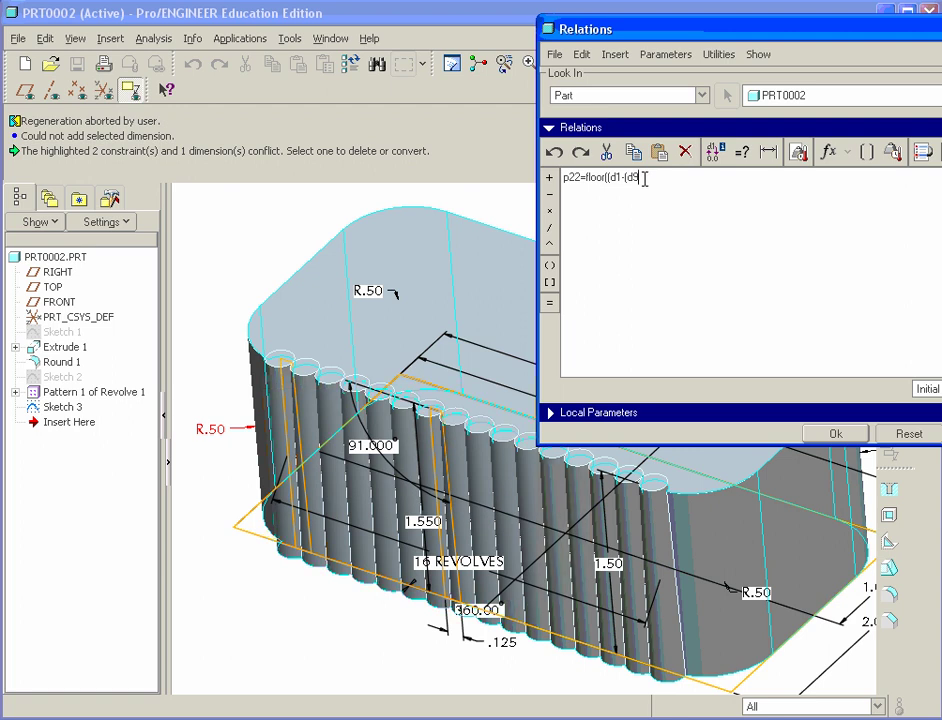
left_click(549, 211)
Divide by Sketch 3's rib spacing d24 and finish the relation as p22=floor((d1-(d9*2)/d24)+1
key("alt+Tab")
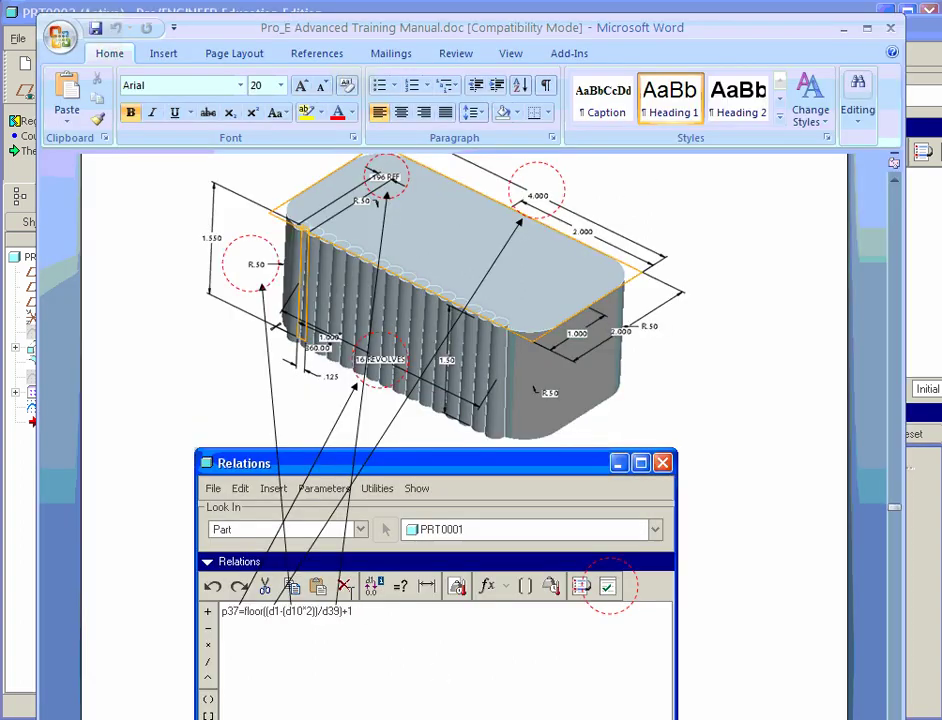
scroll(321, 585, "down", 1)
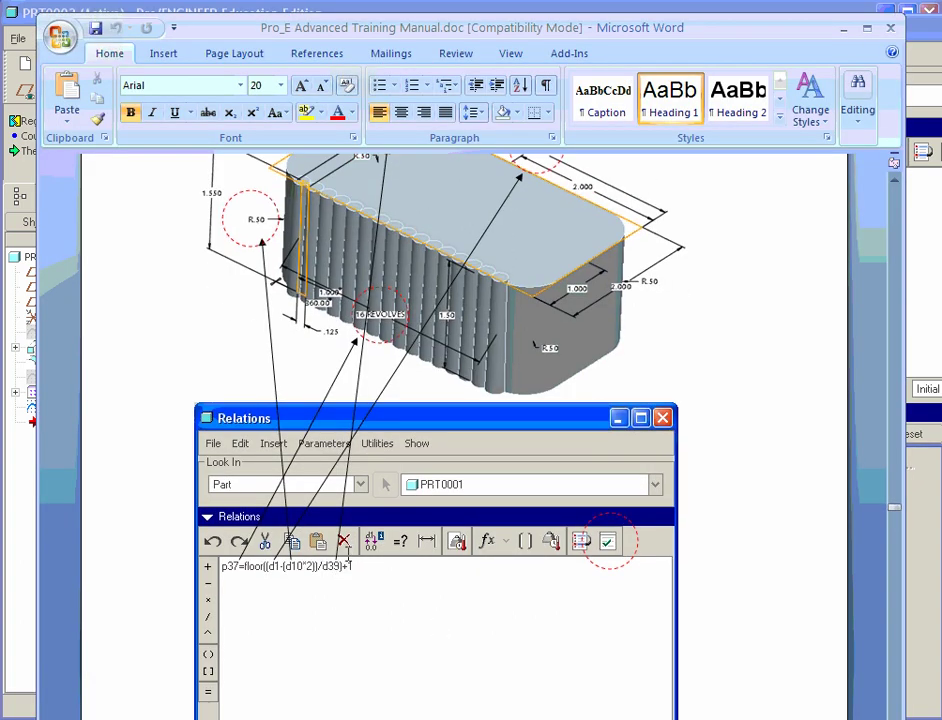
scroll(385, 441, "up", 1)
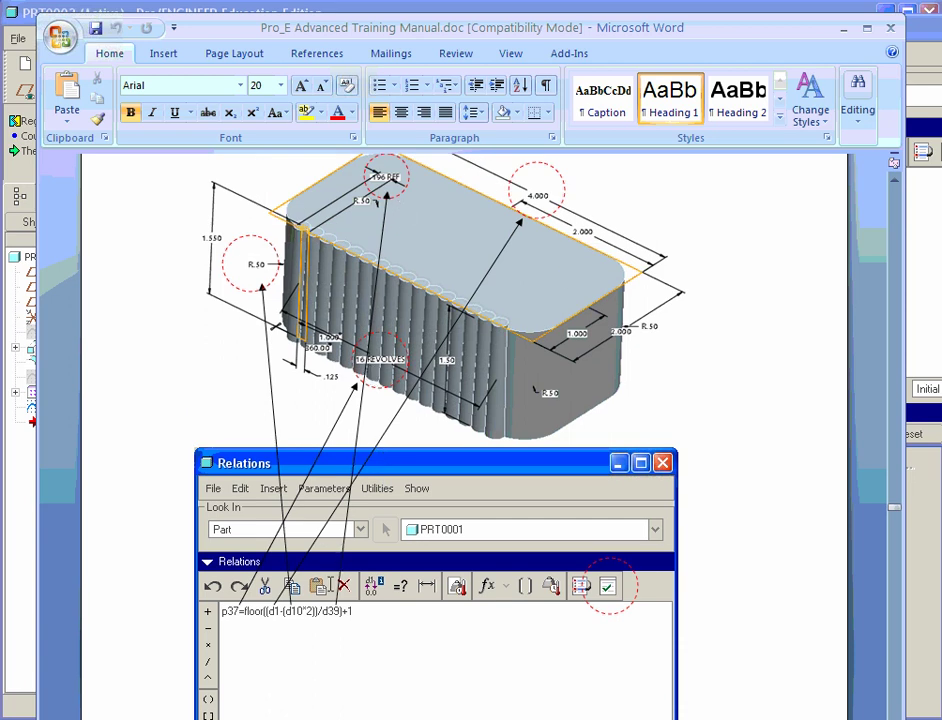
left_click(912, 586)
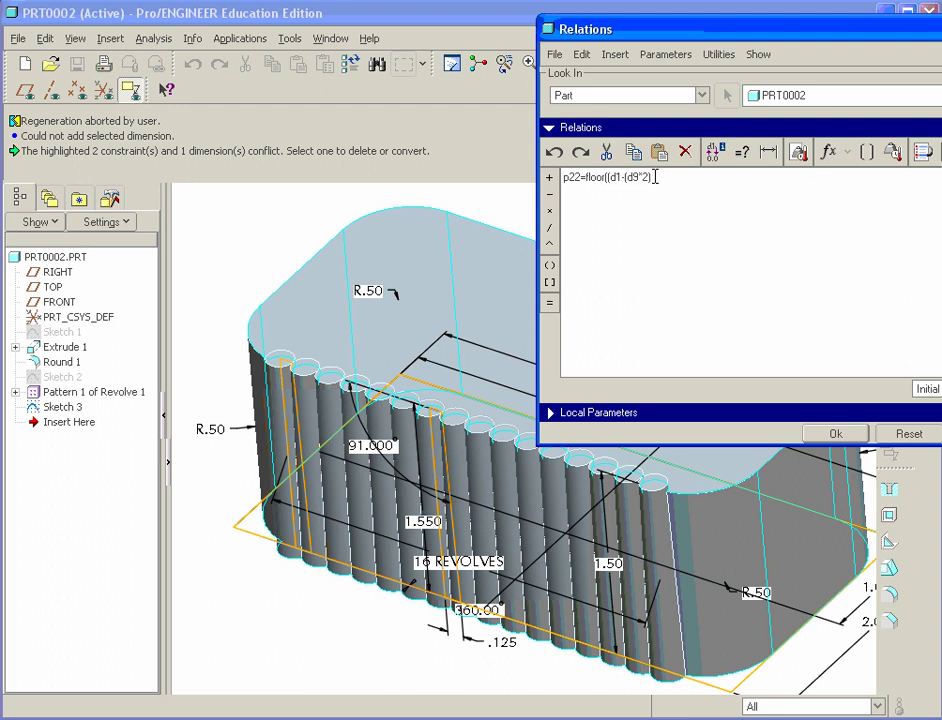
type("/")
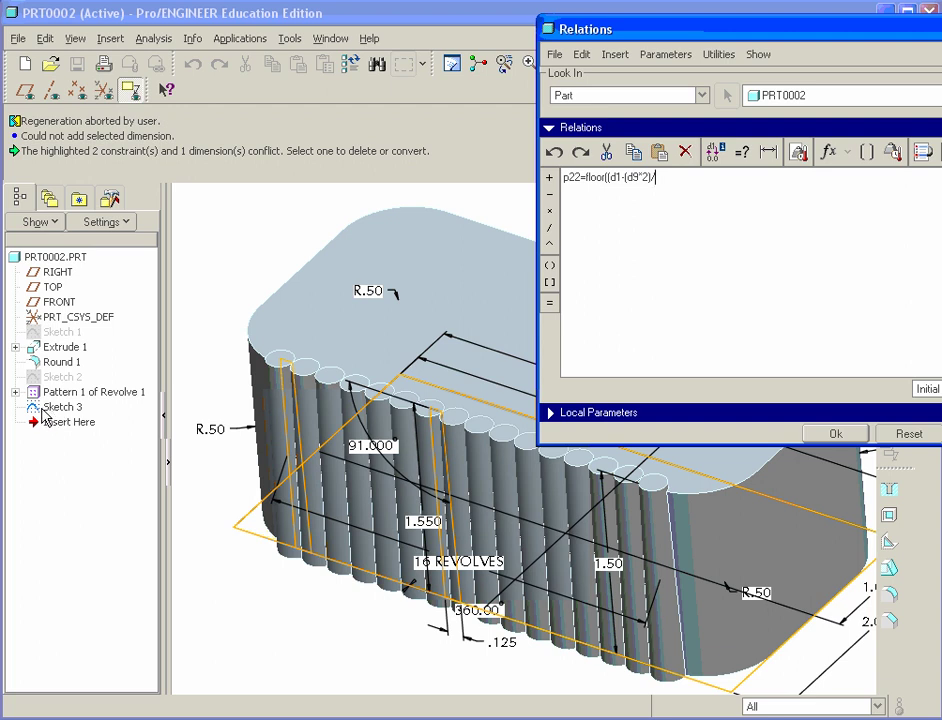
left_click(47, 408)
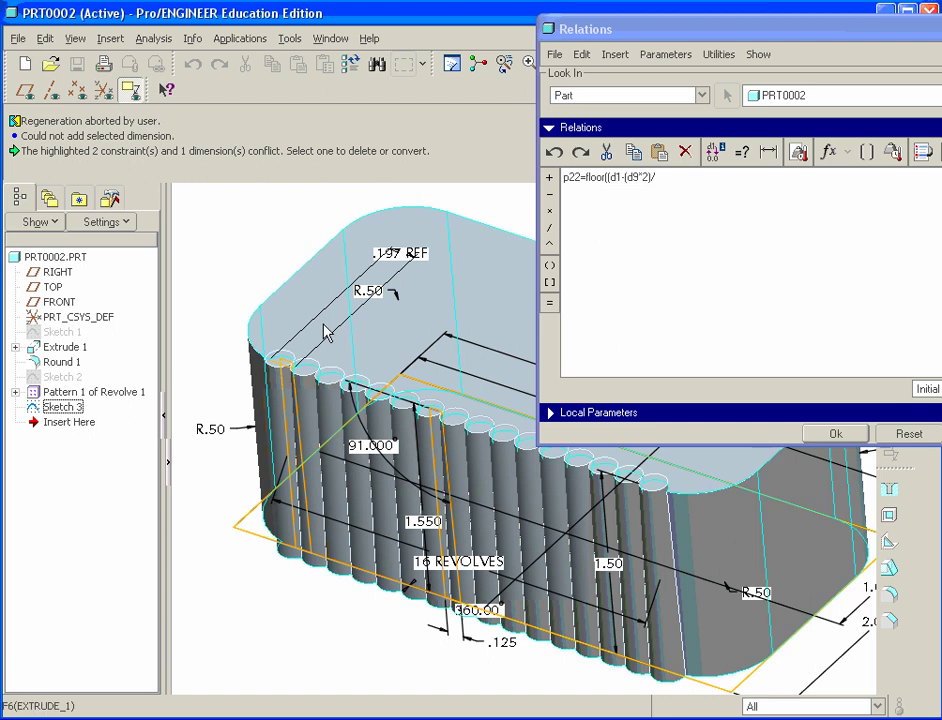
left_click(407, 256)
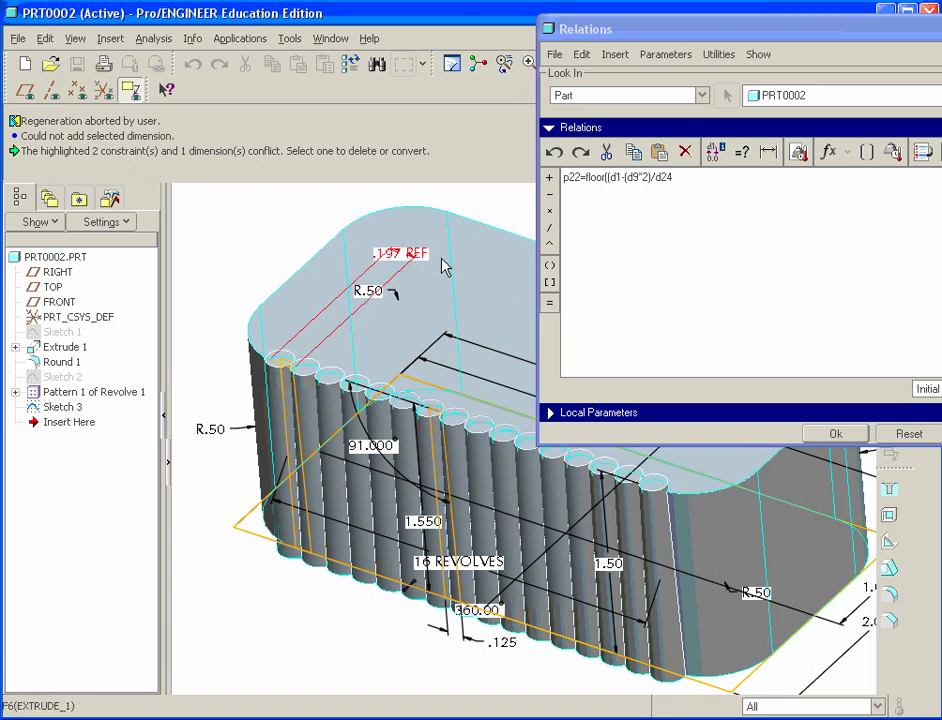
left_click(675, 177)
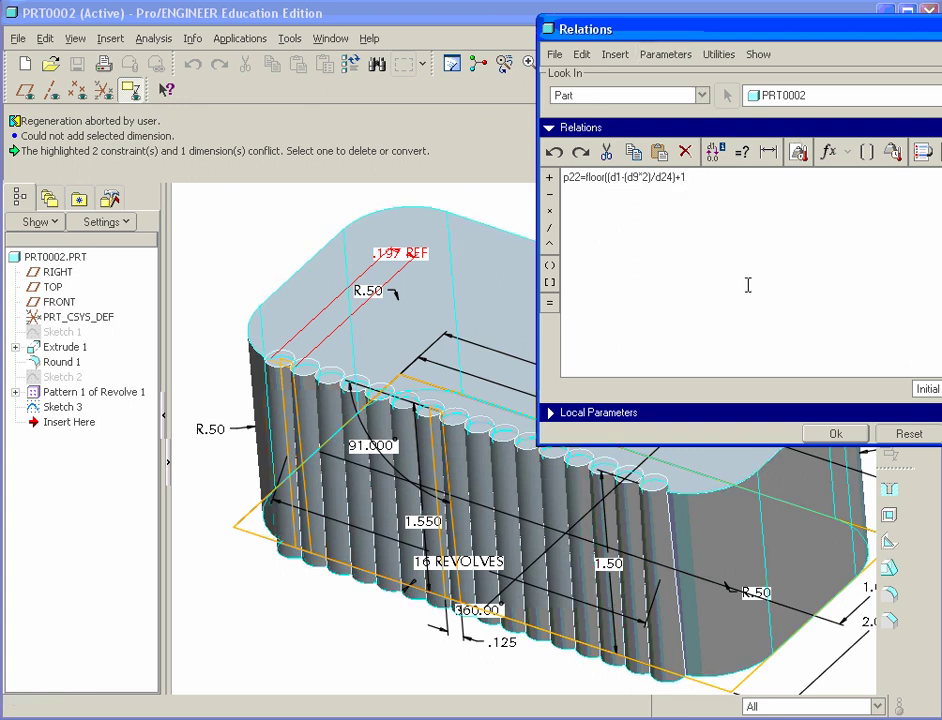
left_click(687, 177)
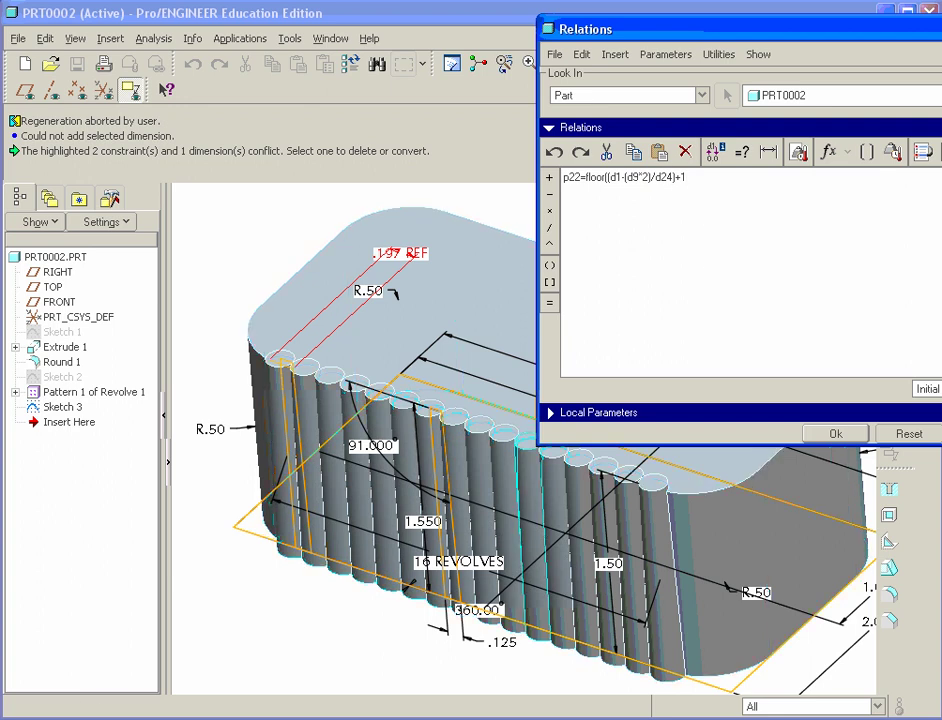
key("alt+Tab")
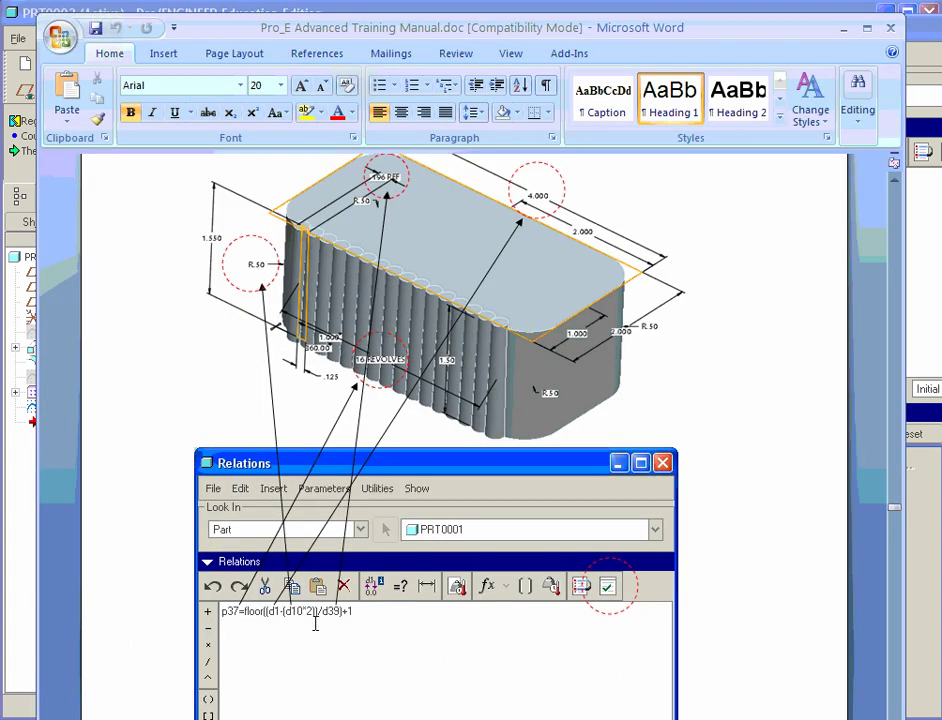
Verify the p22 relation and dismiss the reported error
key("alt+Tab")
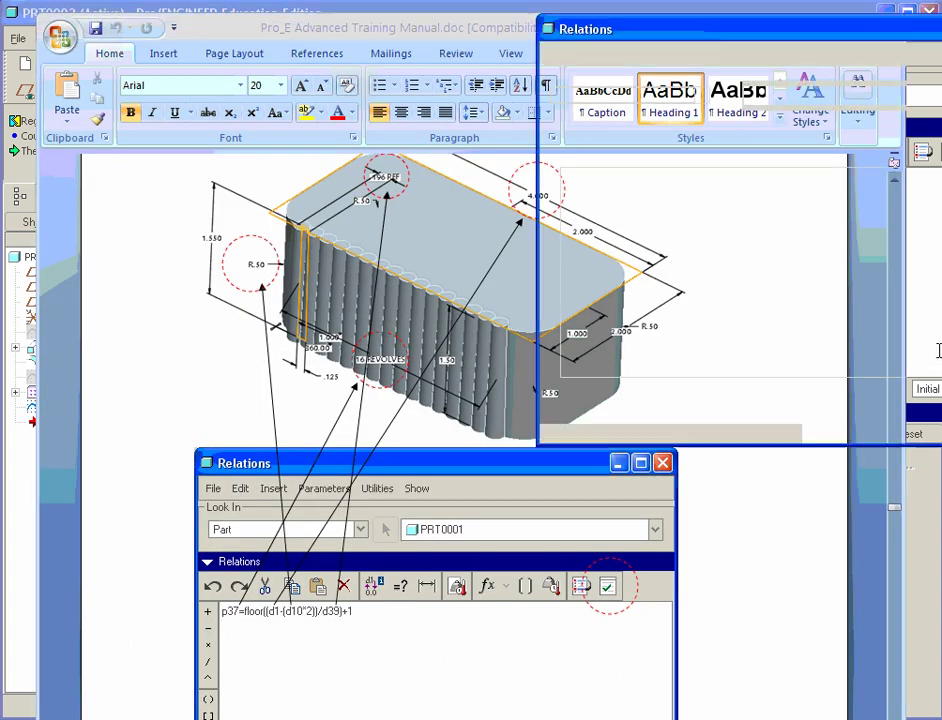
left_click_drag(733, 41, 586, 64)
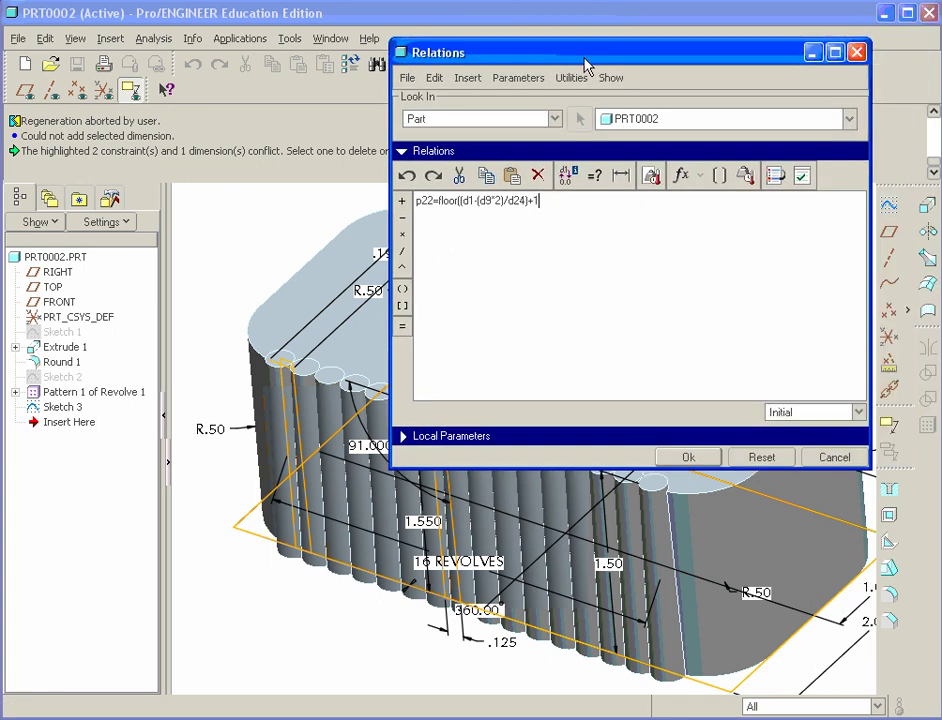
left_click(802, 177)
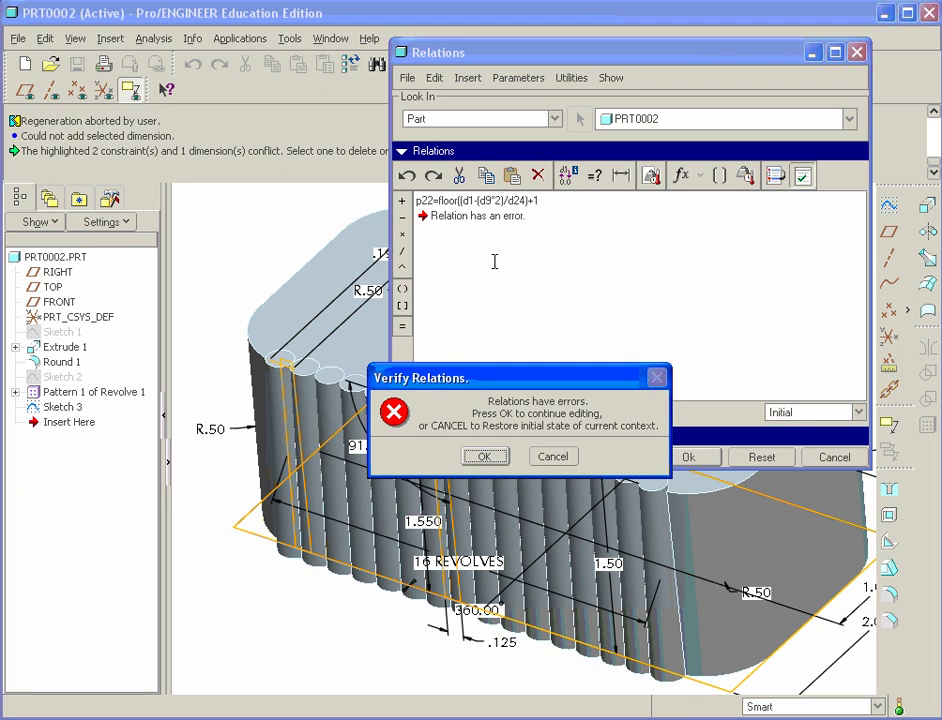
left_click(483, 458)
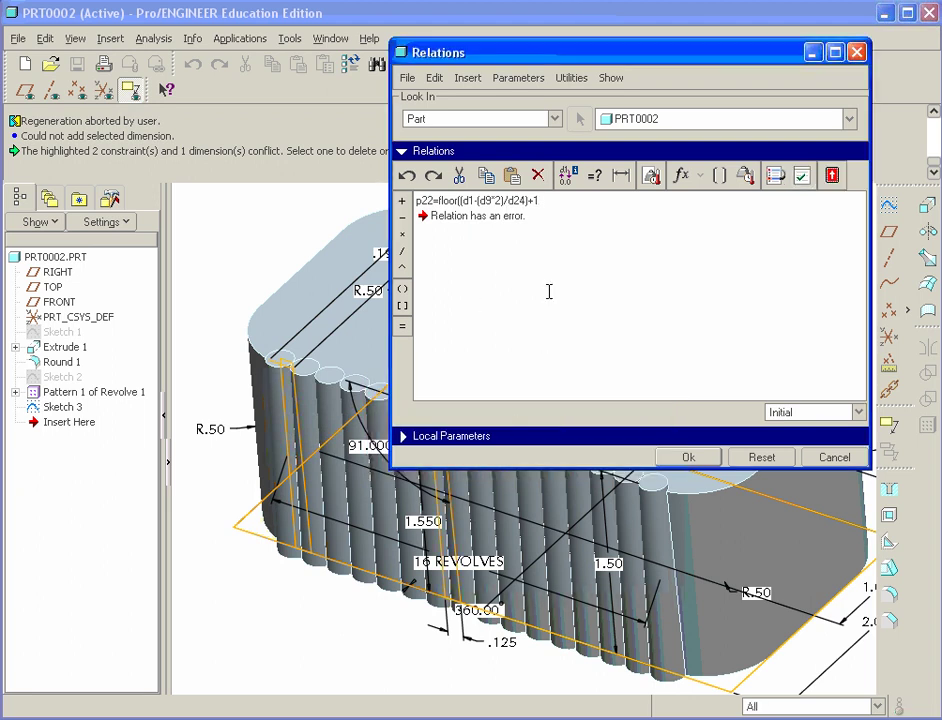
Insert the missing ) after (d9*2), verify successfully, and accept the relations
key("alt+Tab")
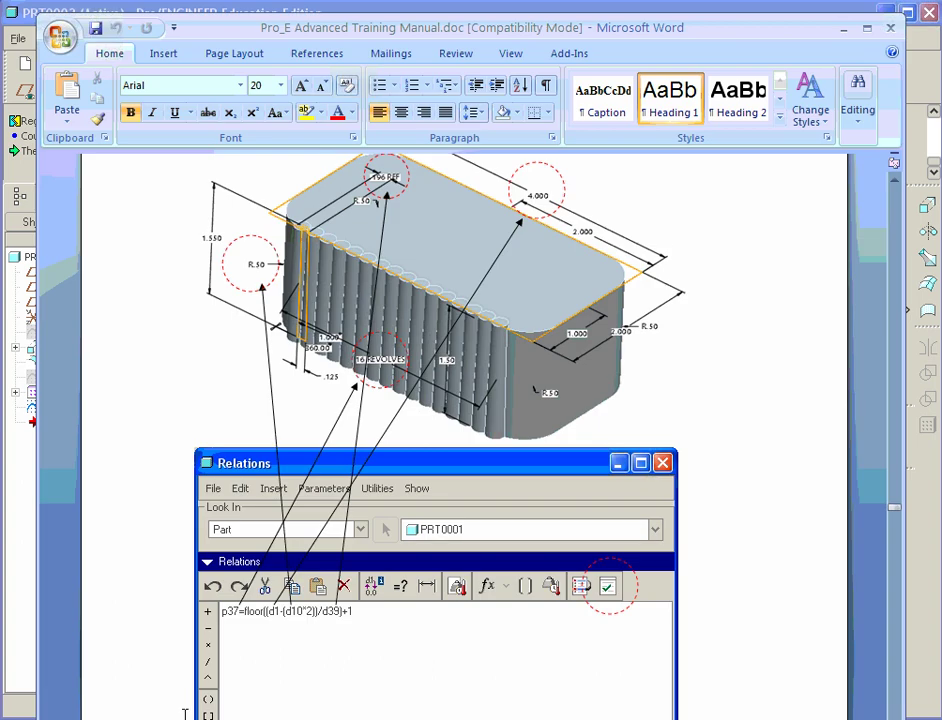
left_click(311, 611)
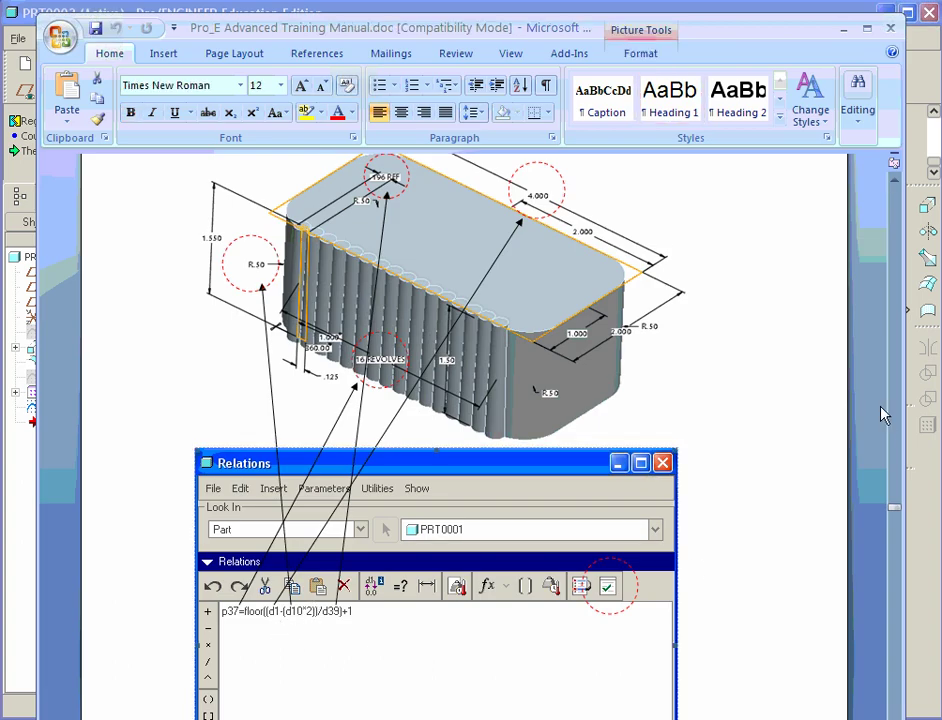
key("alt+Tab")
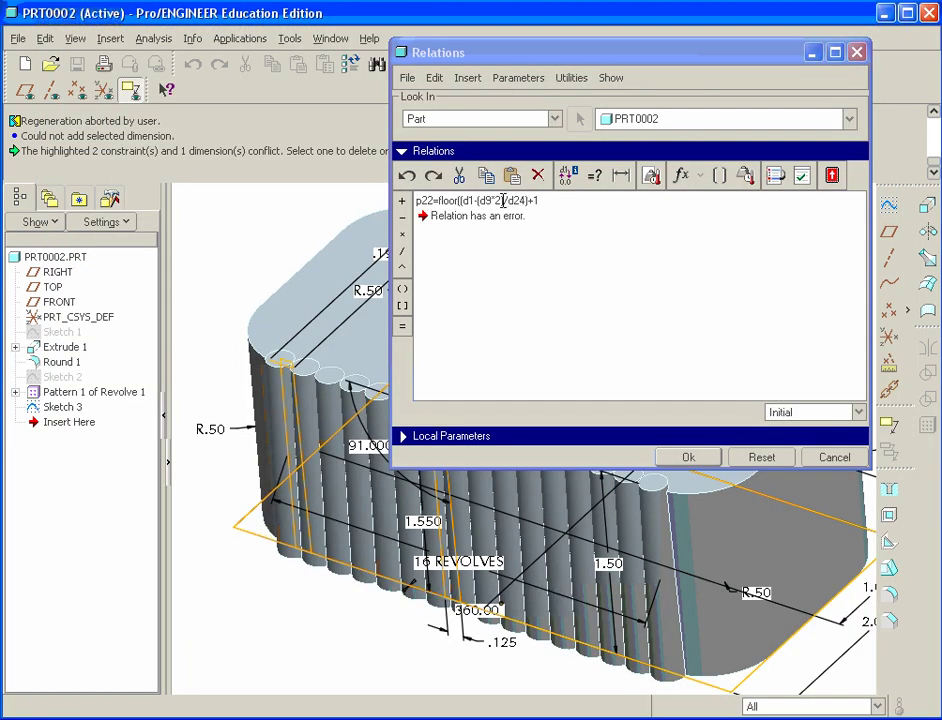
left_click(503, 200)
type(")")
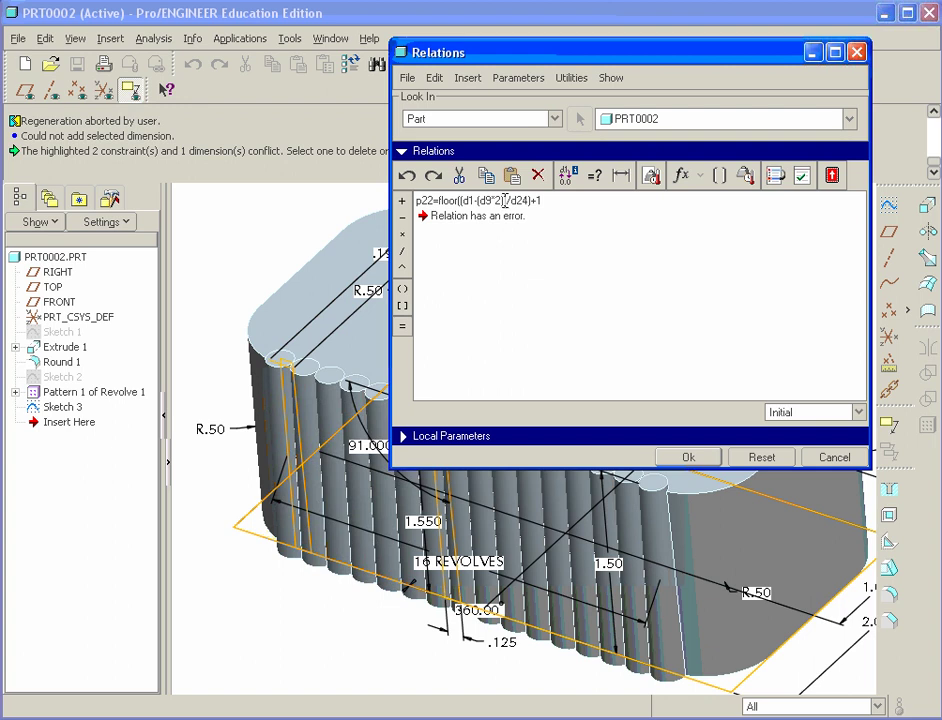
left_click(802, 178)
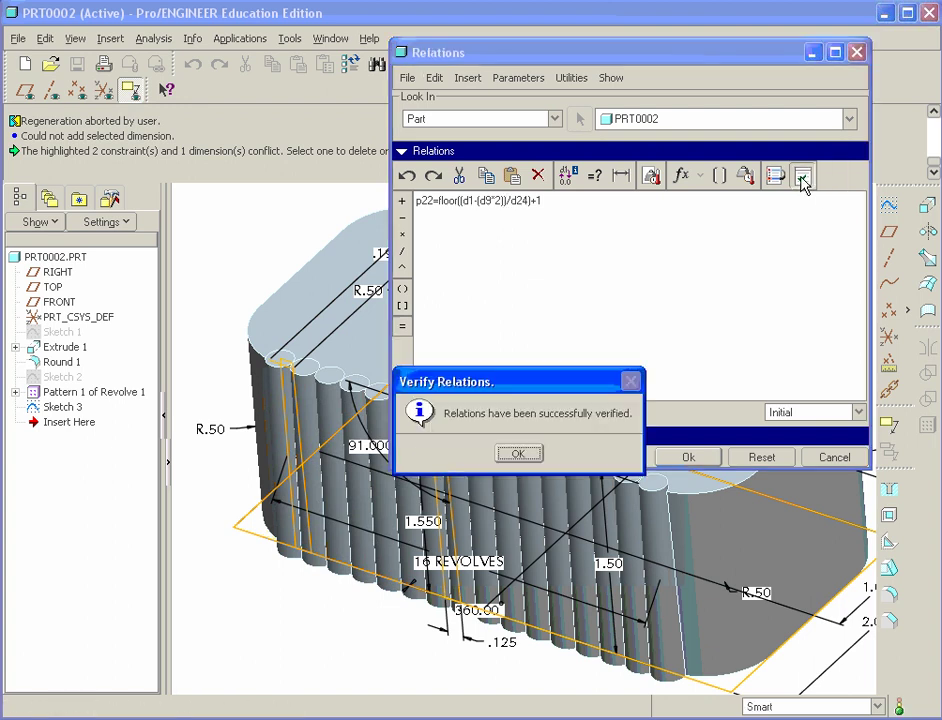
left_click(524, 455)
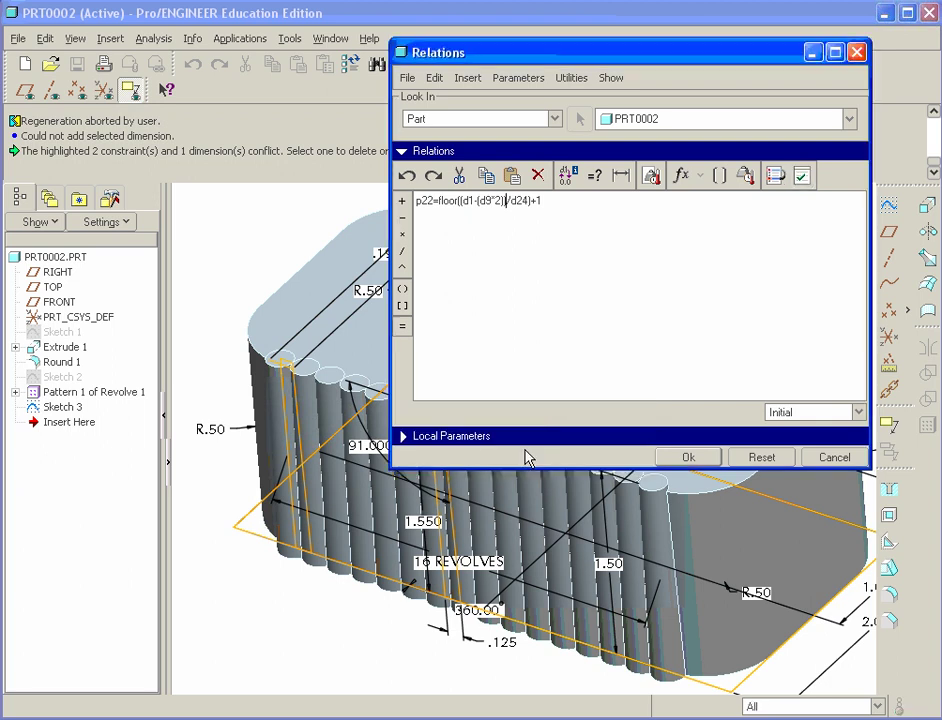
left_click(692, 459)
Regenerate the part with the new rib-count relation
scroll(706, 470, "down", 5)
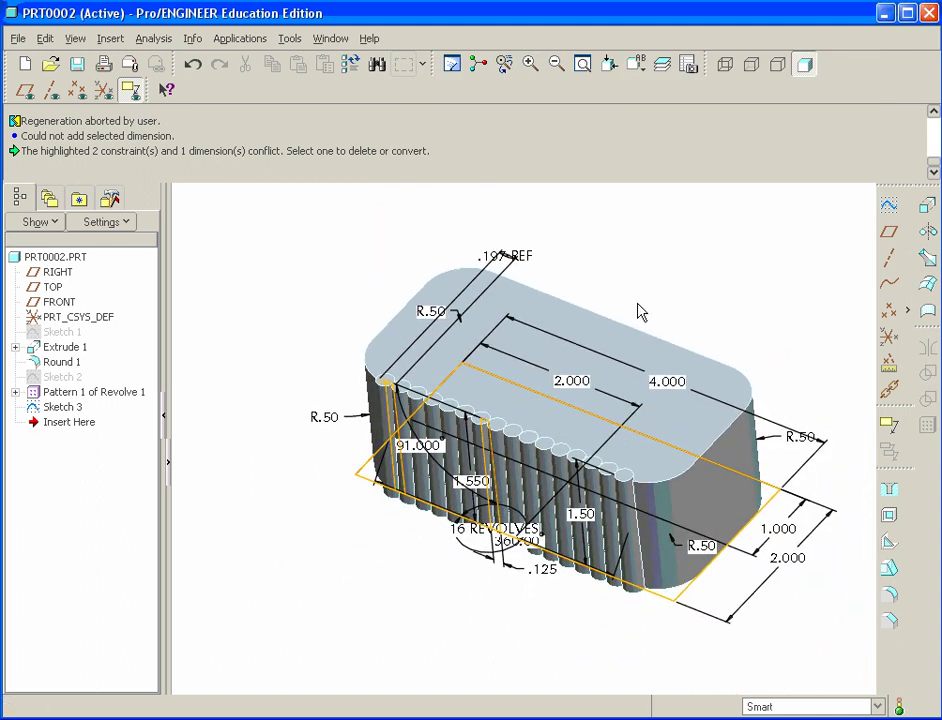
left_click(350, 66)
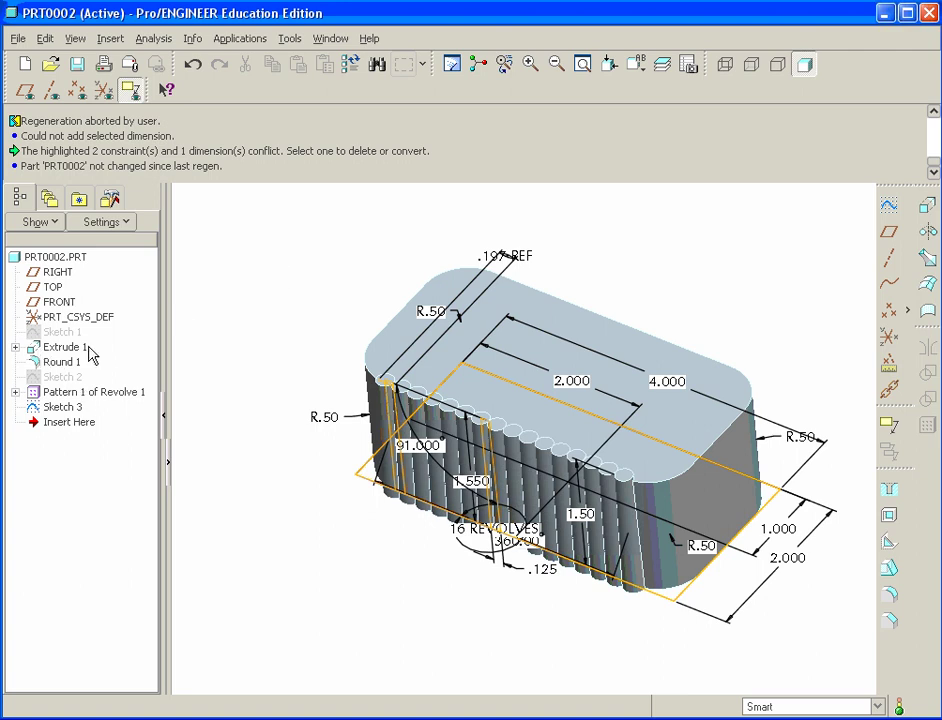
middle_click_drag(288, 368, 633, 406)
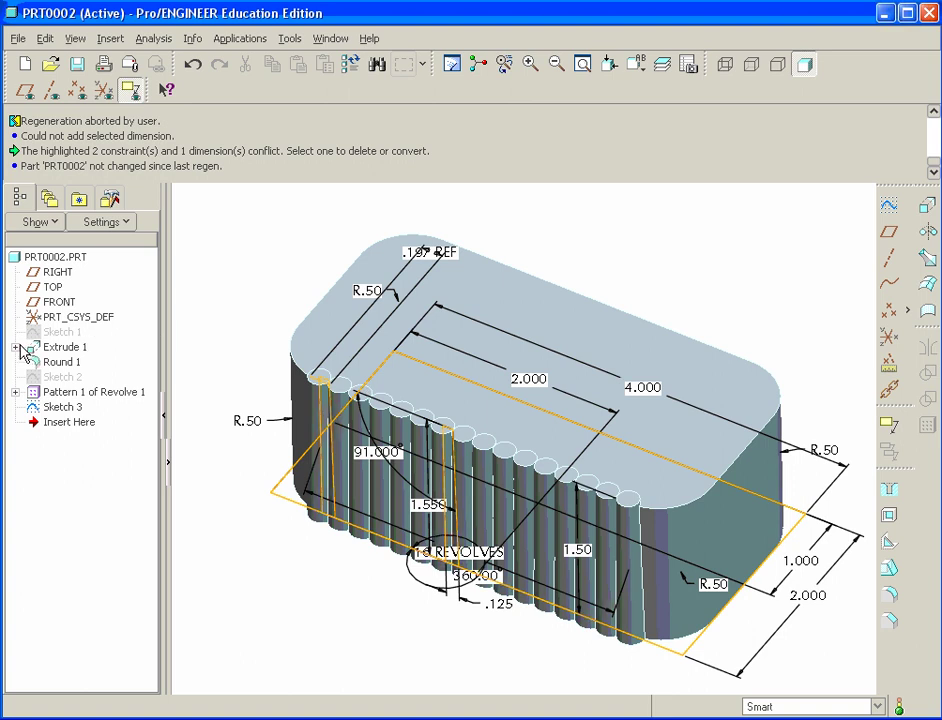
Change Sketch 1's 4.000 box length to 6.000 and regenerate to add ribs
left_click(16, 348)
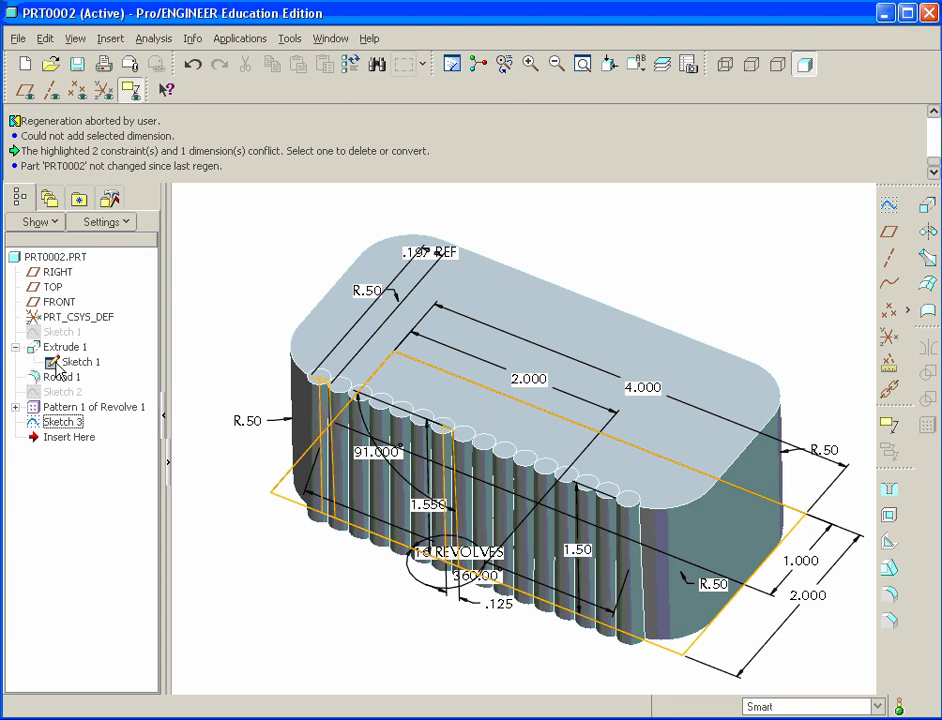
right_click(67, 364)
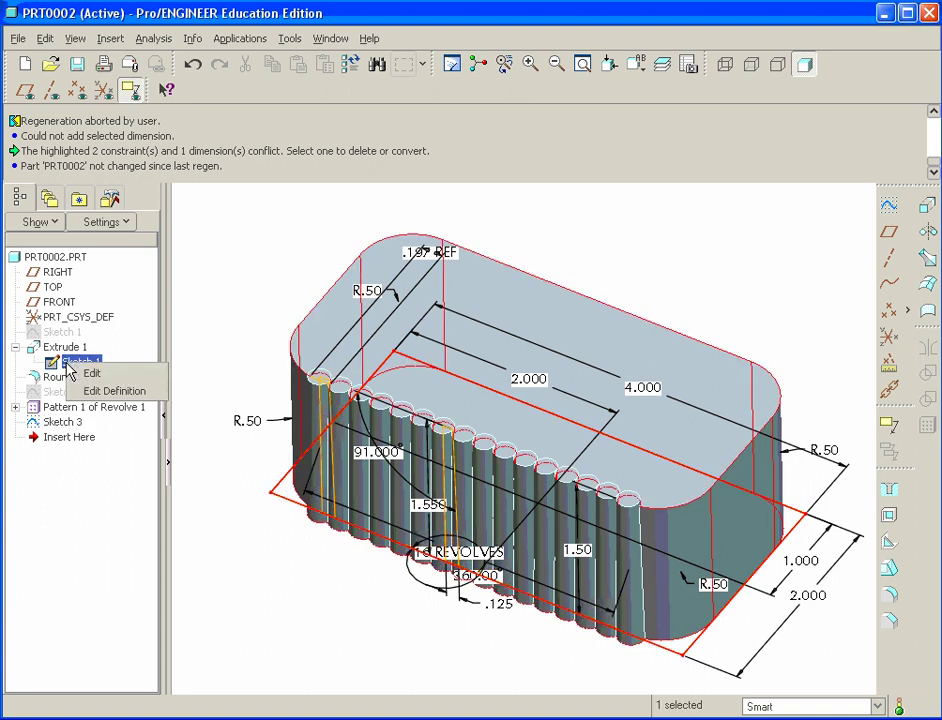
left_click(108, 390)
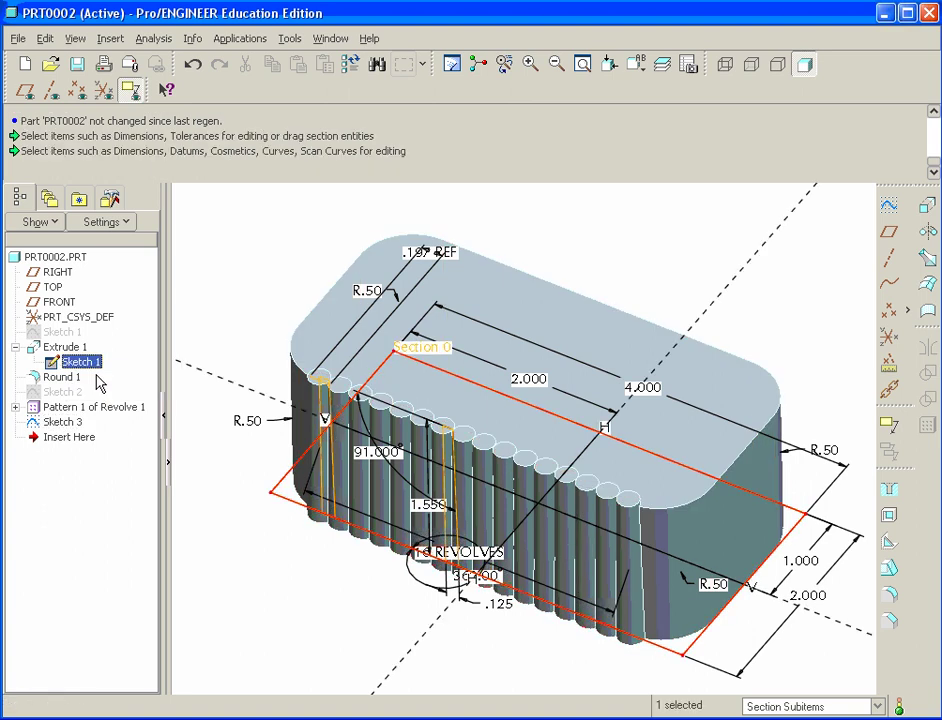
double_click(643, 388)
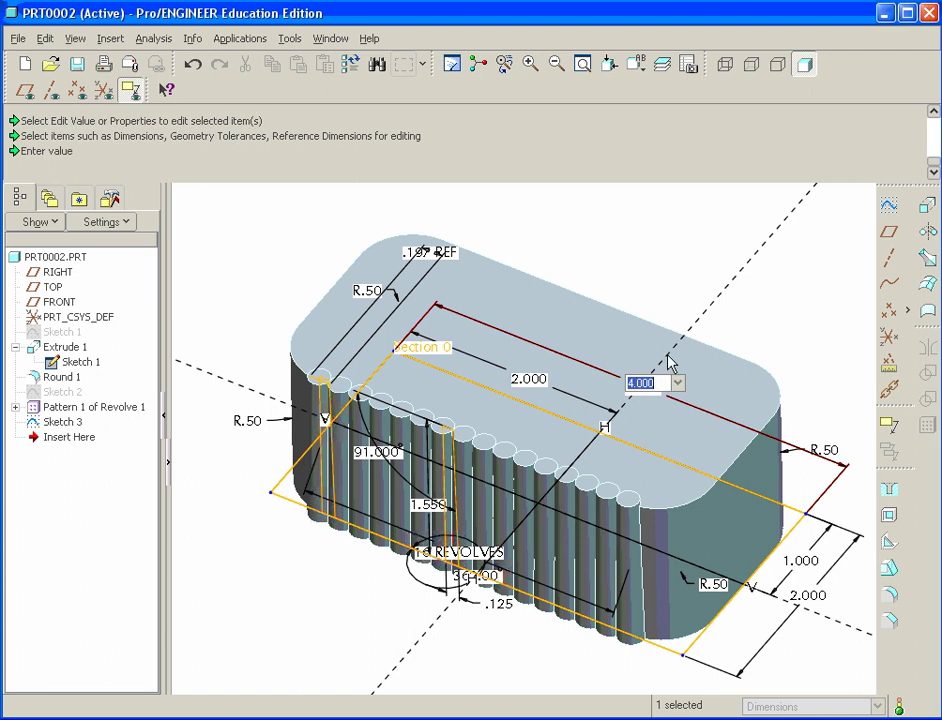
type("8")
key("Return")
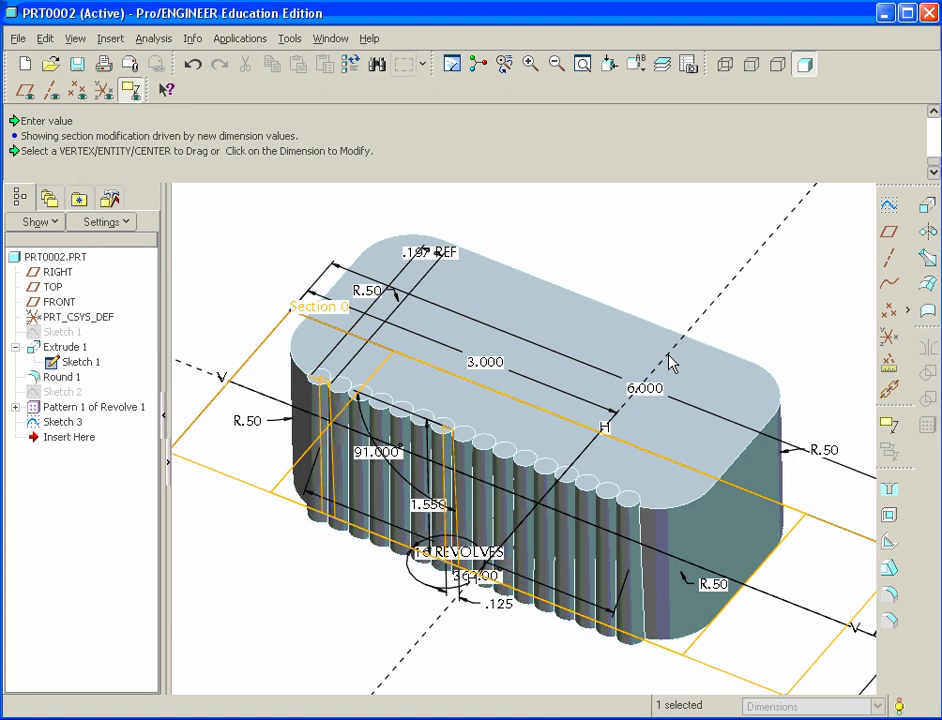
left_click(350, 66)
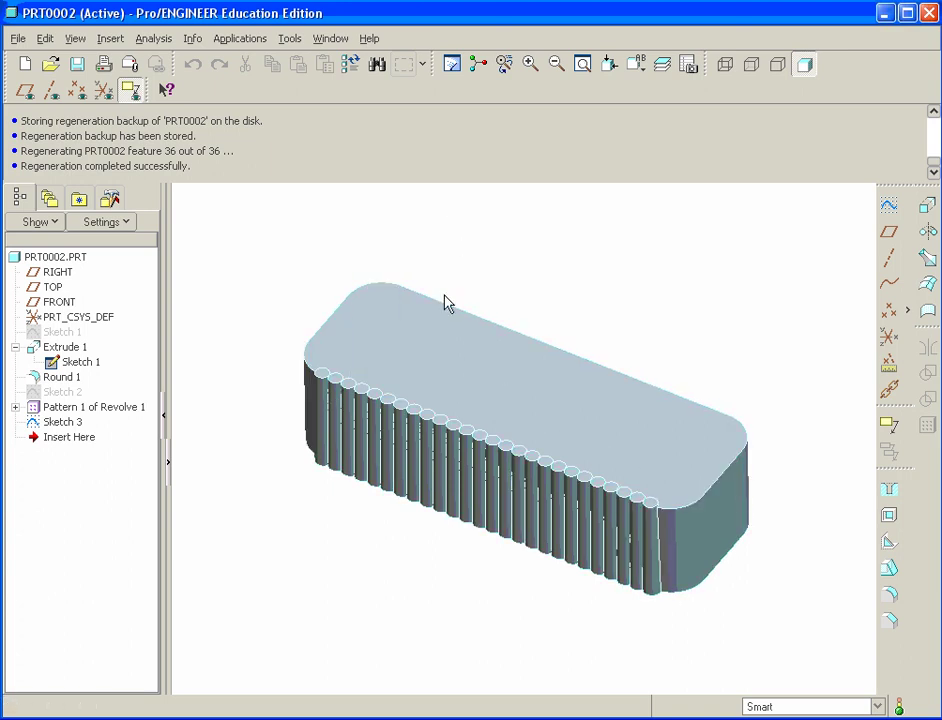
Set the box length back from 6.000 to 4 and regenerate
double_click(516, 381)
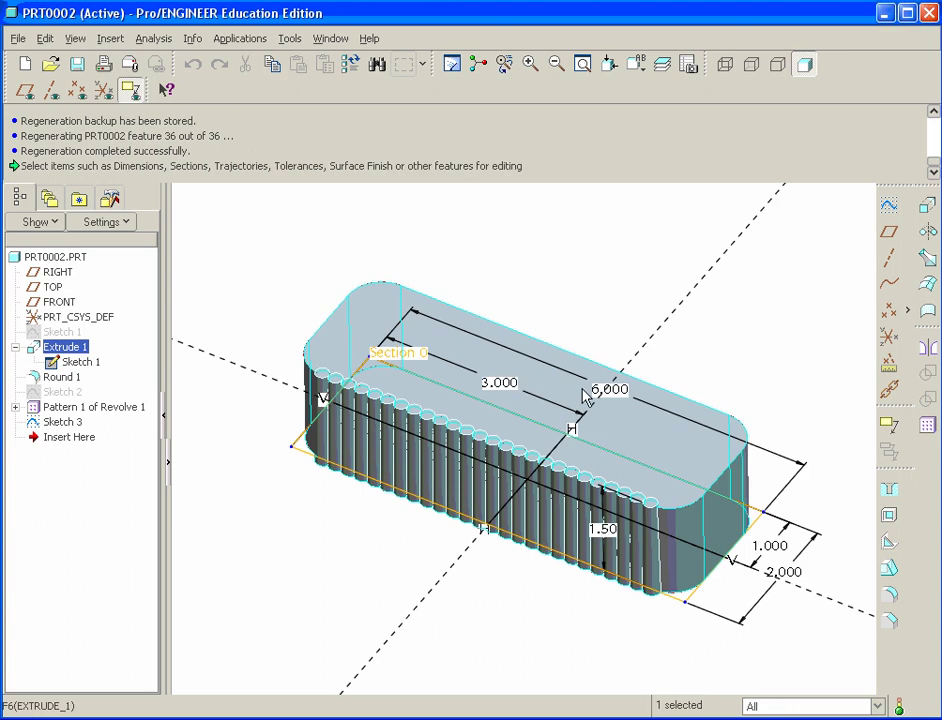
double_click(611, 395)
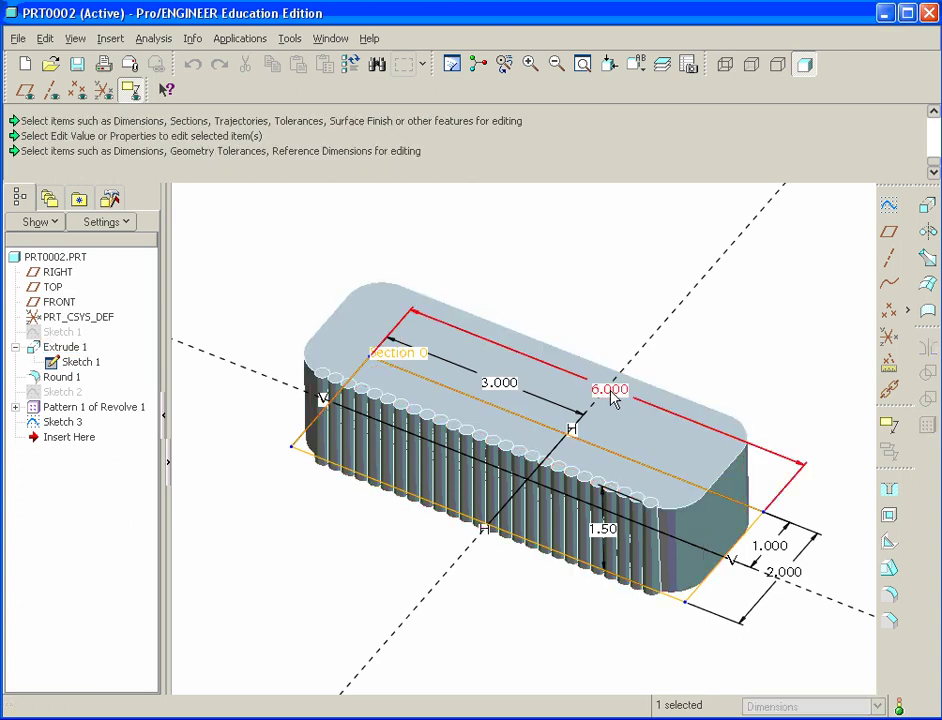
type("4")
key("Return")
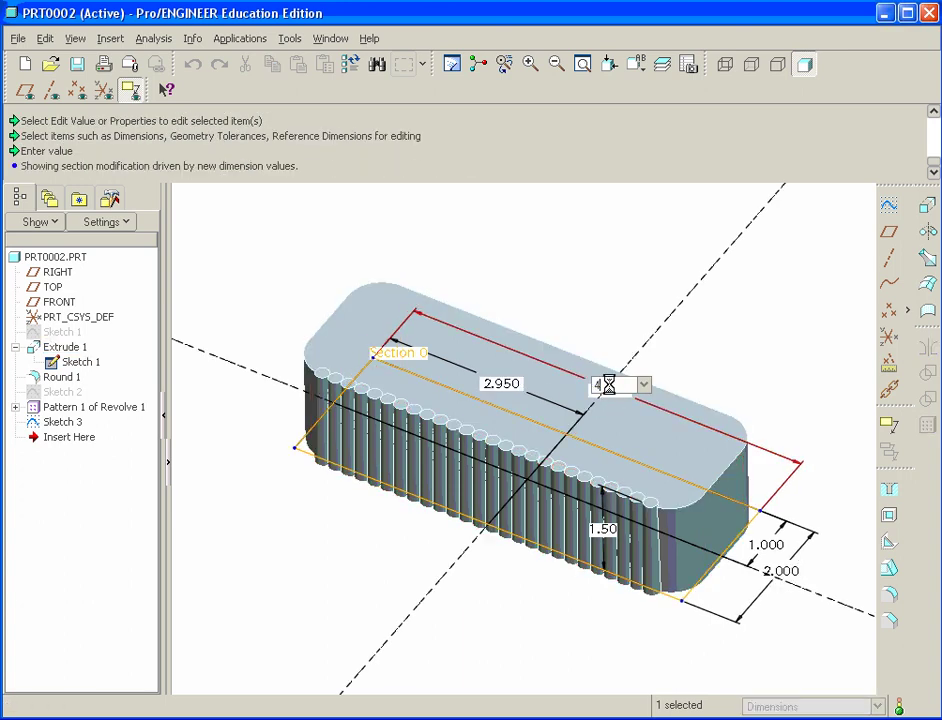
left_click(351, 63)
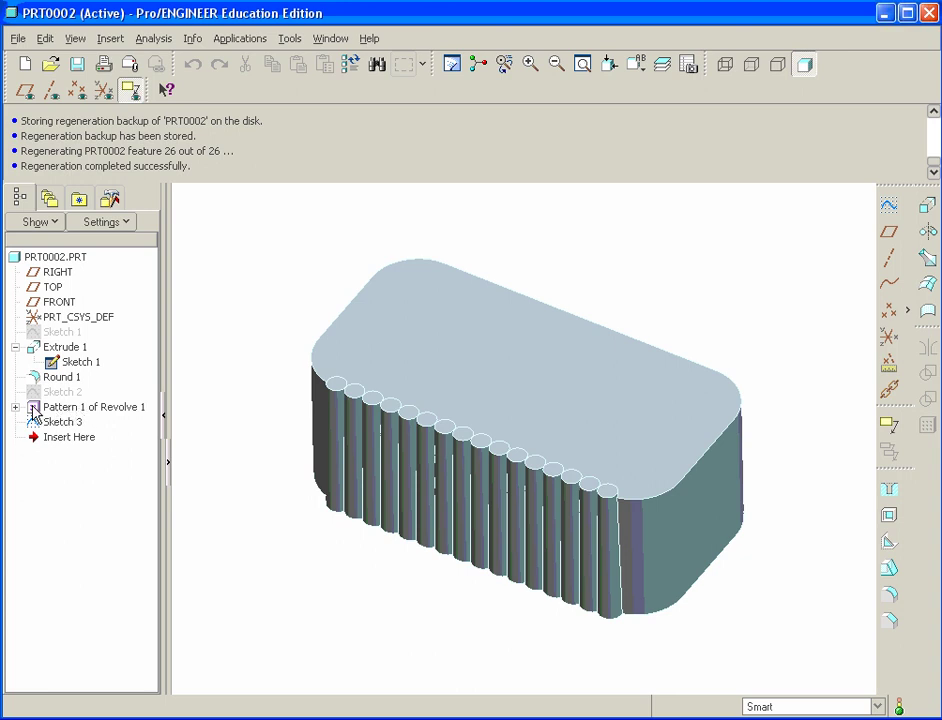
Group Sketch 3 and Pattern 1 of Revolve 1 together as LOCAL_GROUP
left_click(44, 425)
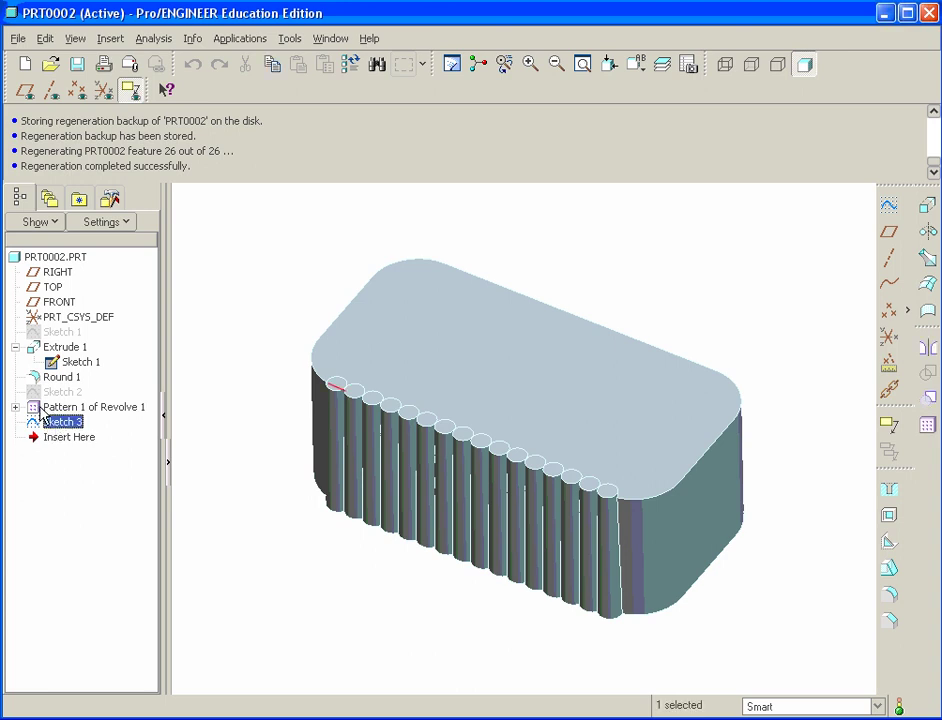
left_click(40, 408, "ctrl")
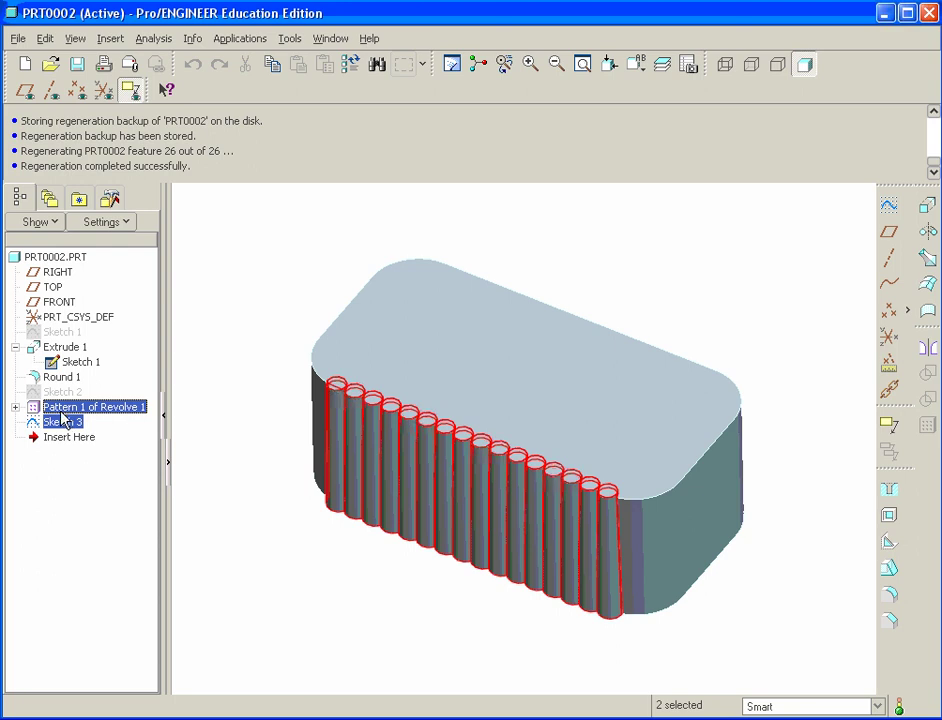
right_click(54, 408)
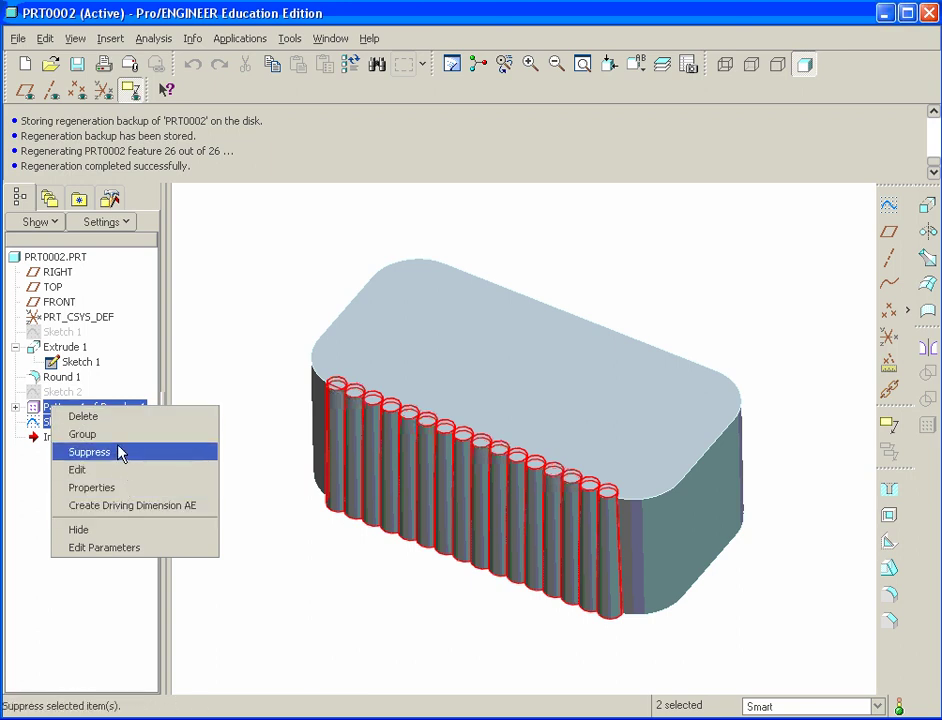
left_click(107, 433)
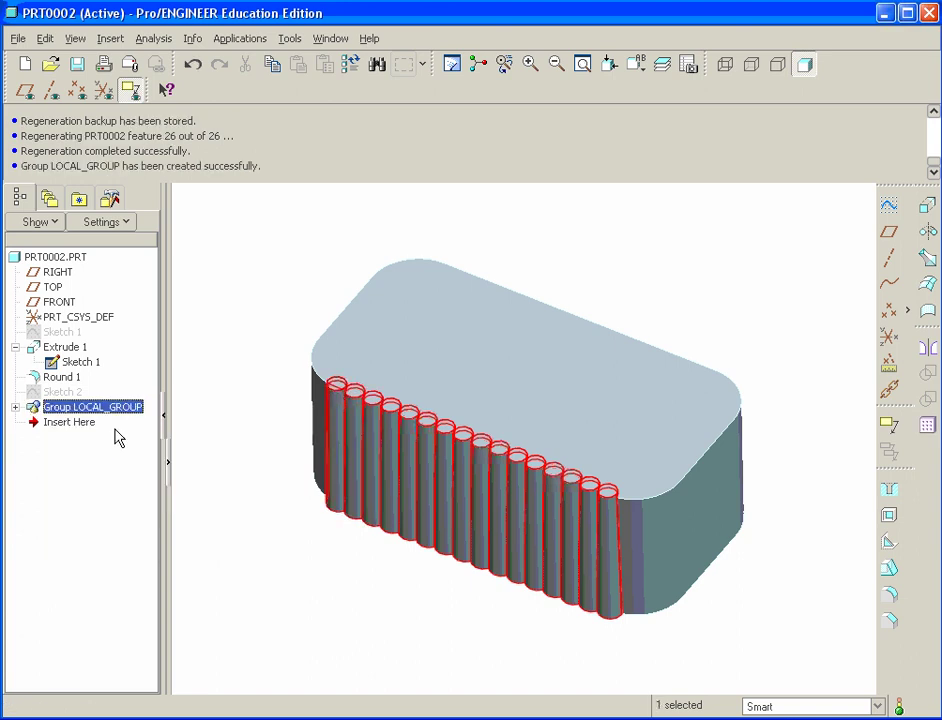
left_click(204, 391)
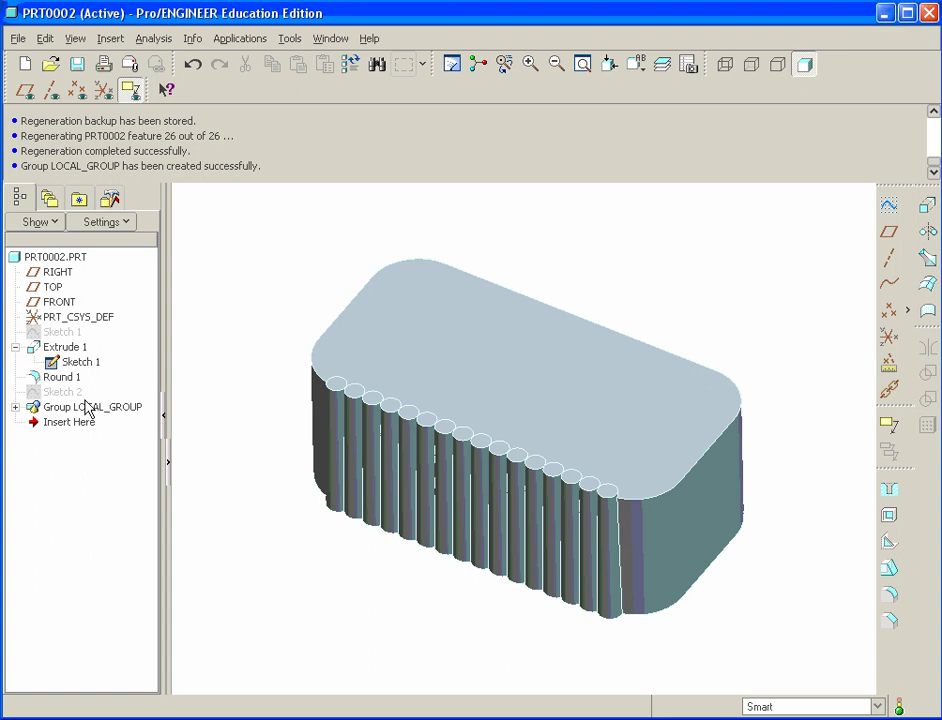
Mirror LOCAL_GROUP across the FRONT datum plane to create COPIED_GROUP on the opposite side
left_click(42, 409)
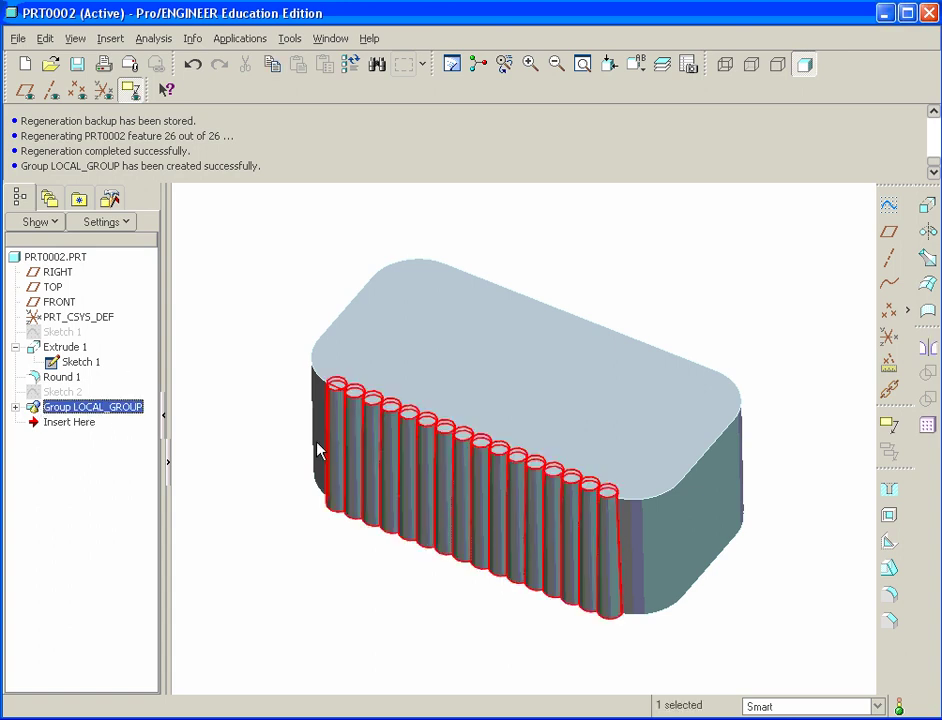
left_click(929, 355)
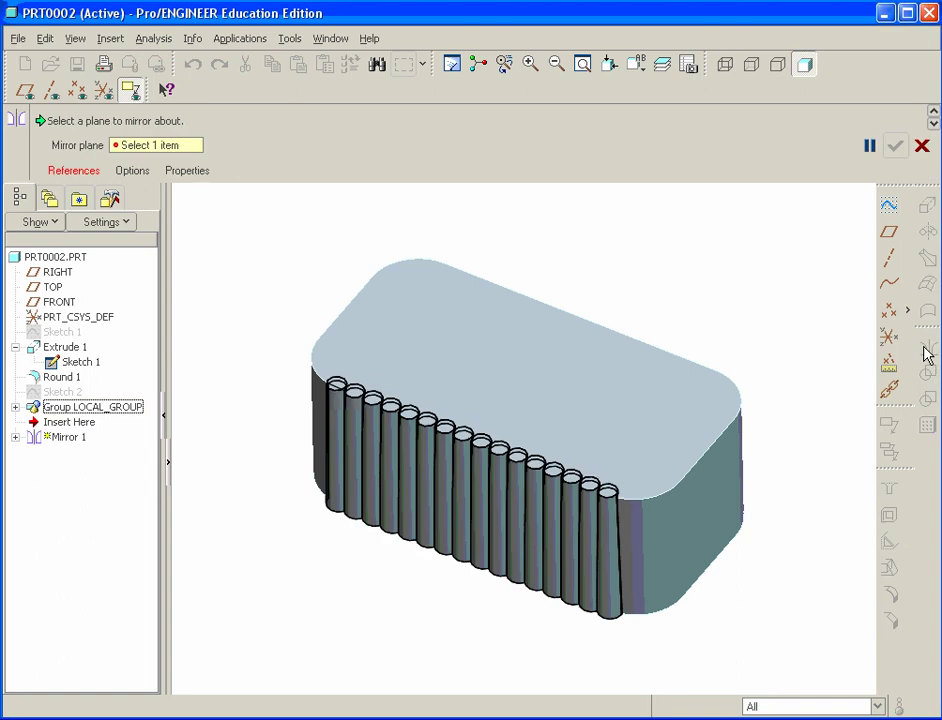
left_click(27, 91)
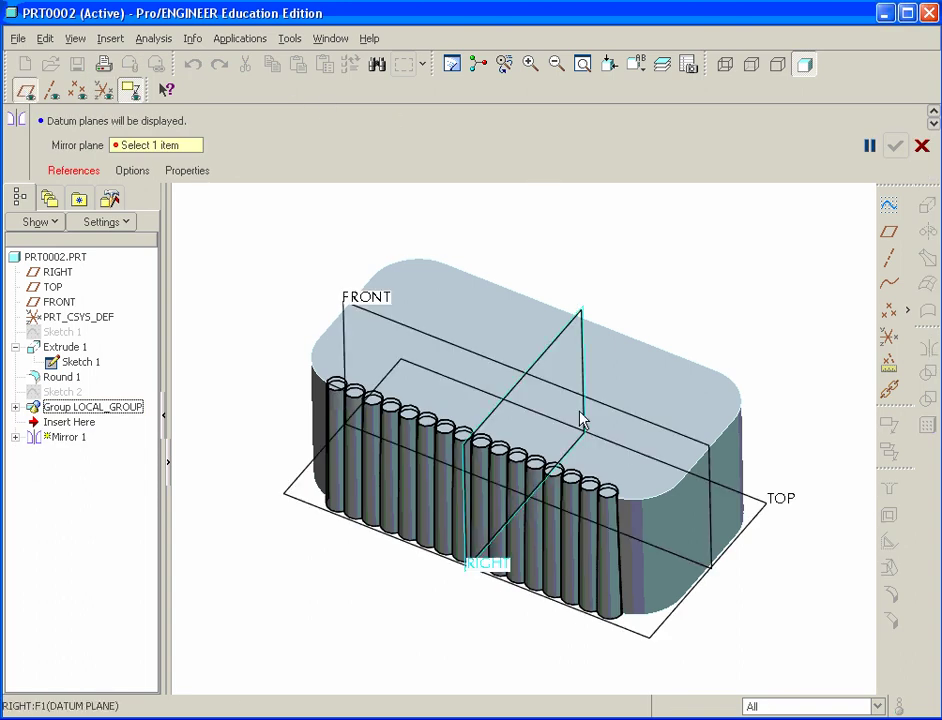
left_click(613, 413)
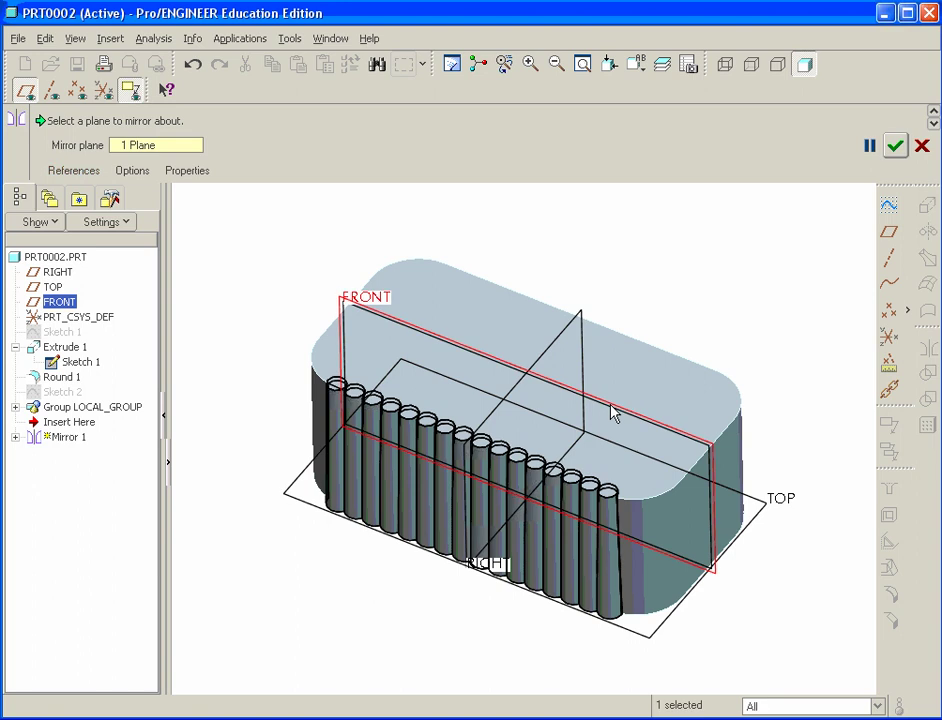
left_click(896, 148)
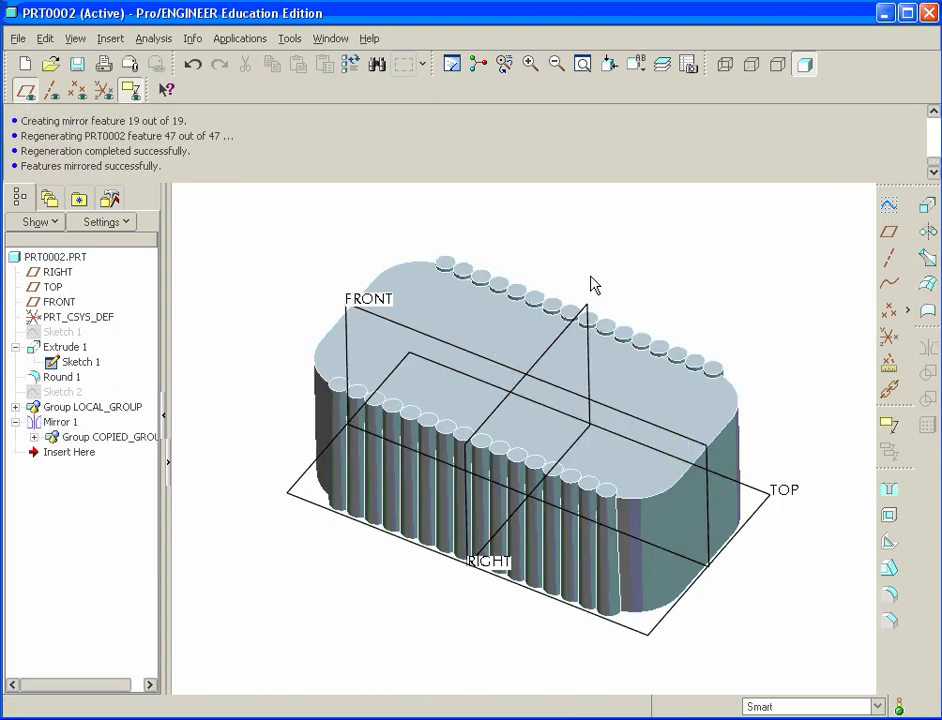
left_click(26, 90)
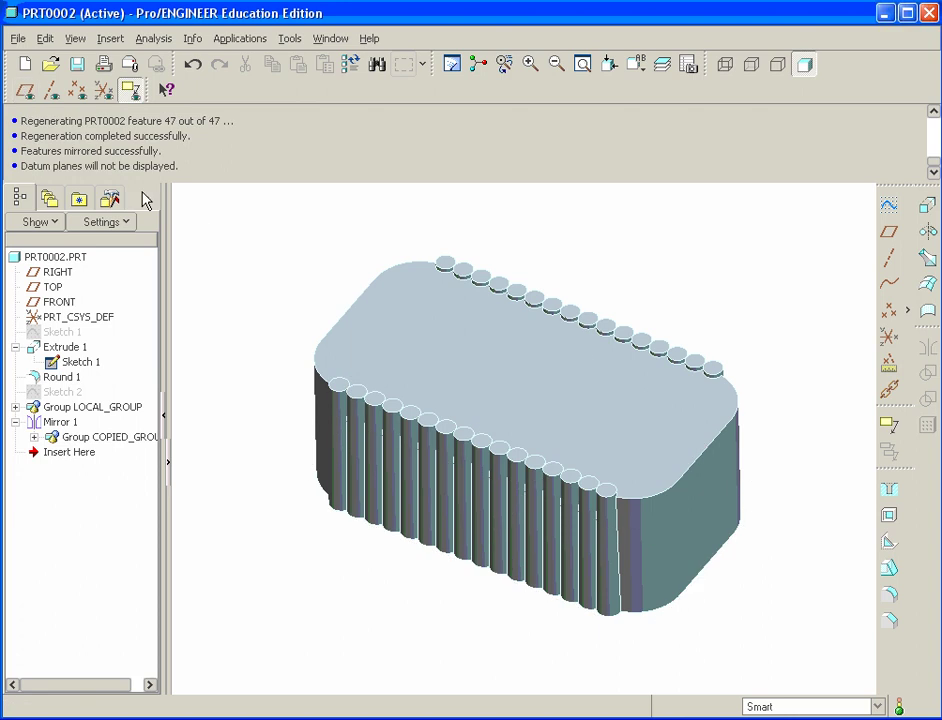
Change Extrude 1's box length from 4.000 to 8 and regenerate to see both rib rows multiply
middle_click_drag(315, 311, 435, 374)
left_click(500, 373)
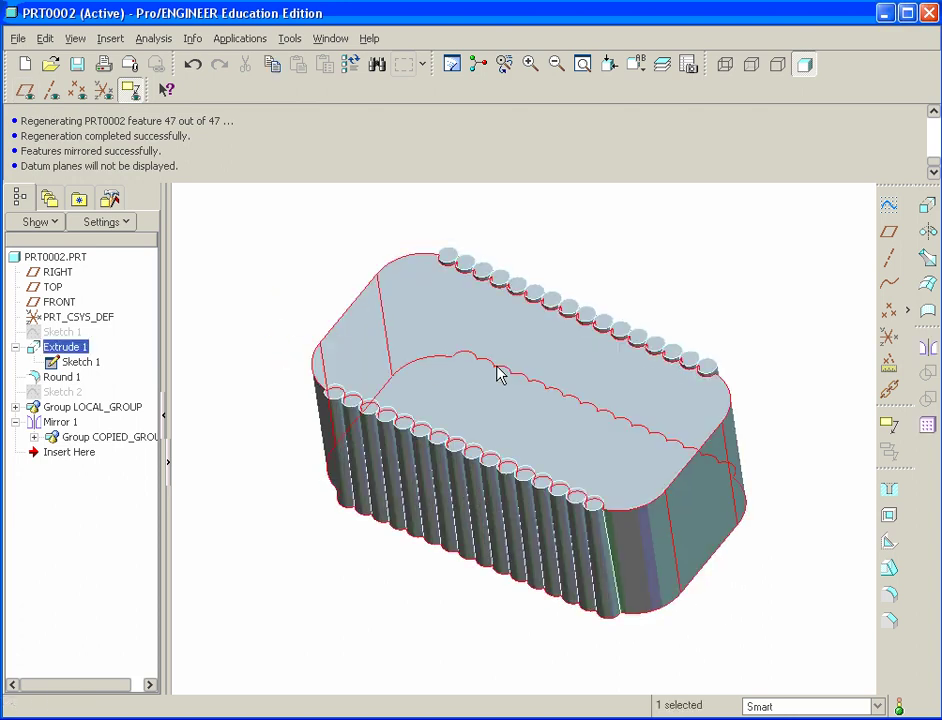
double_click(500, 373)
left_click(637, 362)
double_click(637, 362)
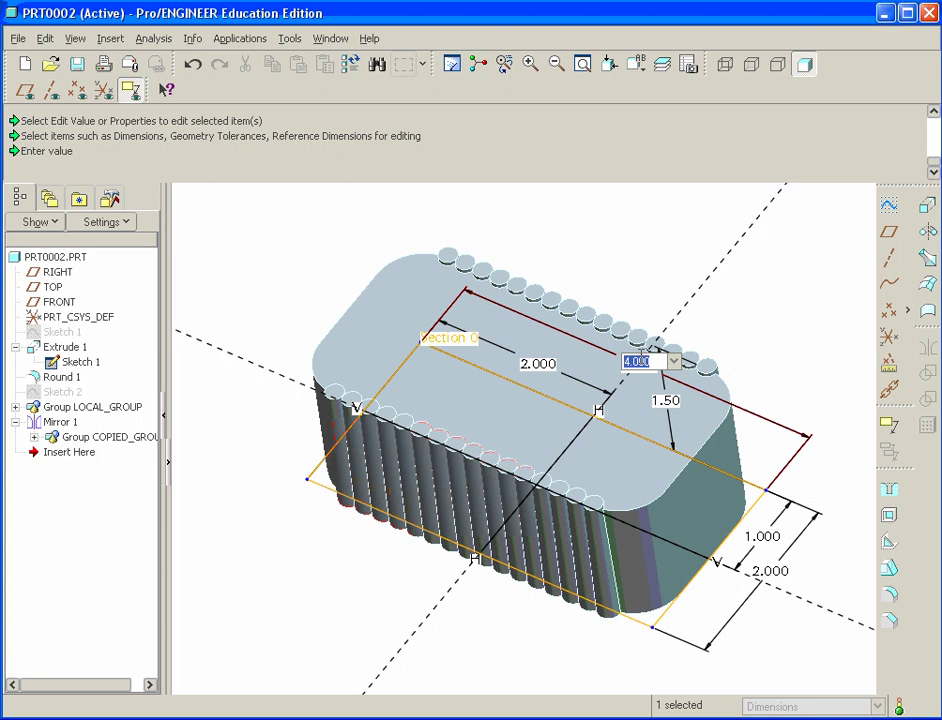
type("8")
key("Return")
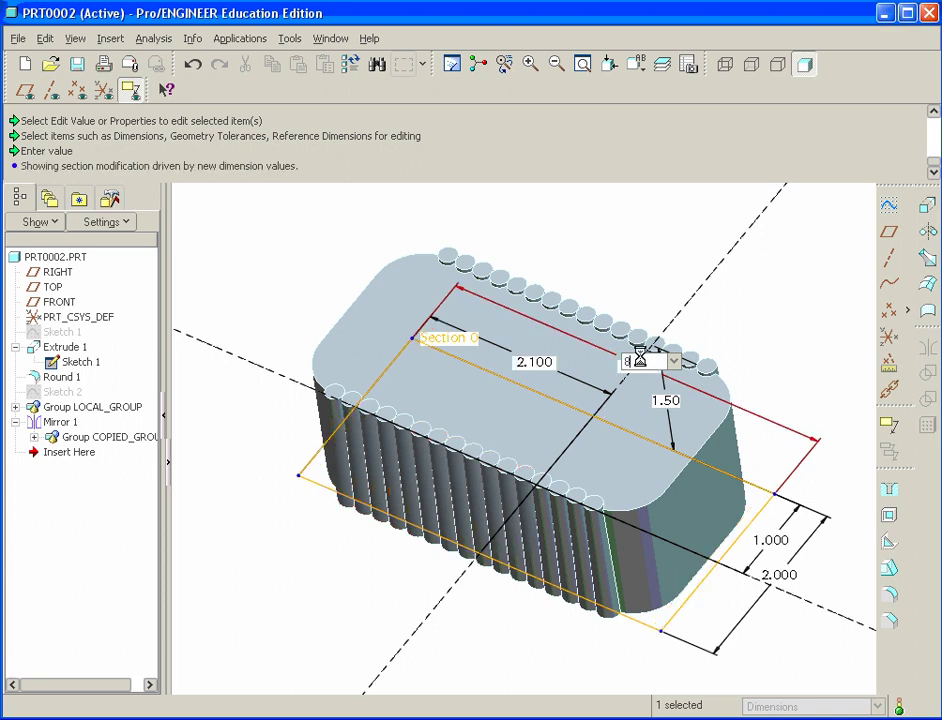
left_click(350, 64)
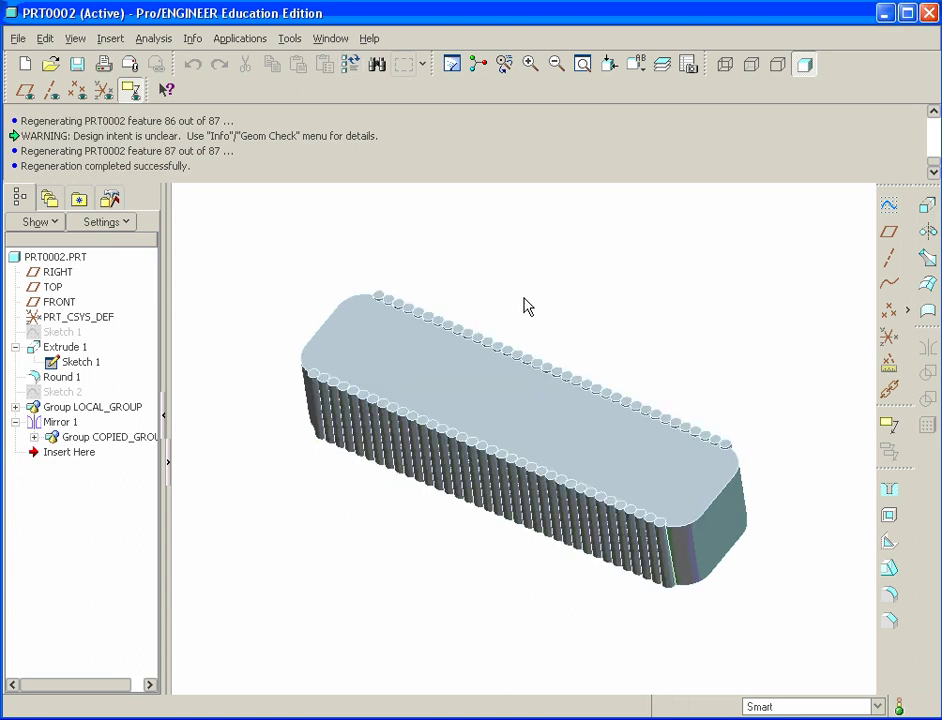
middle_click_drag(523, 305, 463, 386)
Restore Extrude 1's box length from 8.000 back to 4 and regenerate
double_click(509, 393)
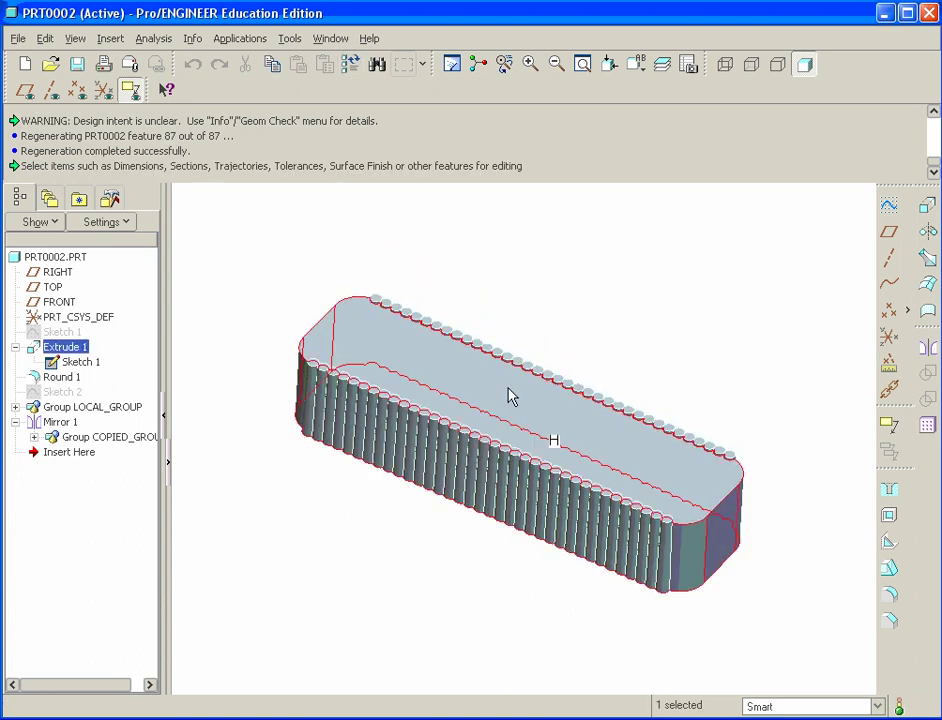
double_click(589, 412)
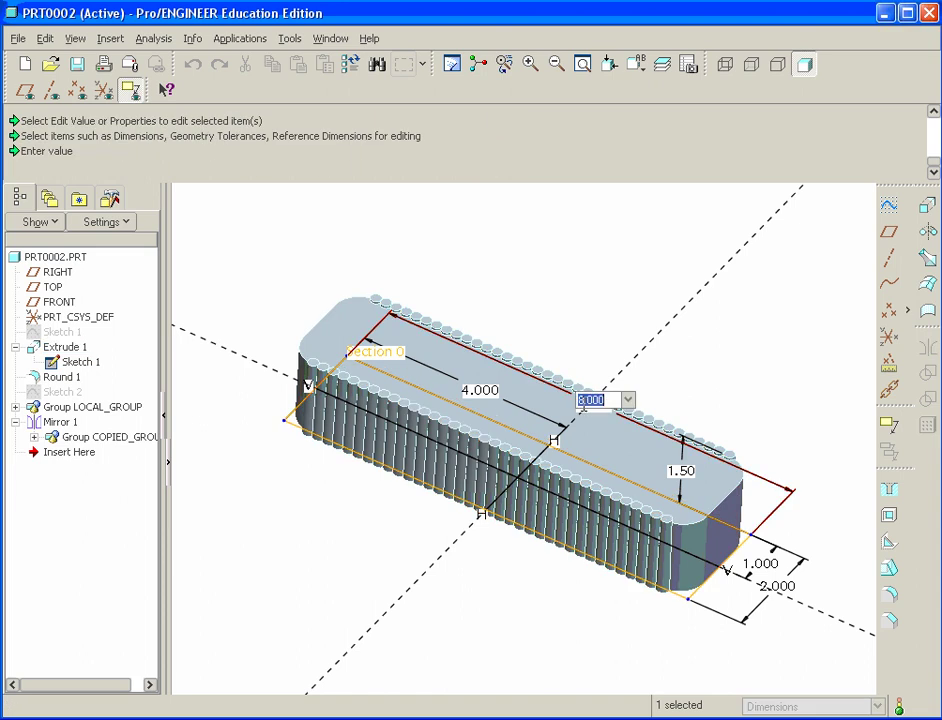
type("4")
key("Return")
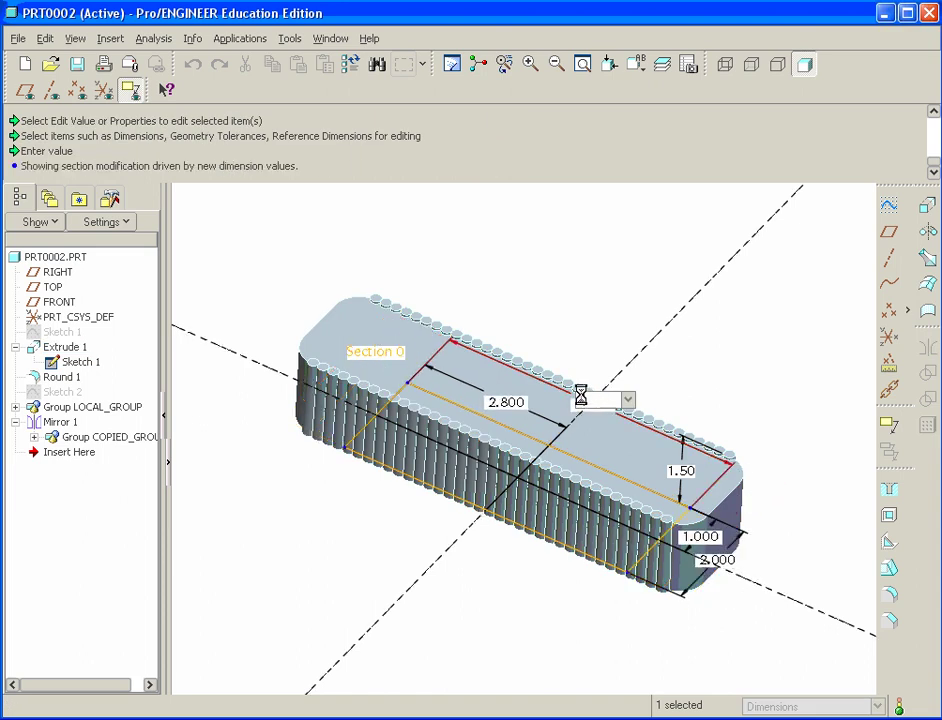
left_click(351, 64)
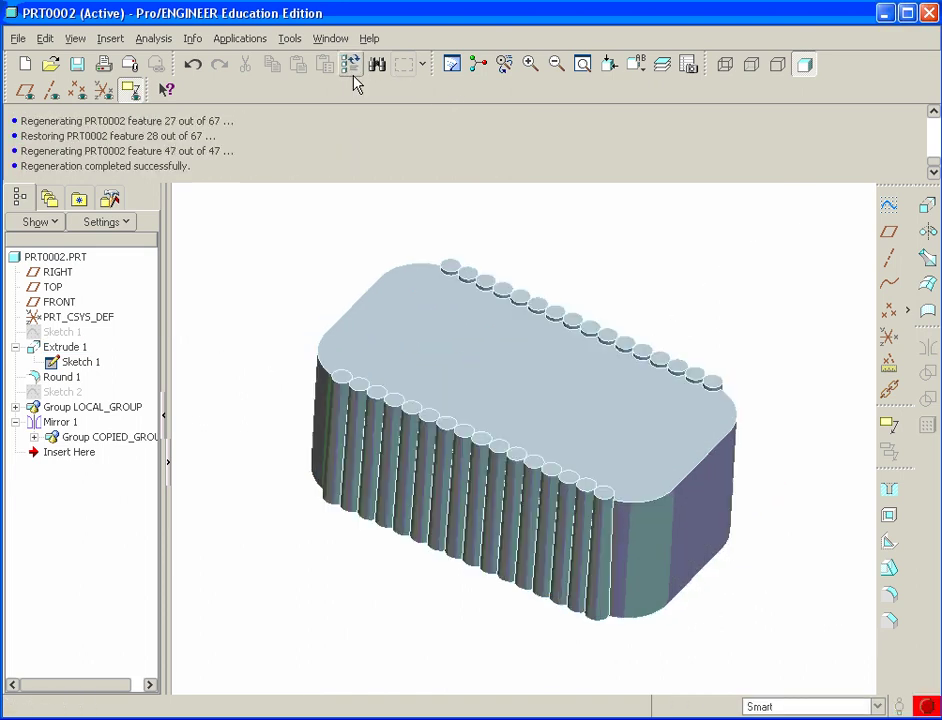
middle_click_drag(297, 297, 299, 307)
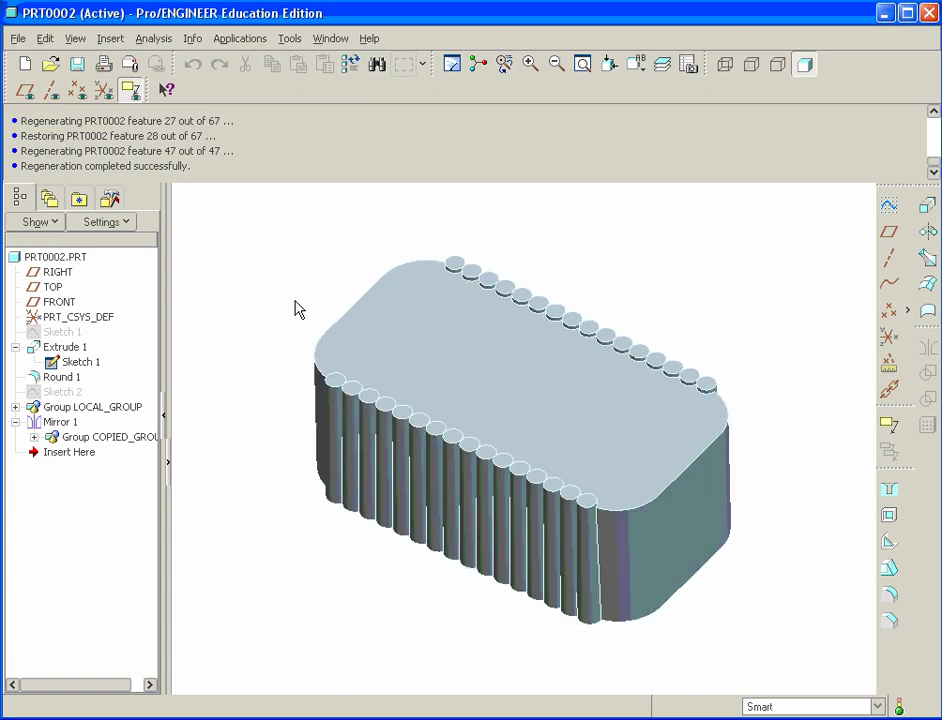